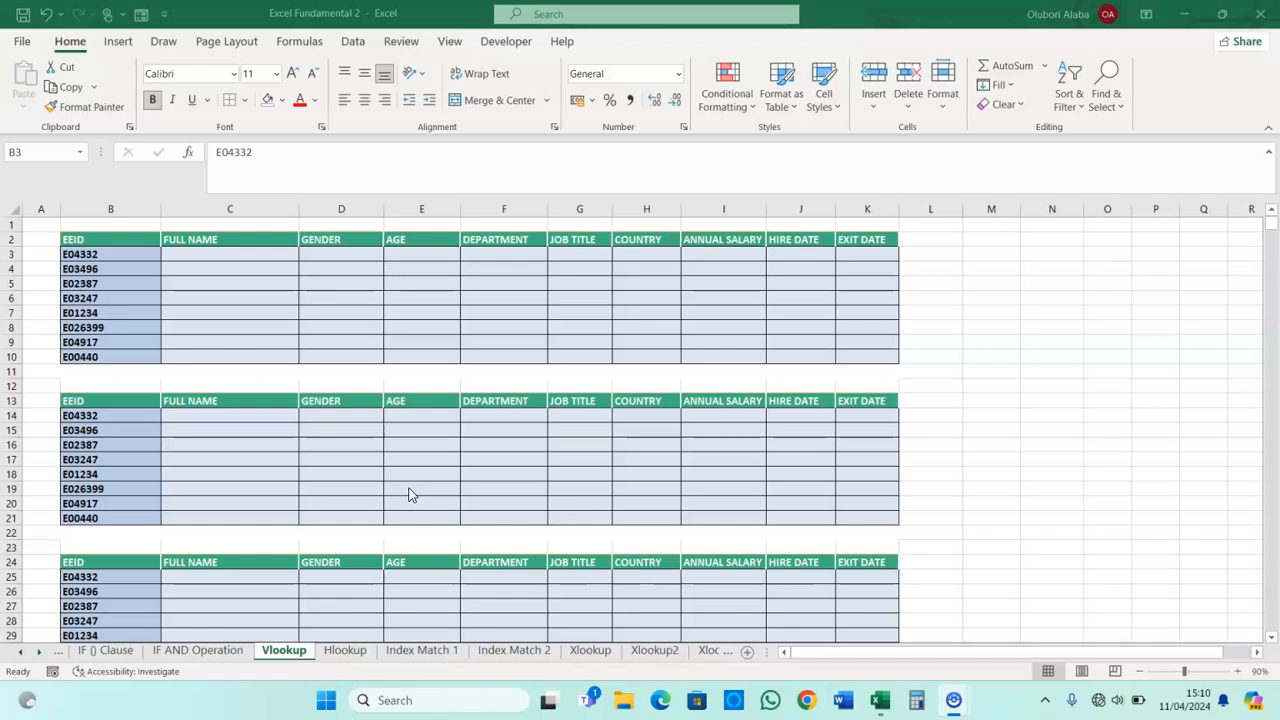
- Look over the three blank EEID lookup tables and the employee data table beneath them
{"action": "scroll", "coordinate": [408, 488], "scroll_direction": "down", "scroll_amount": 7}
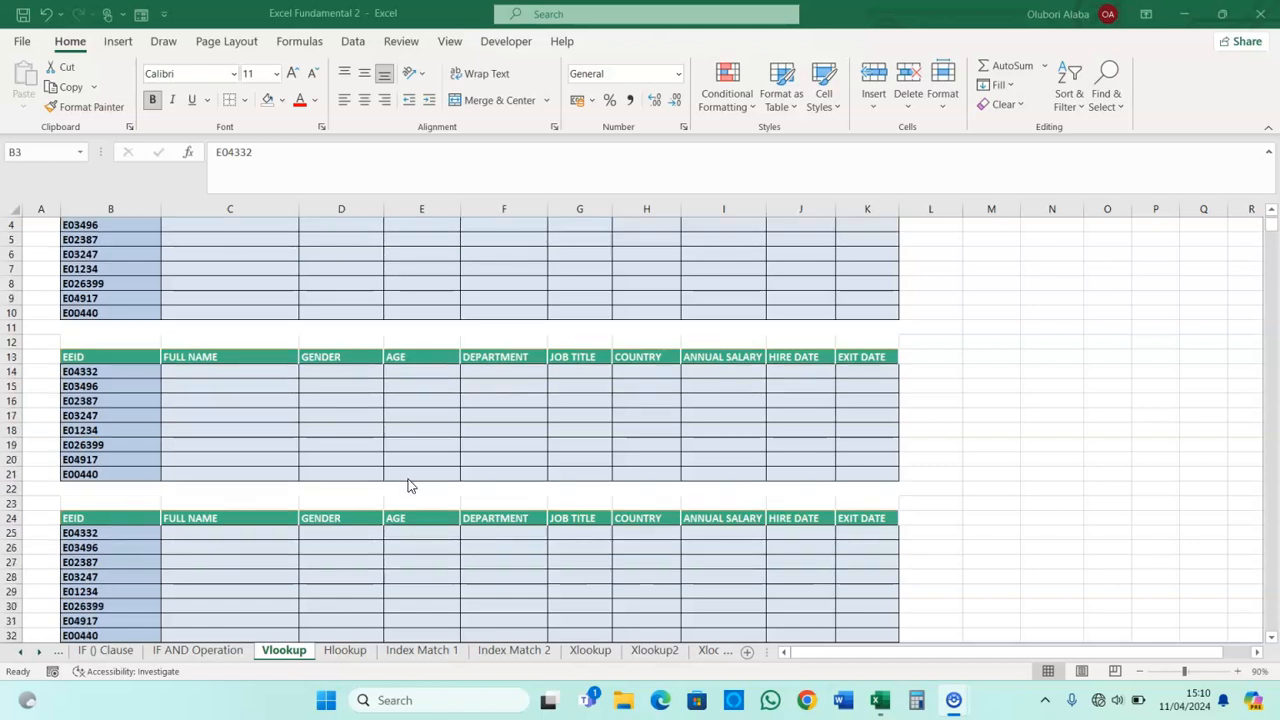
{"action": "scroll", "coordinate": [408, 488], "scroll_direction": "down", "scroll_amount": 2}
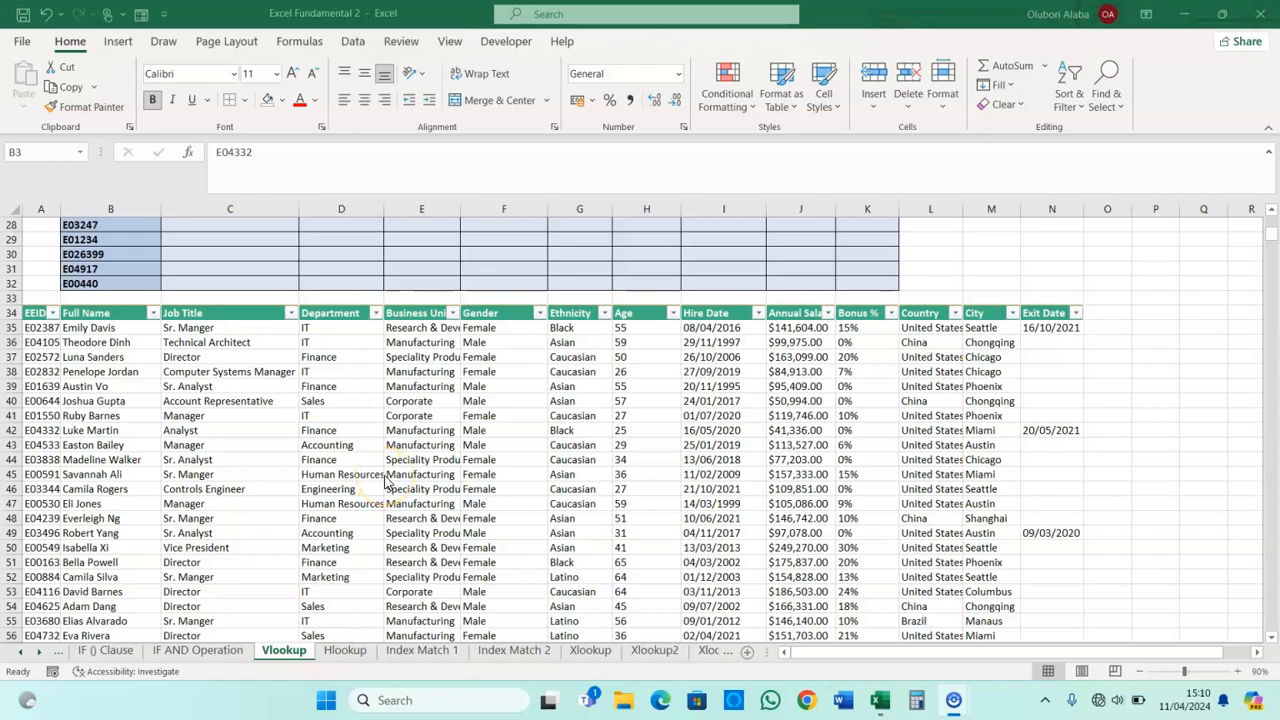
{"action": "scroll", "coordinate": [387, 483], "scroll_direction": "up", "scroll_amount": 8}
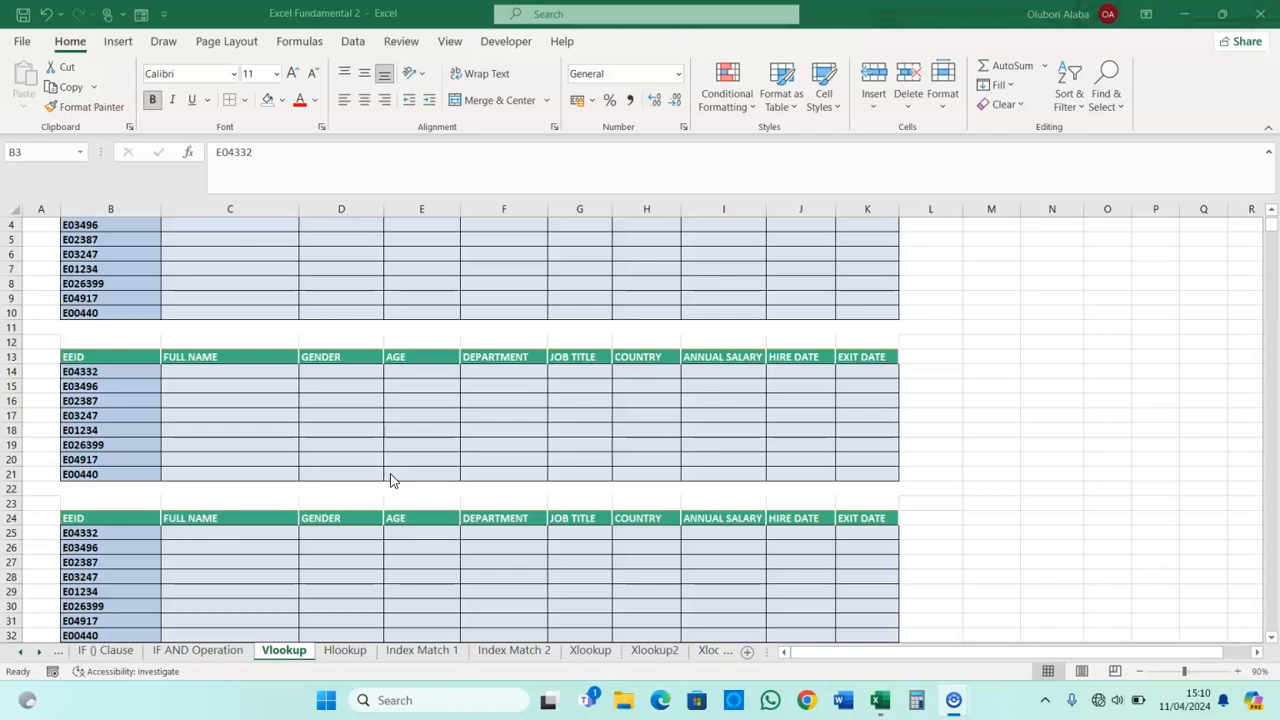
{"action": "scroll", "coordinate": [392, 481], "scroll_direction": "up", "scroll_amount": 1}
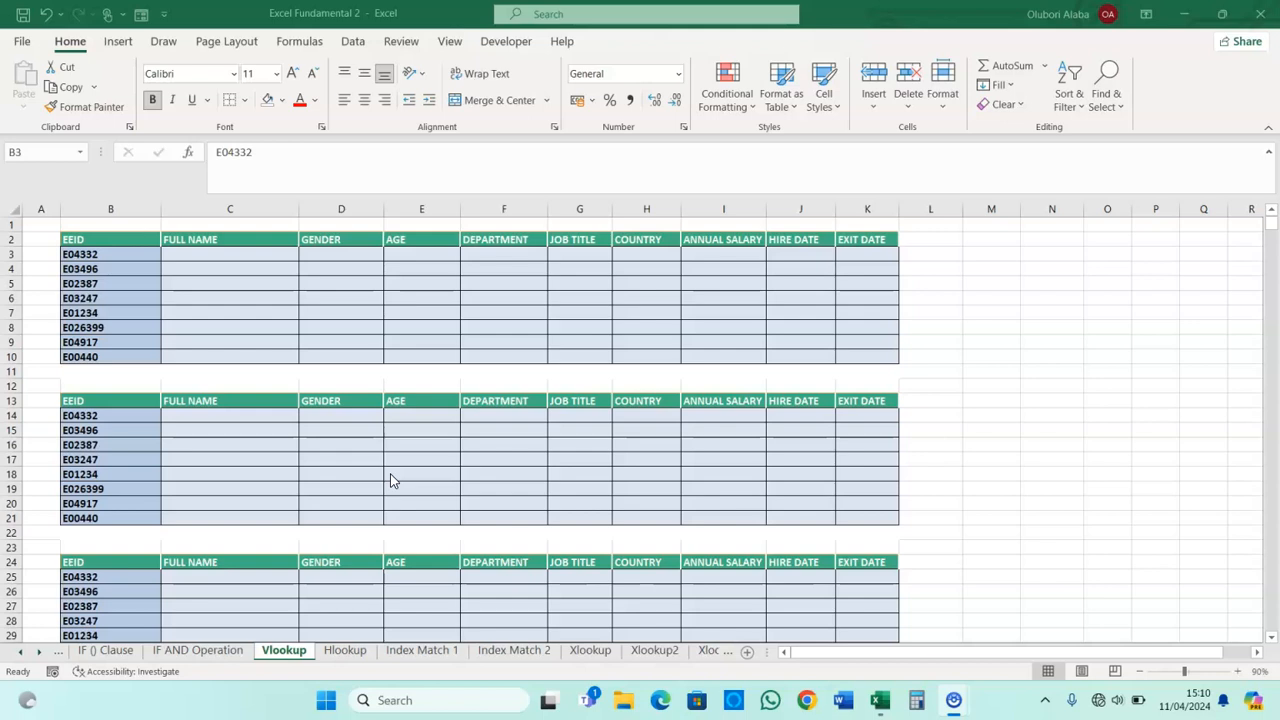
{"action": "left_click", "coordinate": [114, 258]}
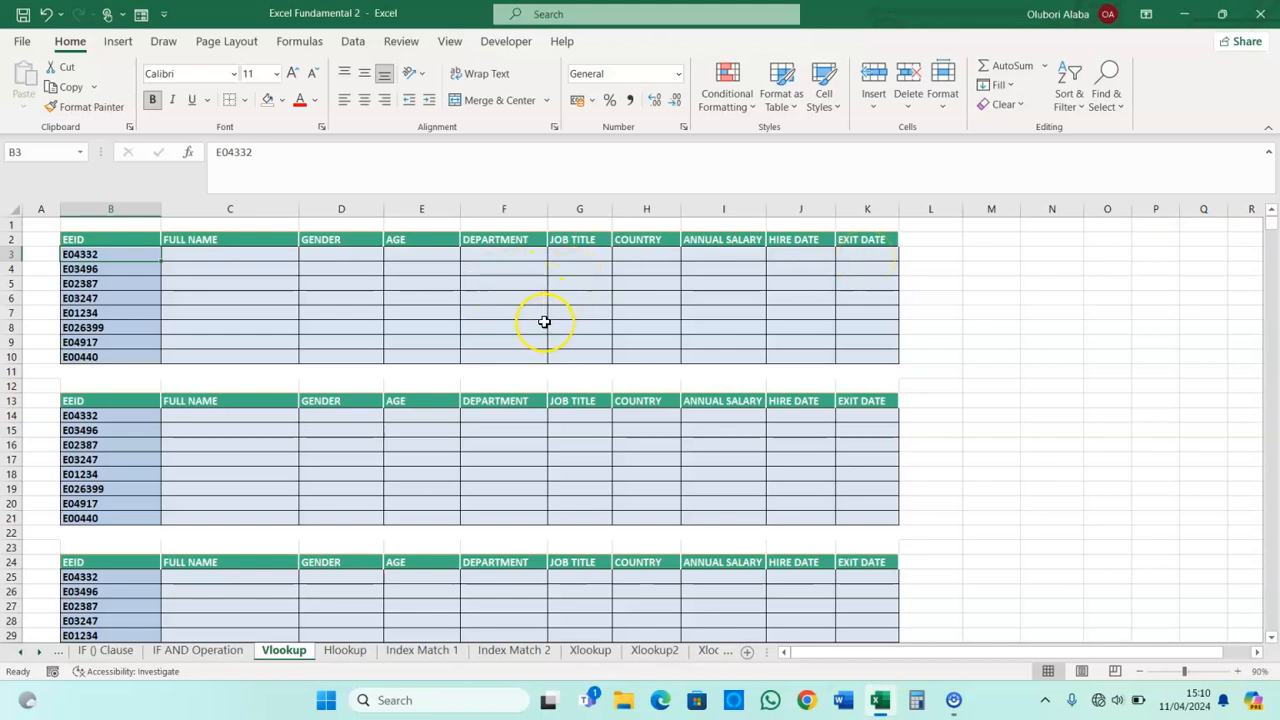
{"action": "scroll", "coordinate": [543, 323], "scroll_direction": "down", "scroll_amount": 6}
{"action": "scroll", "coordinate": [541, 322], "scroll_direction": "down", "scroll_amount": 2}
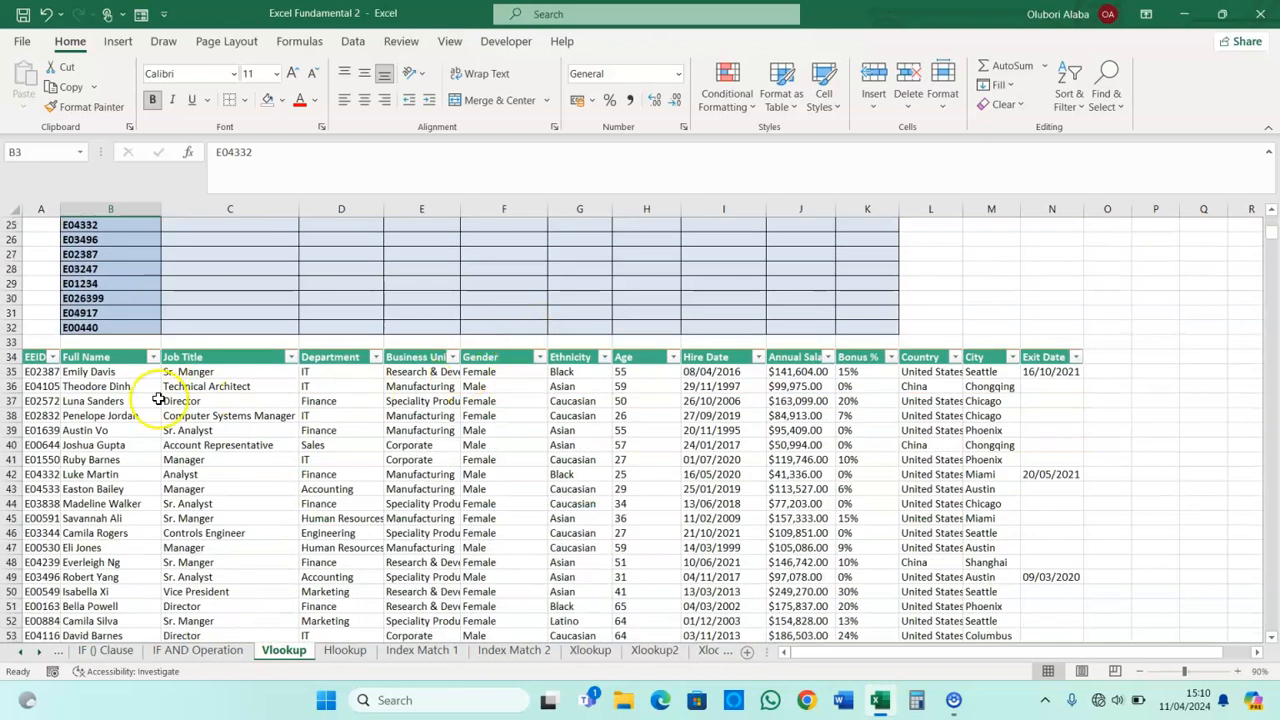
- Examine the extent of the source table's EEID column and its header row from EEID to Exit Date
{"action": "left_click", "coordinate": [35, 356]}
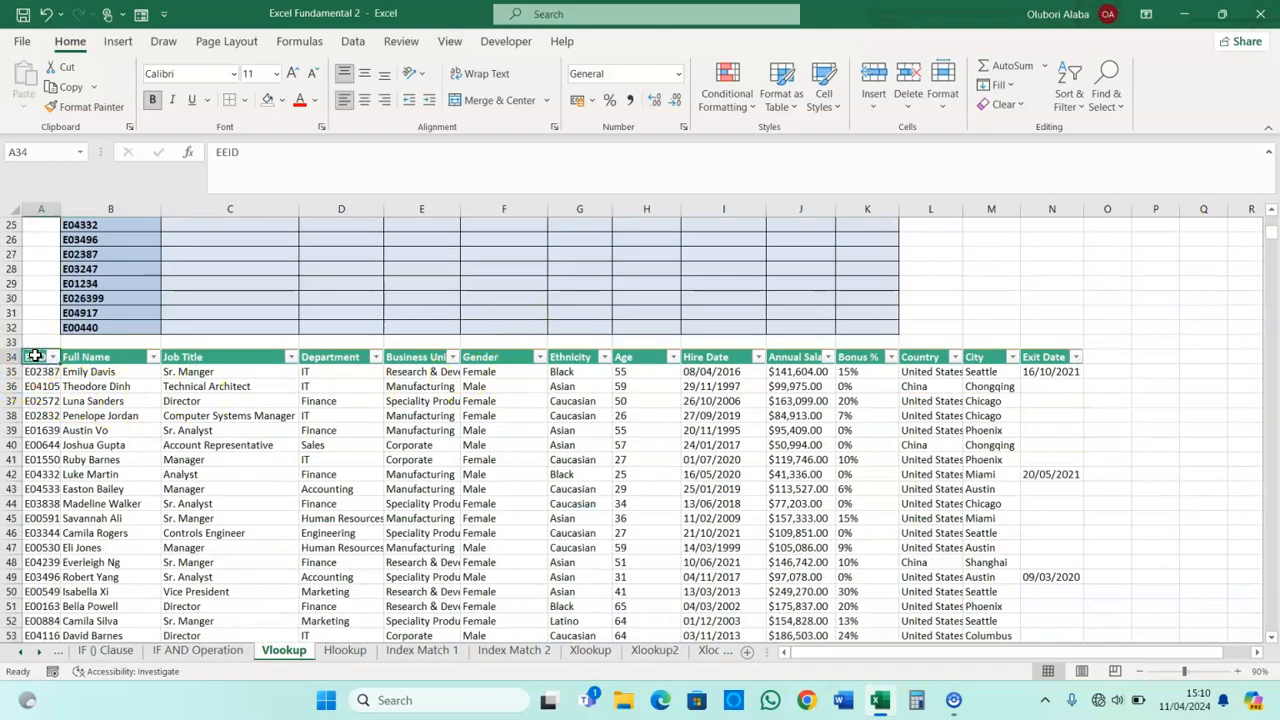
{"action": "key", "text": "ctrl+shift+Down"}
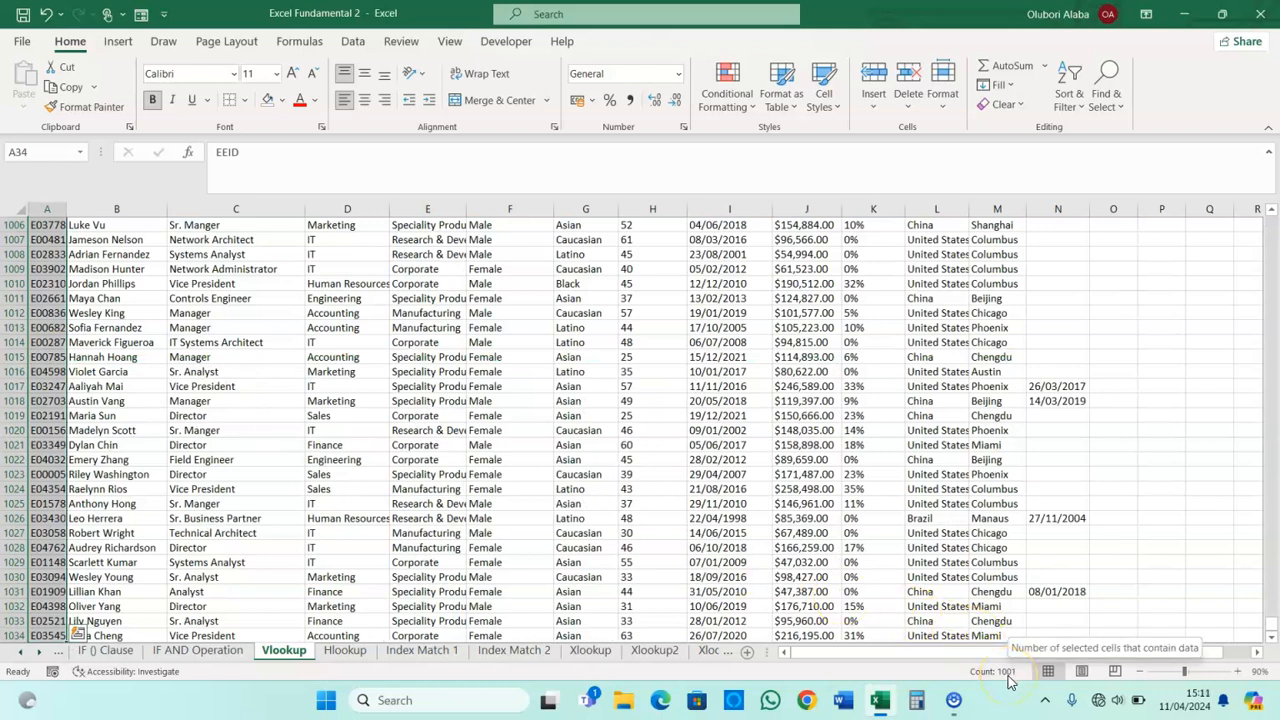
{"action": "left_click_drag", "start_coordinate": [1270, 625], "coordinate": [1255, 210]}
{"action": "scroll", "coordinate": [717, 517], "scroll_direction": "down", "scroll_amount": 8}
{"action": "left_click", "coordinate": [258, 388]}
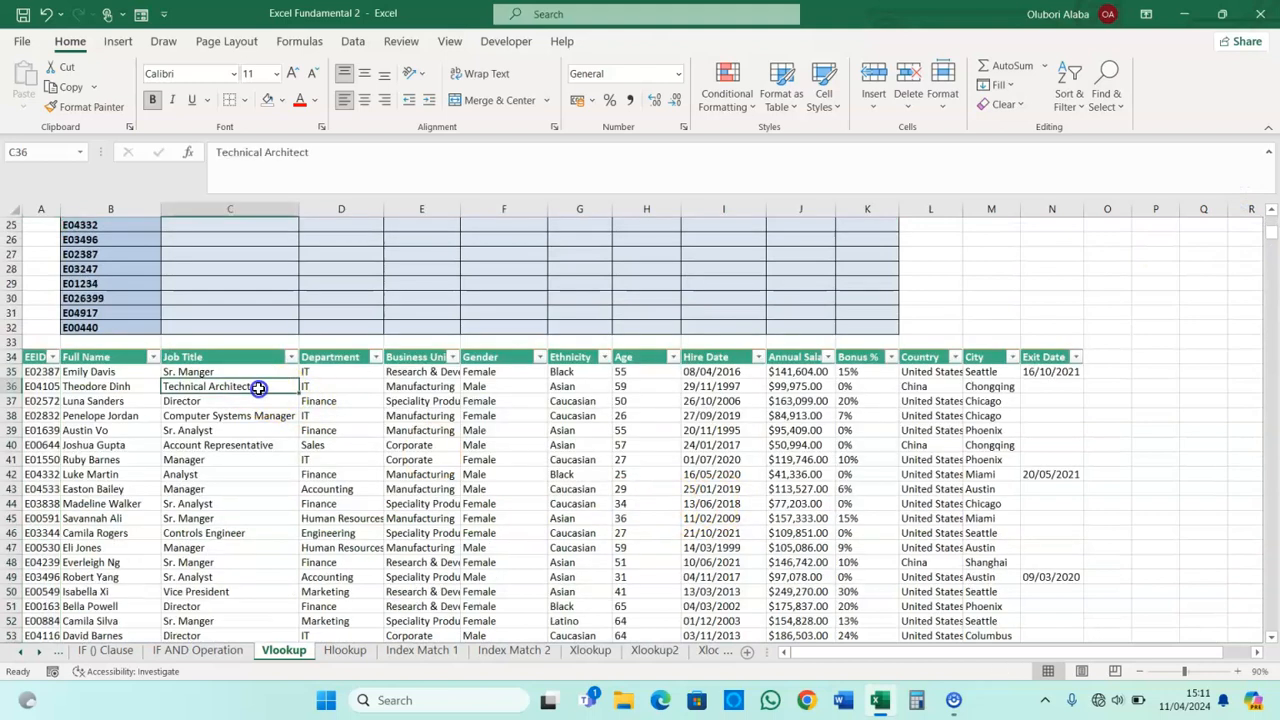
{"action": "left_click_drag", "start_coordinate": [35, 357], "coordinate": [1051, 357]}
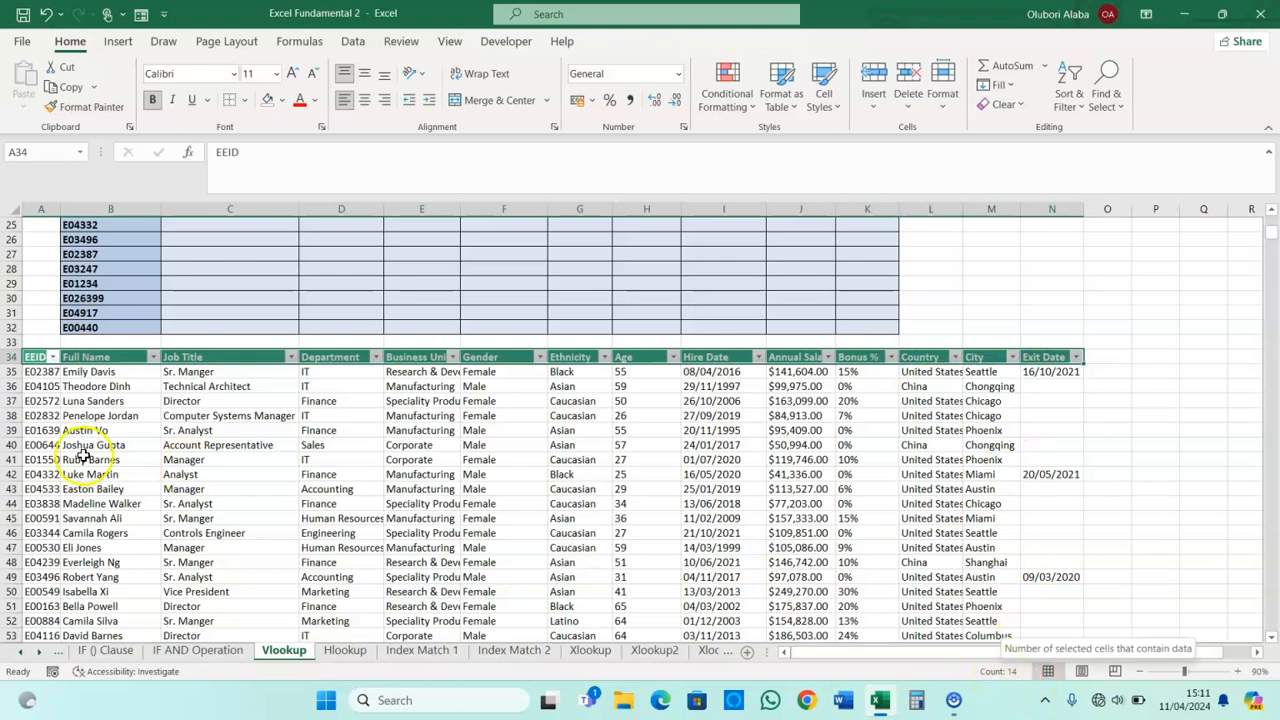
{"action": "left_click", "coordinate": [100, 356]}
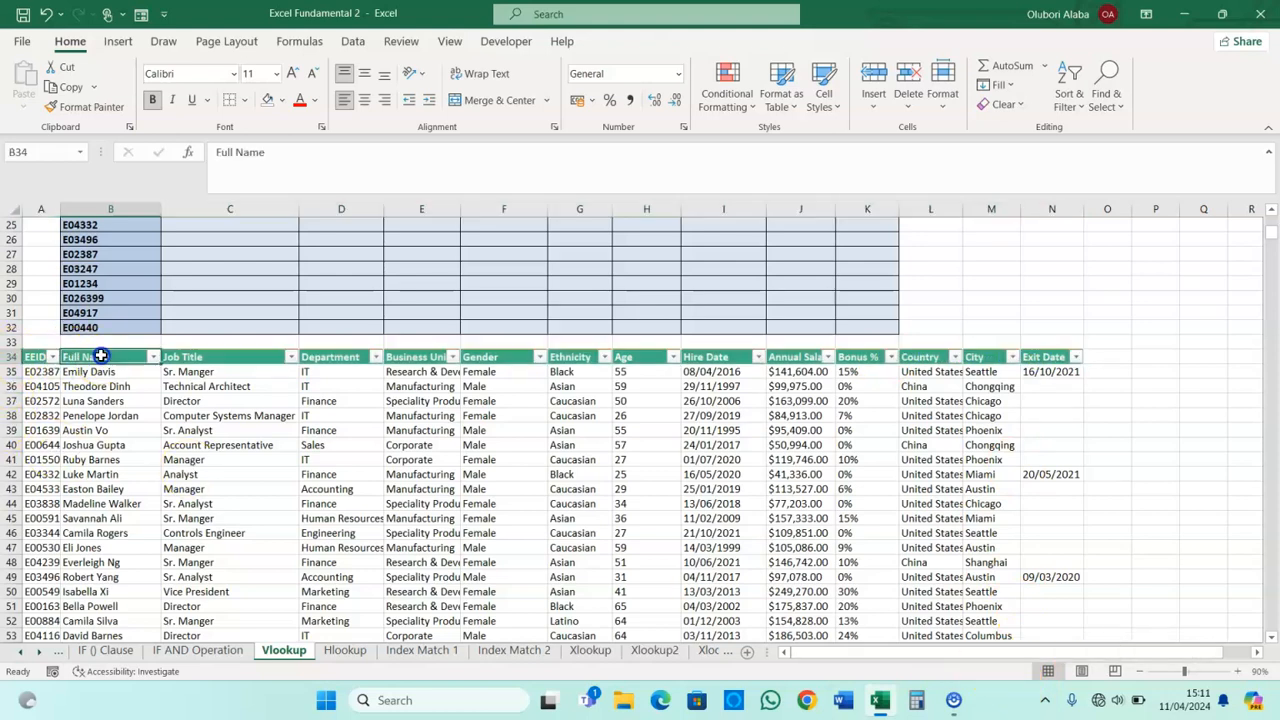
{"action": "left_click", "coordinate": [192, 357]}
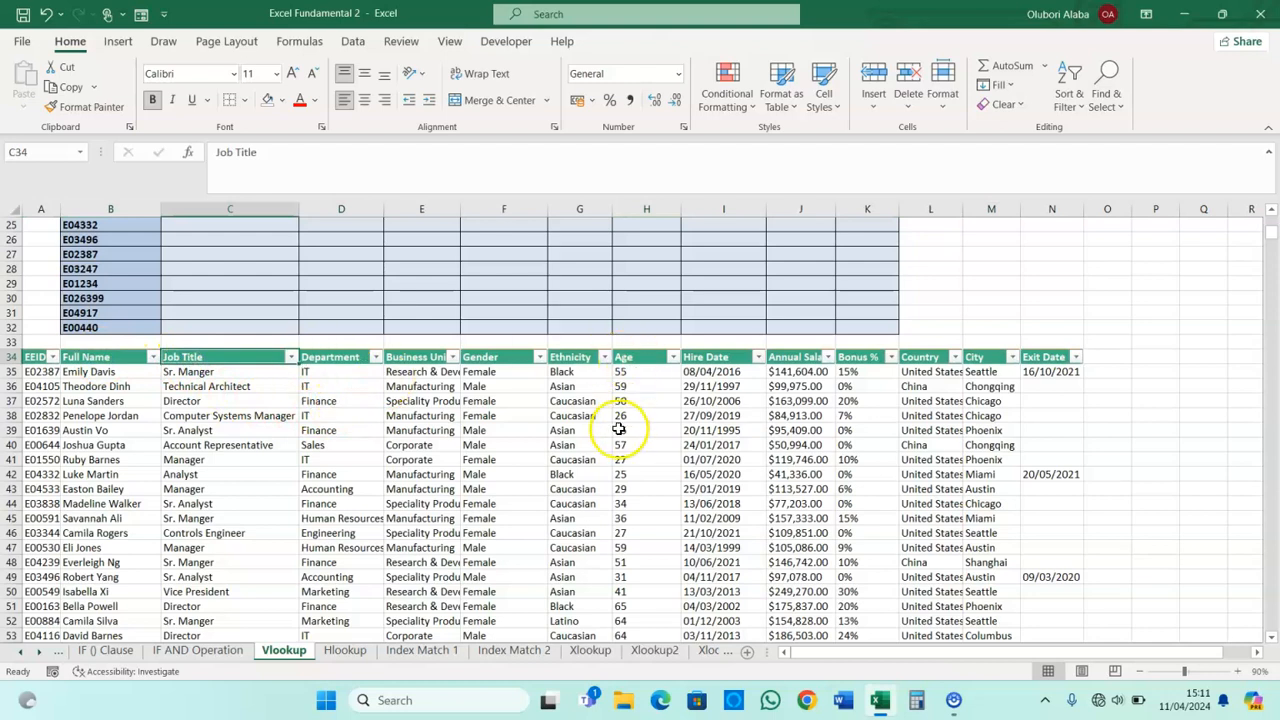
- Review the EEID list and the empty FULL NAME to EXIT DATE fields of the first lookup table
{"action": "scroll", "coordinate": [631, 423], "scroll_direction": "up", "scroll_amount": 8}
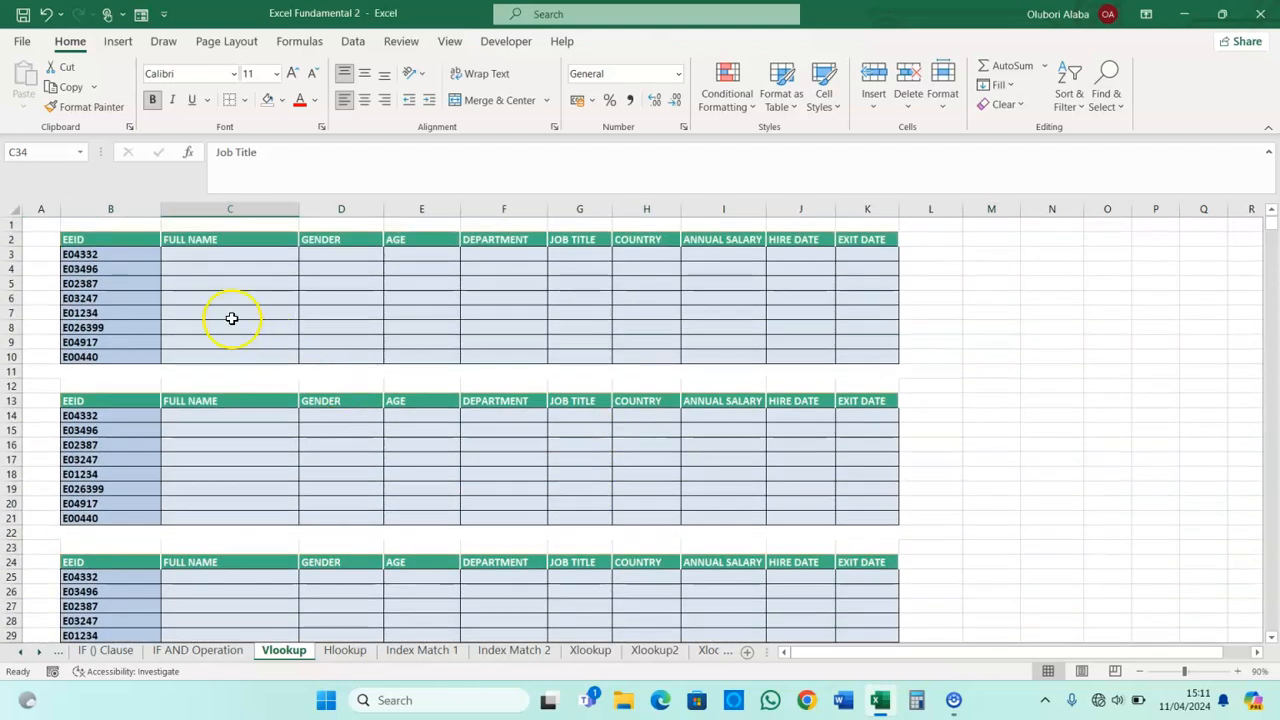
{"action": "left_click_drag", "start_coordinate": [86, 255], "coordinate": [91, 358]}
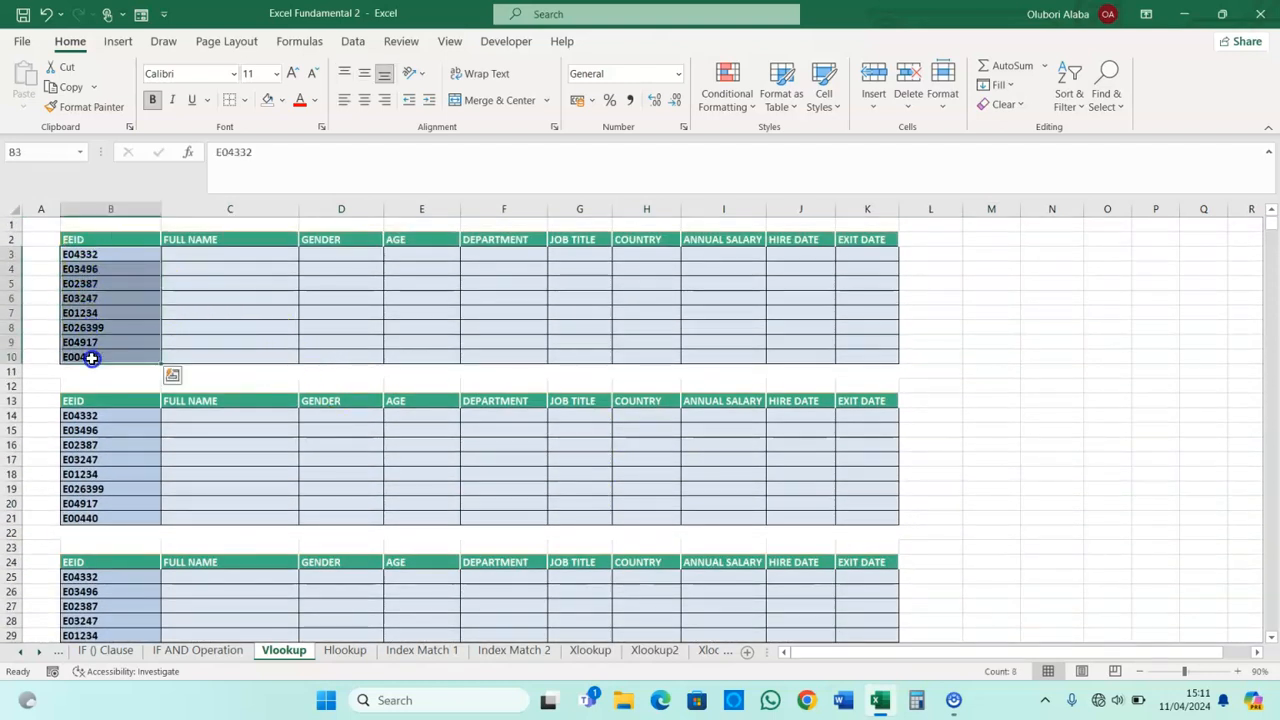
{"action": "left_click", "coordinate": [211, 240]}
{"action": "left_click_drag", "start_coordinate": [211, 240], "coordinate": [872, 358]}
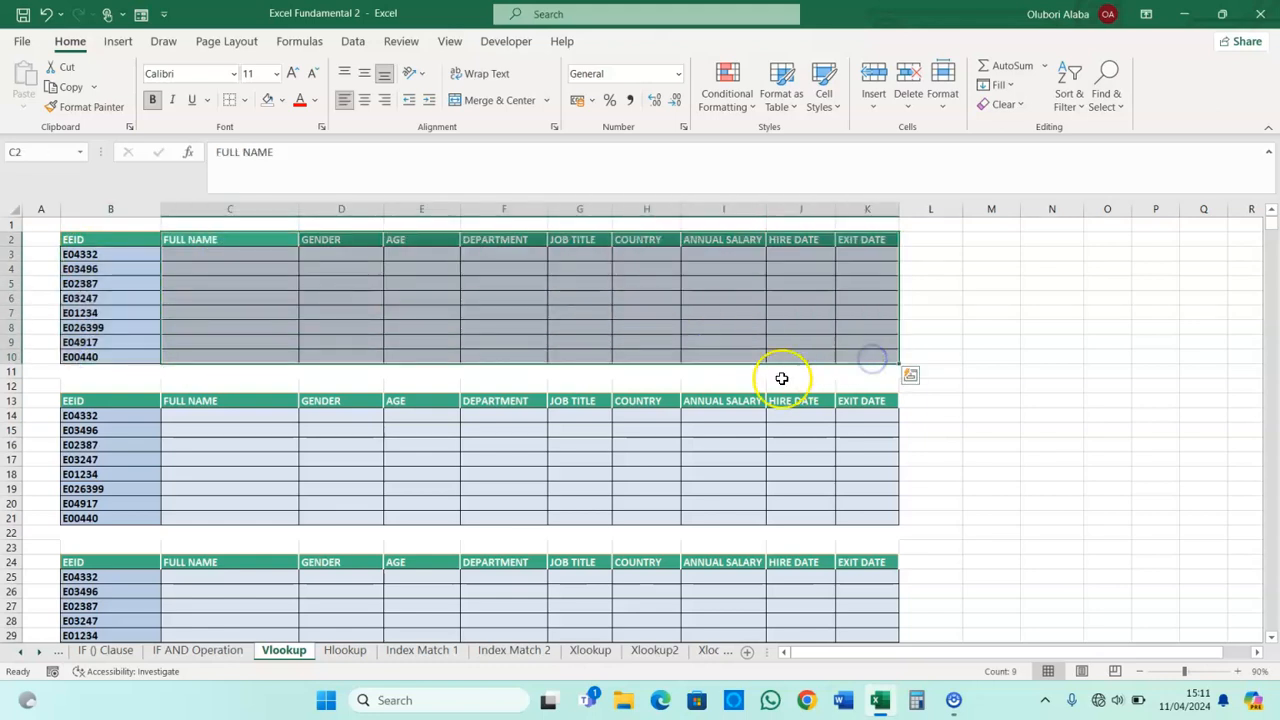
{"action": "left_click", "coordinate": [521, 464]}
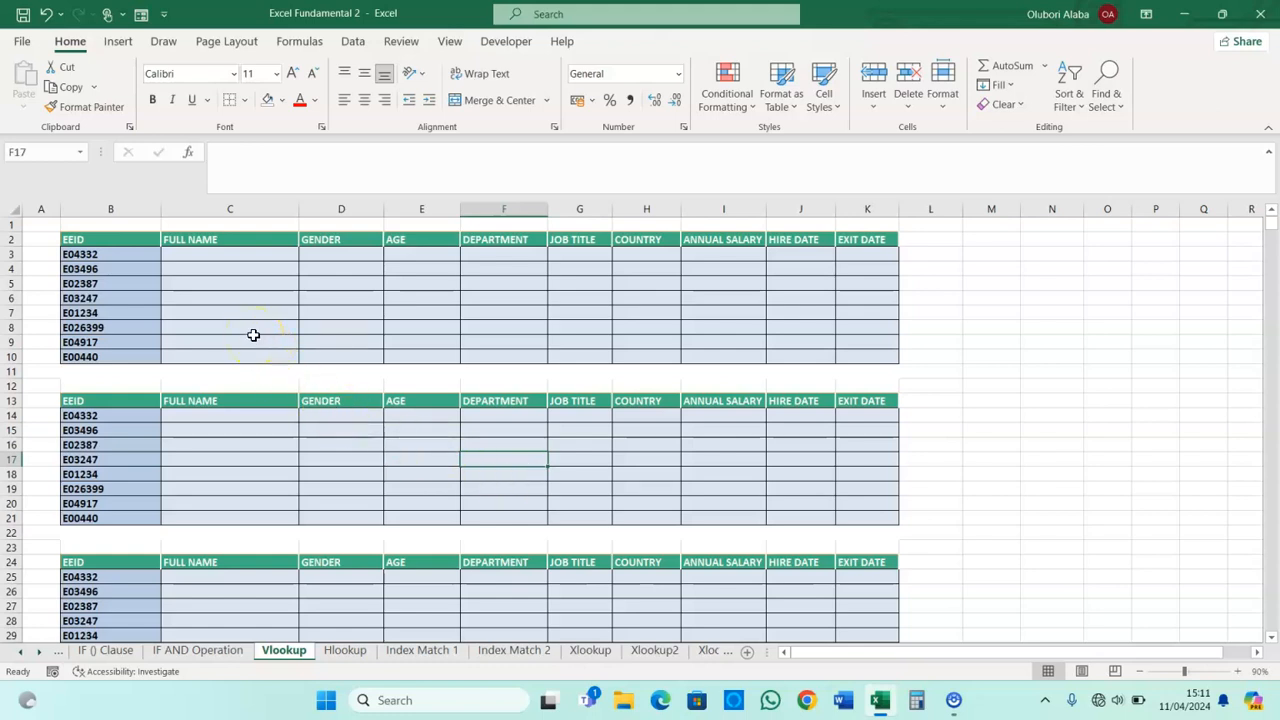
- Start a VLOOKUP formula in C3 with the column-locked reference $B3 as the lookup value
{"action": "left_click", "coordinate": [224, 255]}
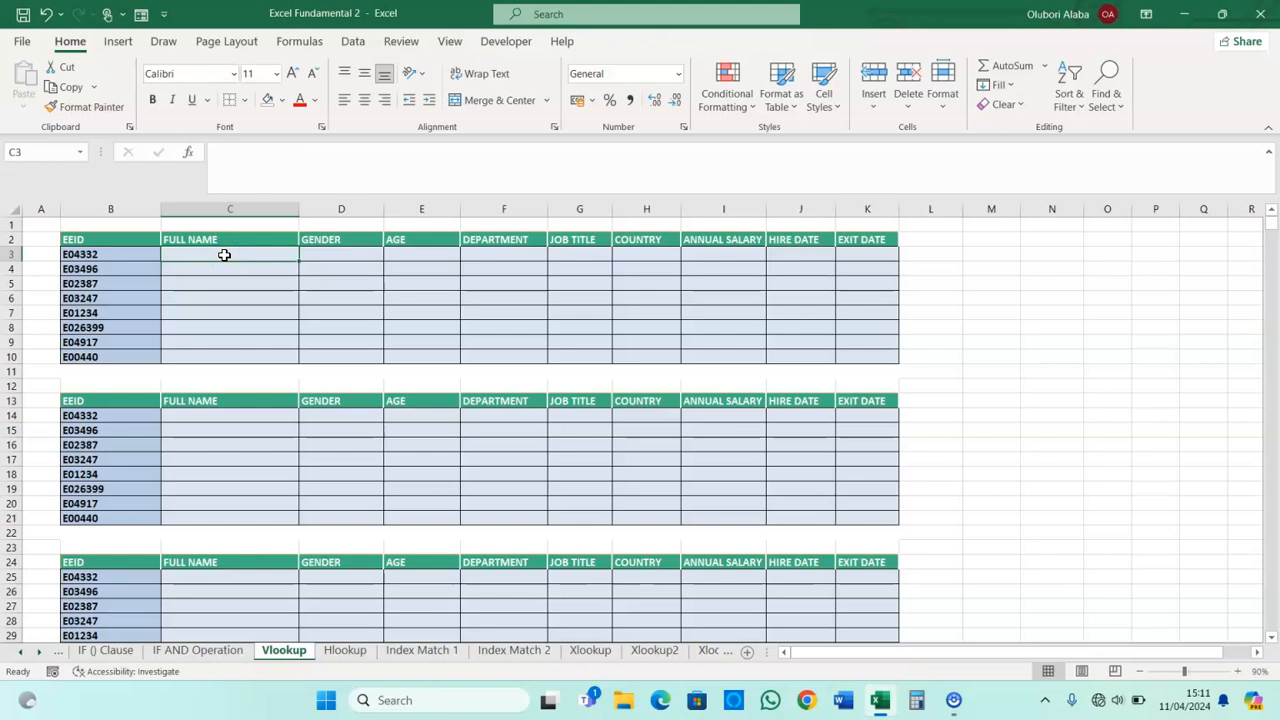
{"action": "type", "text": "=vllo"}
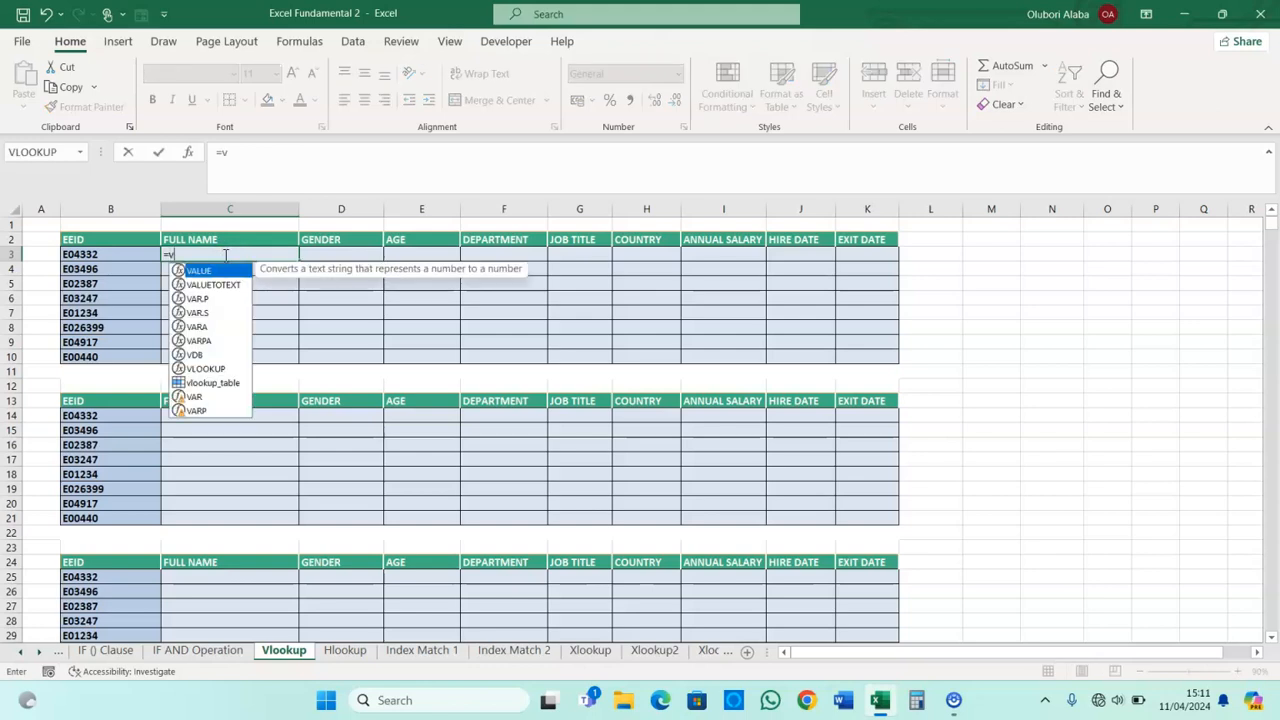
{"action": "key", "text": "BackSpace"}
{"action": "key", "text": "BackSpace"}
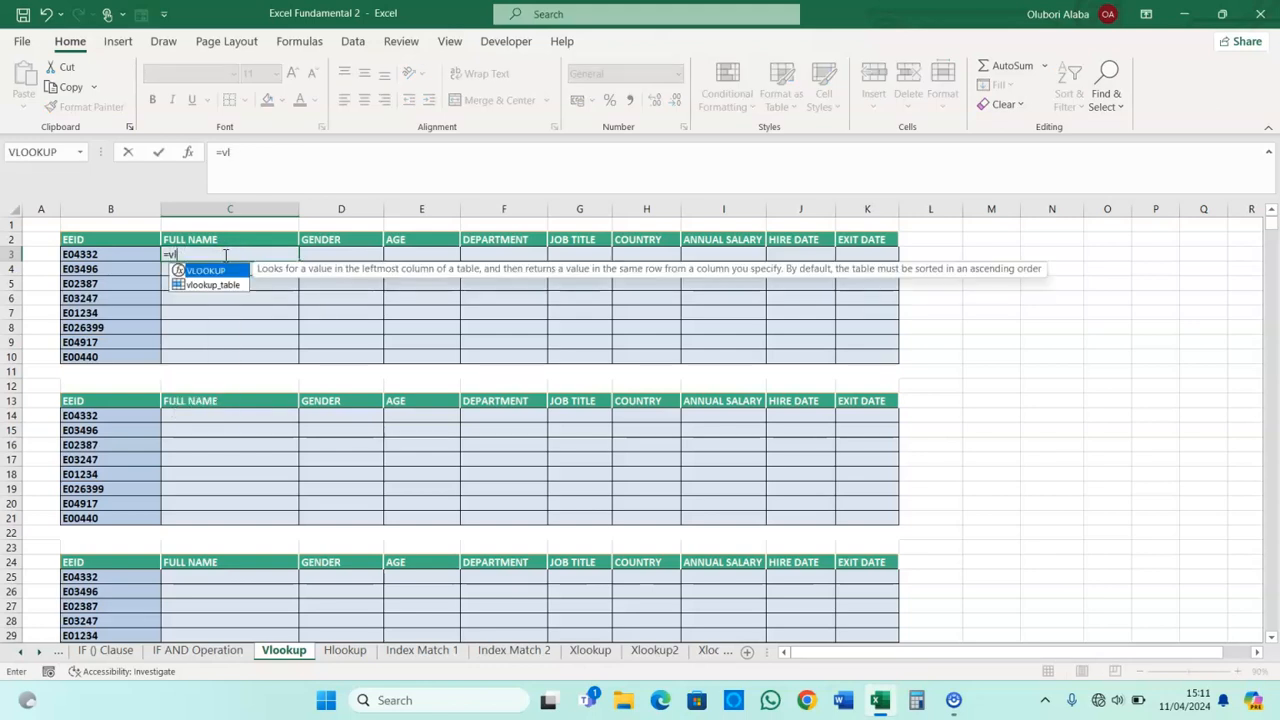
{"action": "key", "text": "Tab"}
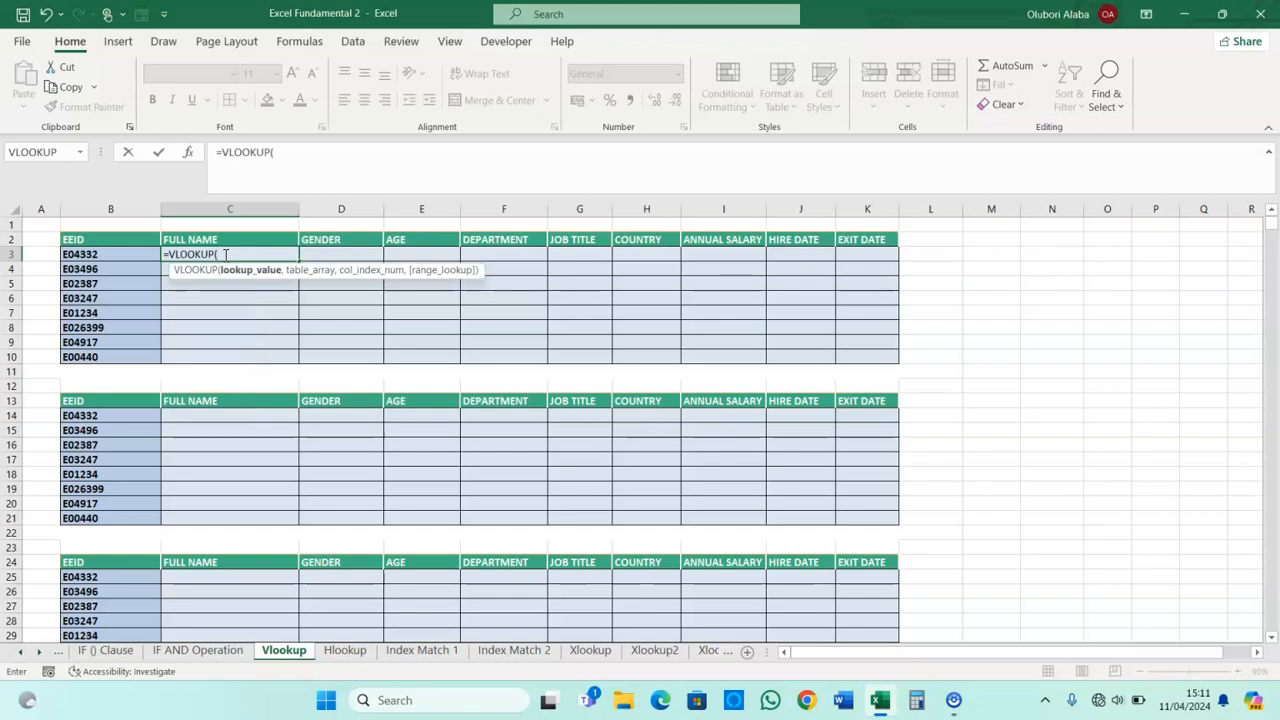
{"action": "left_click", "coordinate": [88, 253]}
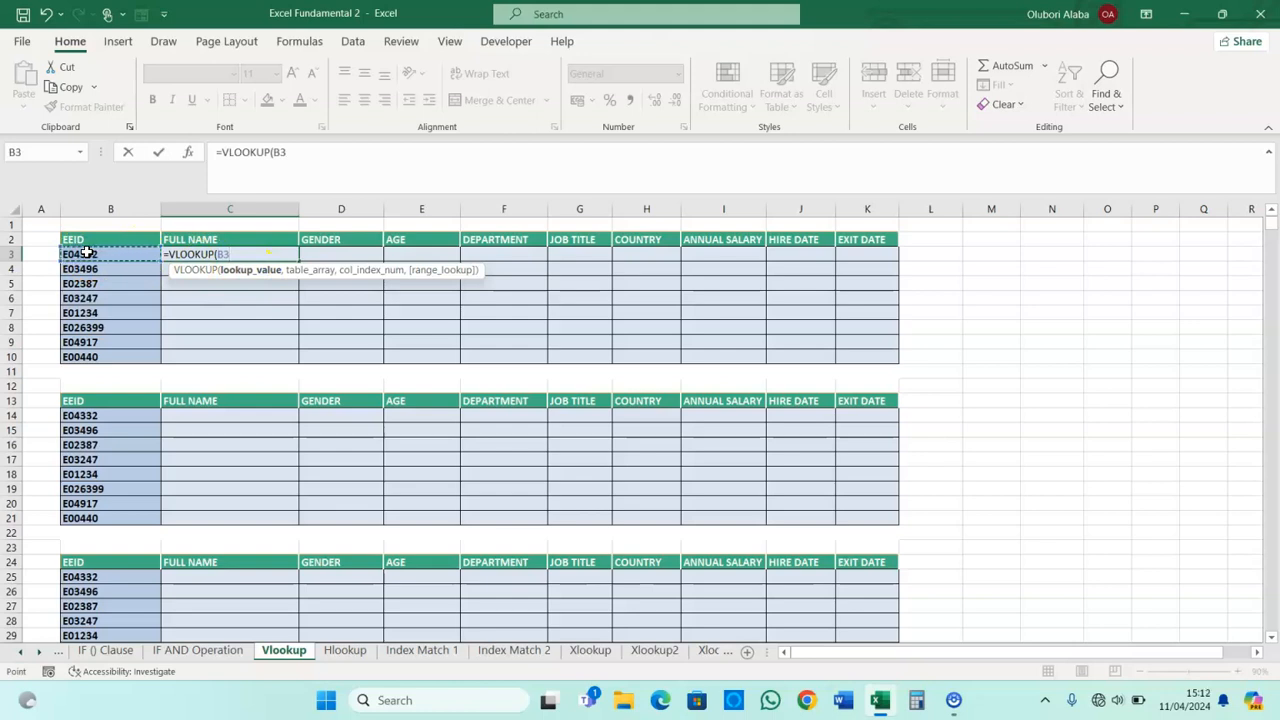
{"action": "type", "text": ","}
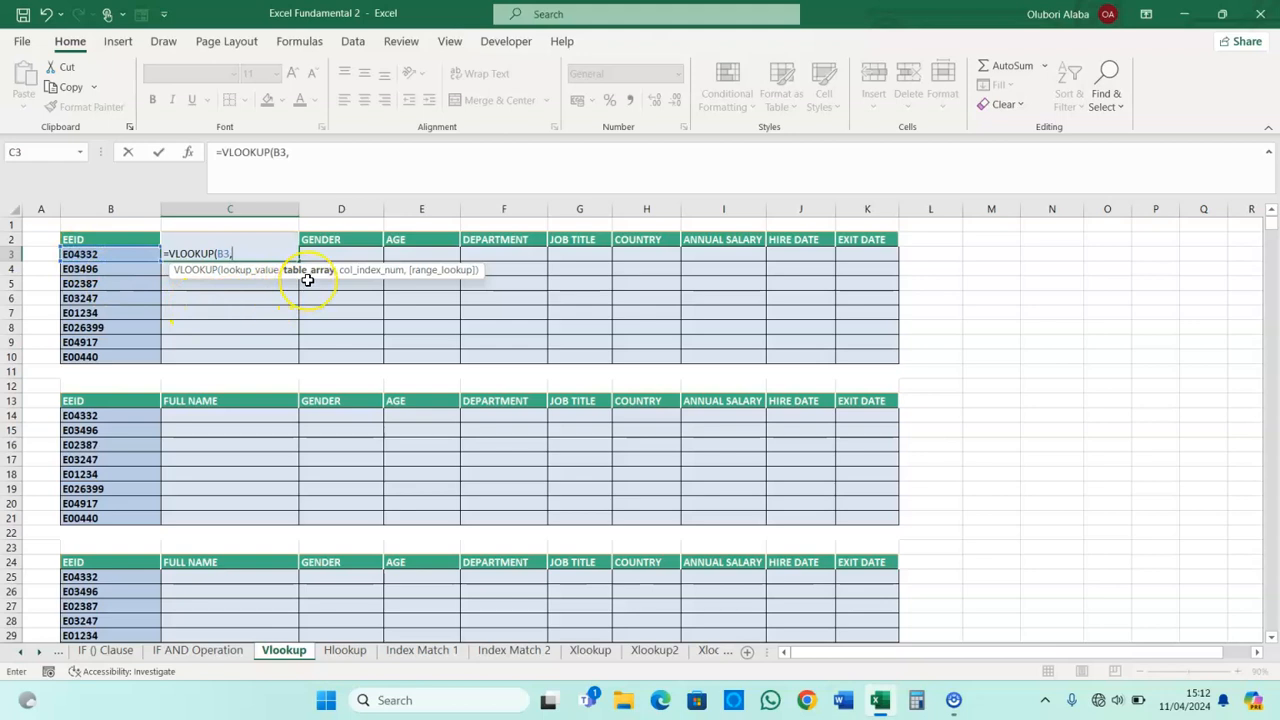
{"action": "left_click", "coordinate": [220, 253]}
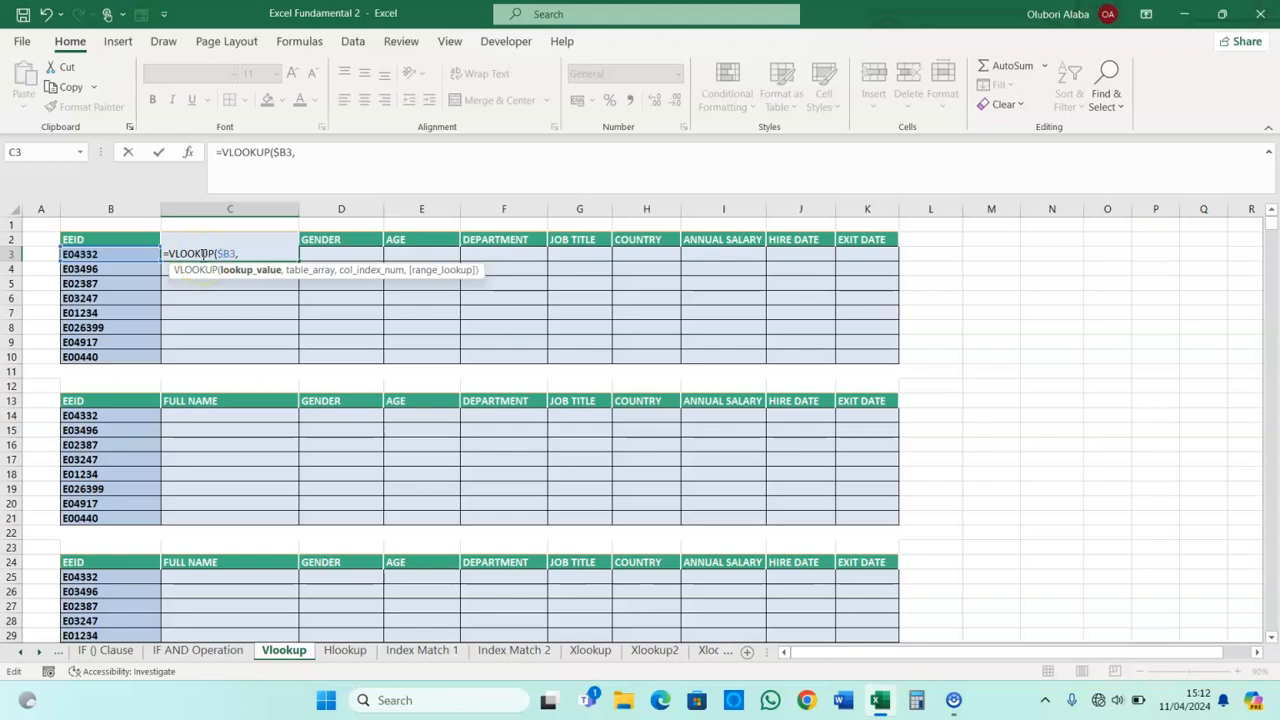
{"action": "left_click", "coordinate": [246, 254]}
{"action": "left_click", "coordinate": [246, 254]}
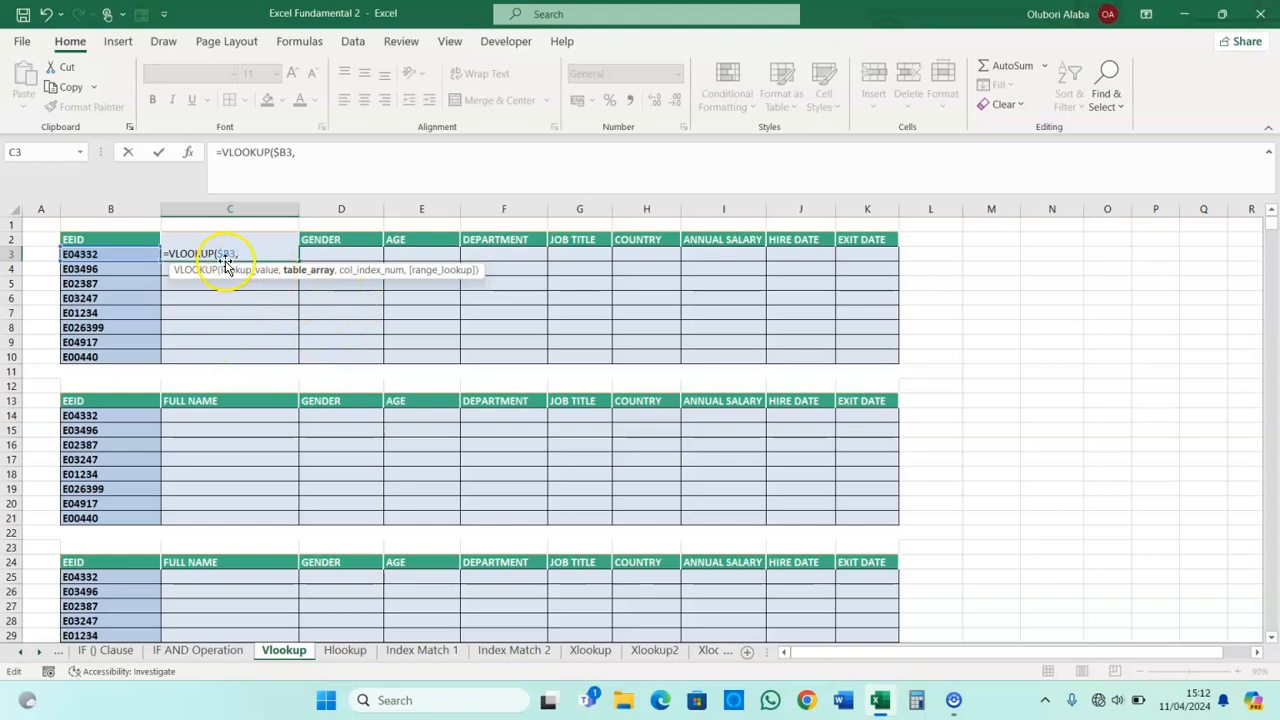
- Set the formula's table array to the whole employee data table as the absolute range $A$34:$N$1034
{"action": "scroll", "coordinate": [244, 351], "scroll_direction": "down", "scroll_amount": 4}
{"action": "scroll", "coordinate": [244, 351], "scroll_direction": "down", "scroll_amount": 3}
{"action": "left_click", "coordinate": [33, 401]}
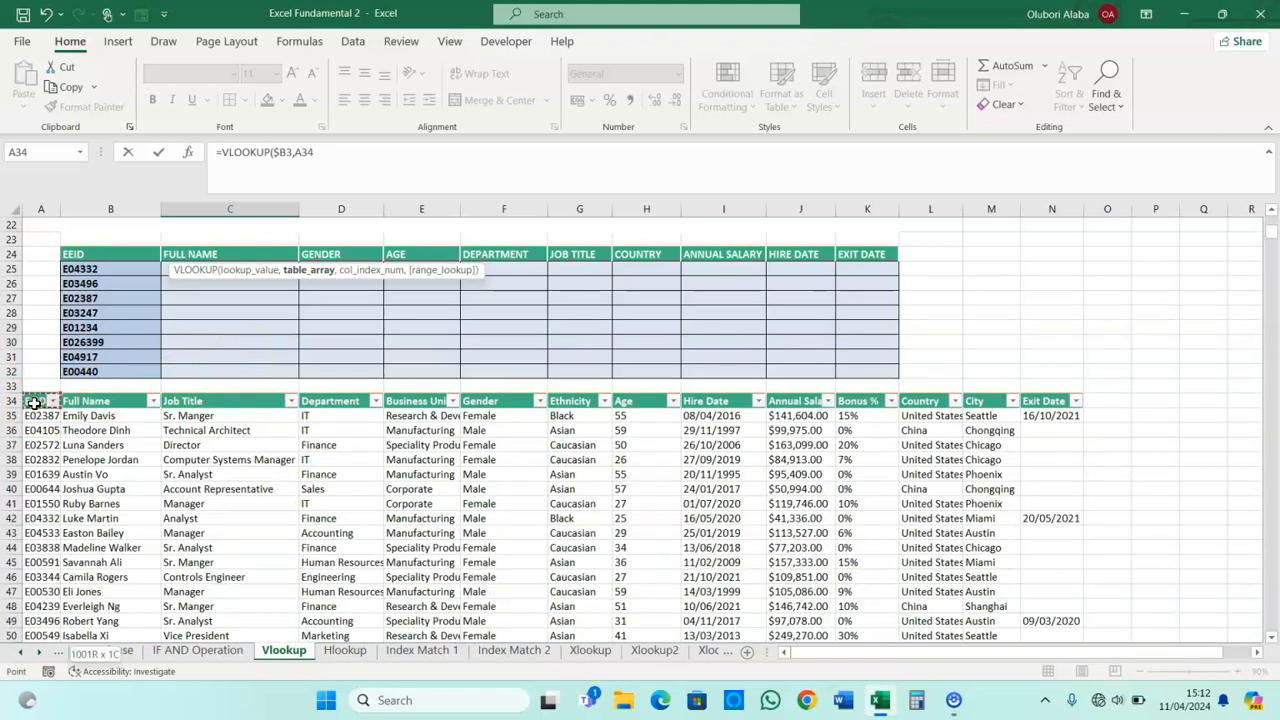
{"action": "key", "text": "ctrl+shift+Down"}
{"action": "key", "text": "ctrl+shift+Right"}
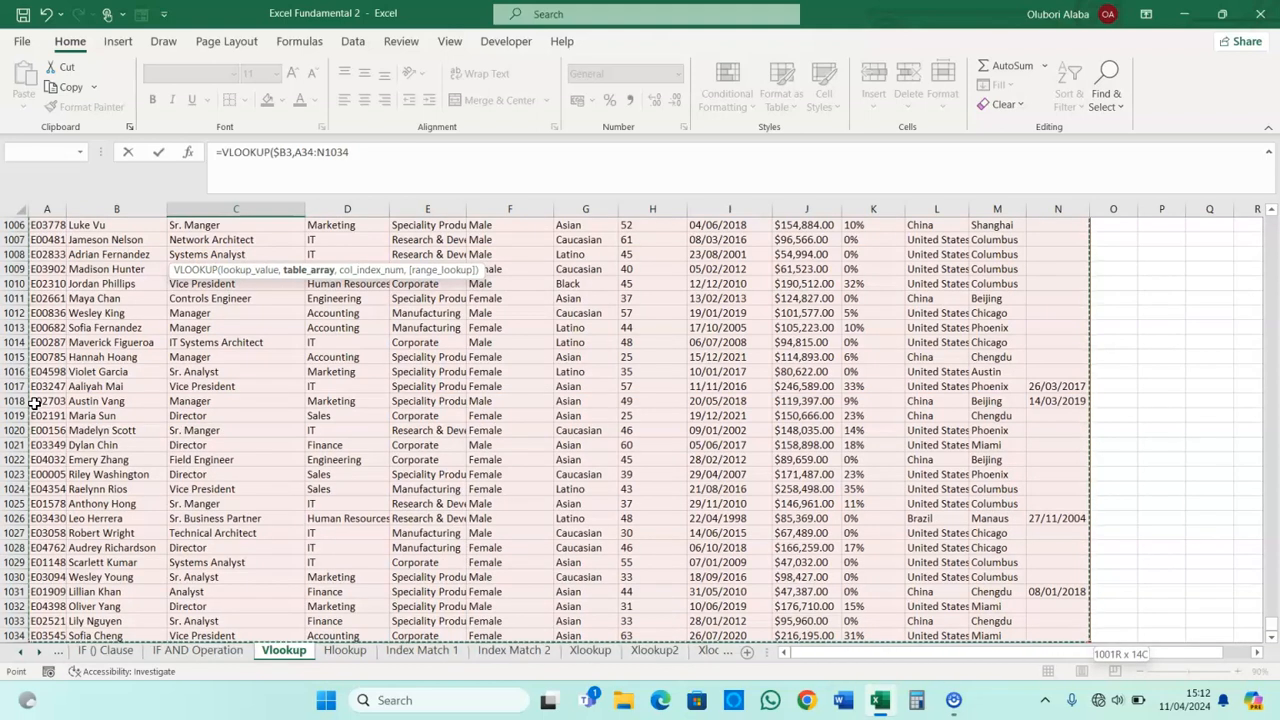
{"action": "key", "text": "F4"}
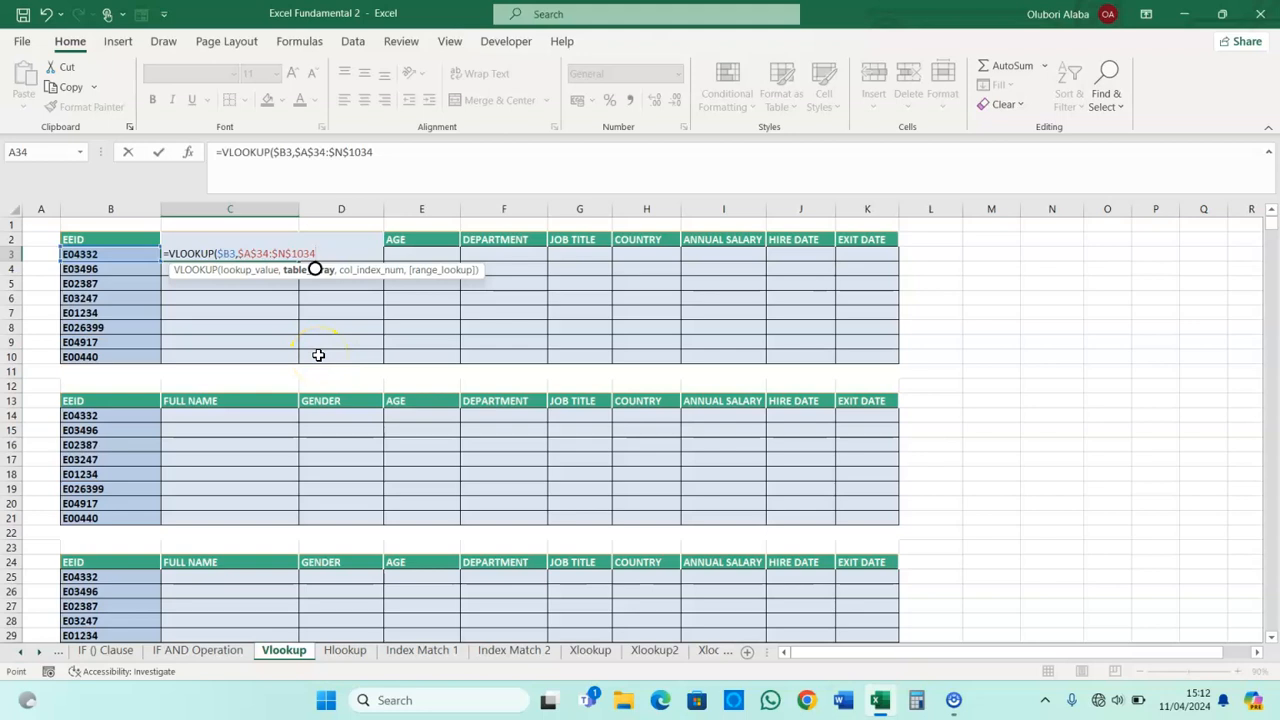
{"action": "type", "text": ","}
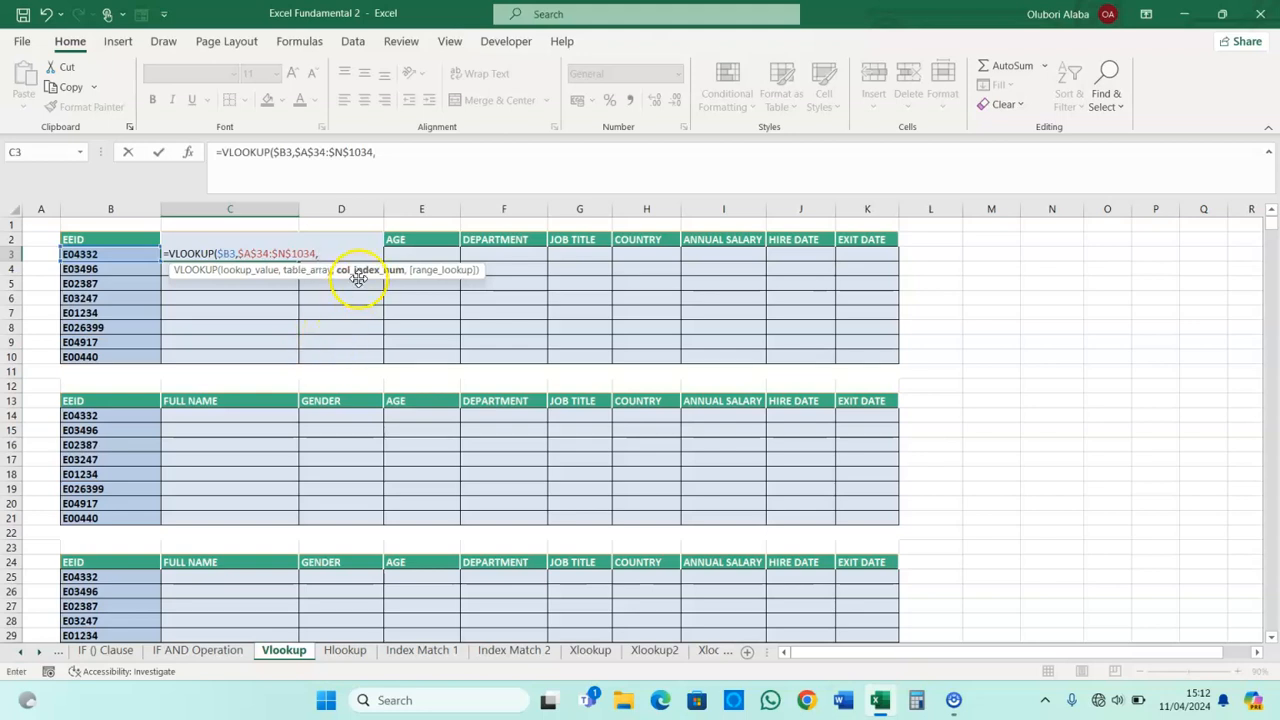
- Complete the C3 formula with column index 2 for Full Name and 0 for an exact match
{"action": "scroll", "coordinate": [215, 421], "scroll_direction": "down", "scroll_amount": 6}
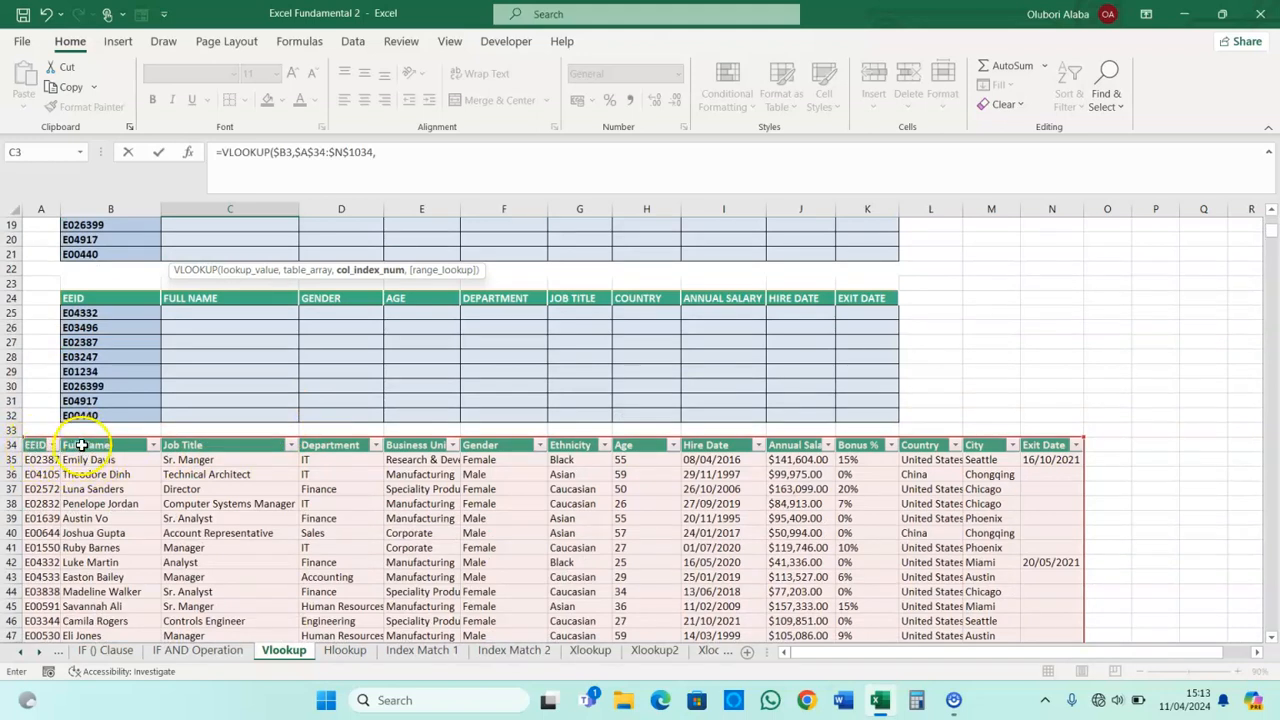
{"action": "scroll", "coordinate": [110, 445], "scroll_direction": "up", "scroll_amount": 6}
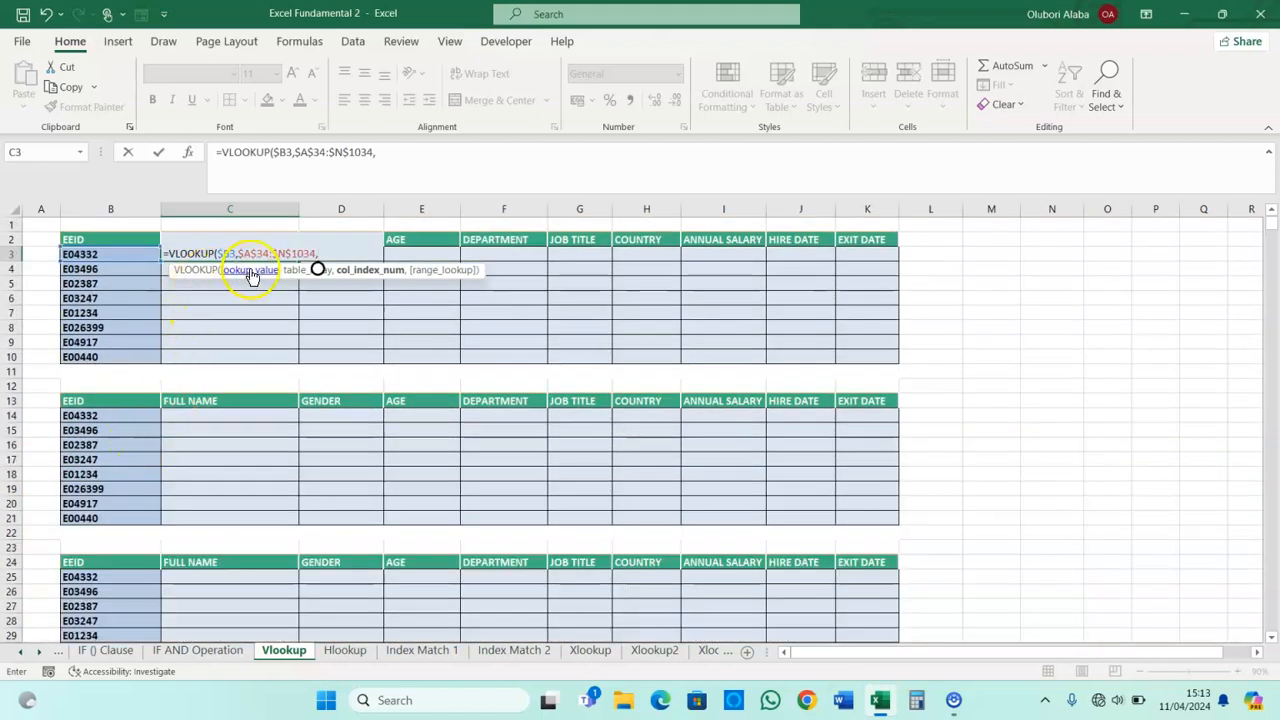
{"action": "type", "text": "2"}
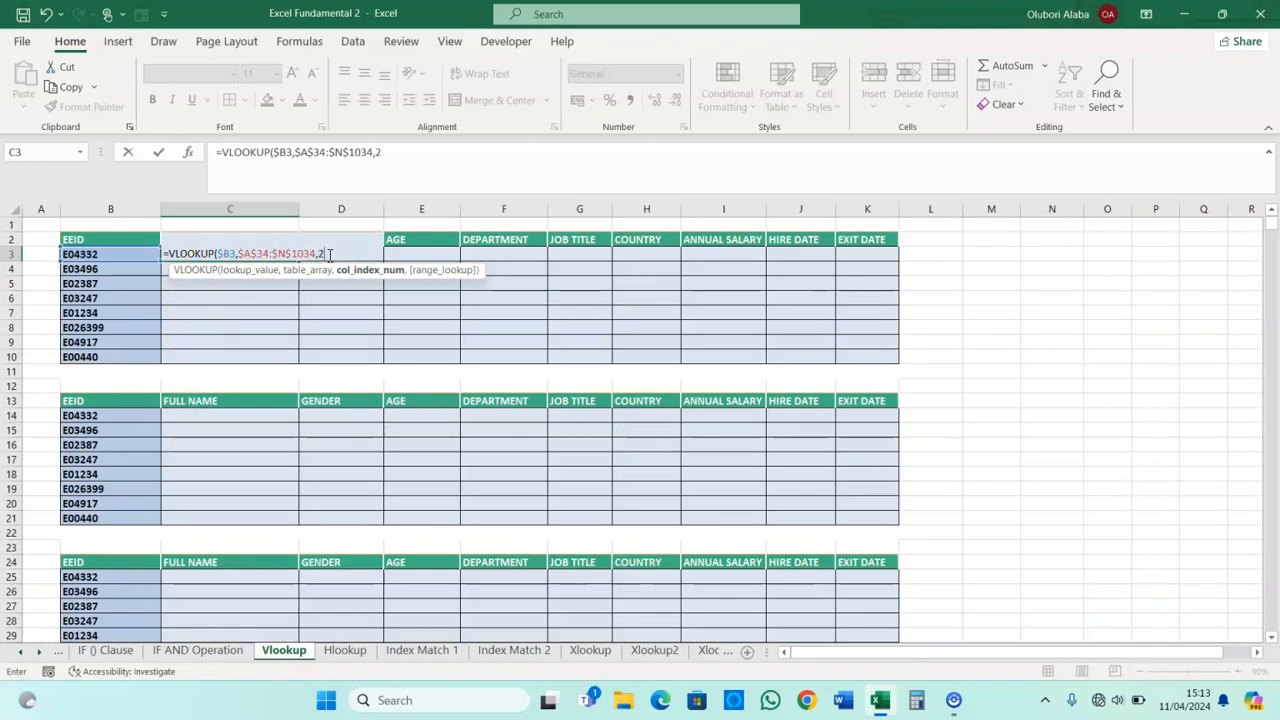
{"action": "type", "text": ",0"}
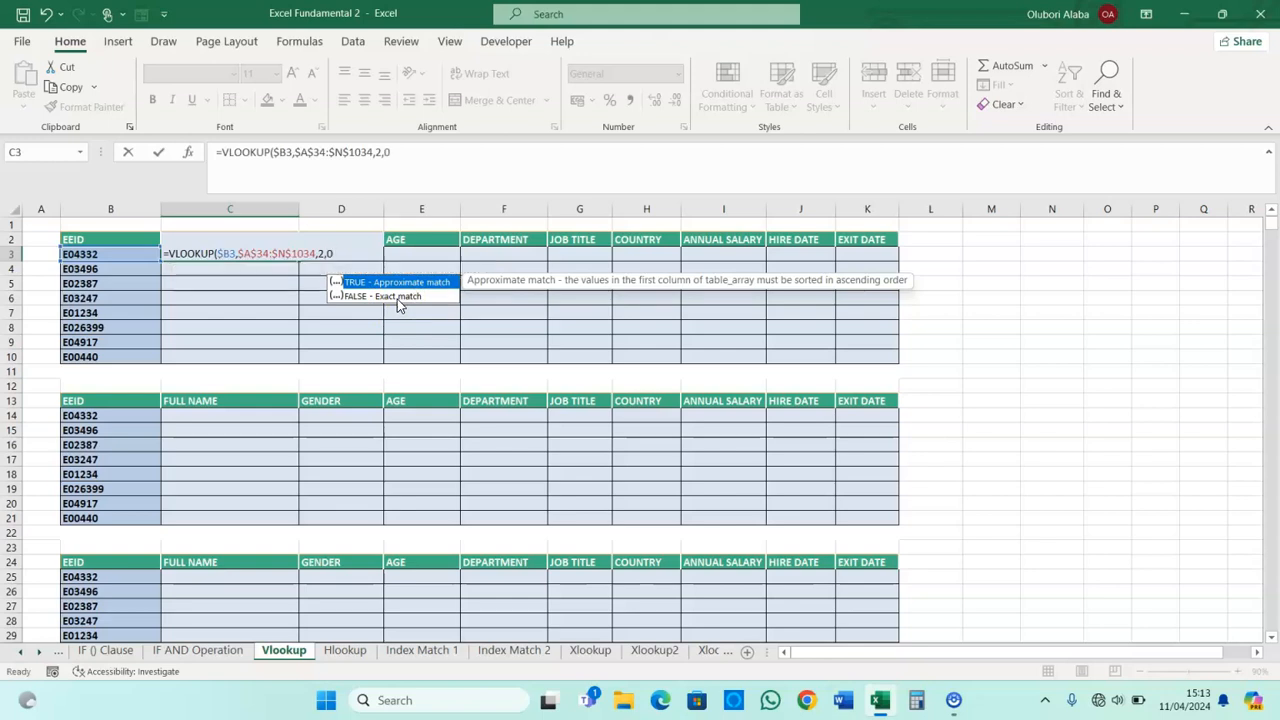
{"action": "key", "text": "Return"}
- Fill the C3 formula across to the EXIT DATE column and down to row 10 of the first table
{"action": "left_click", "coordinate": [231, 254]}
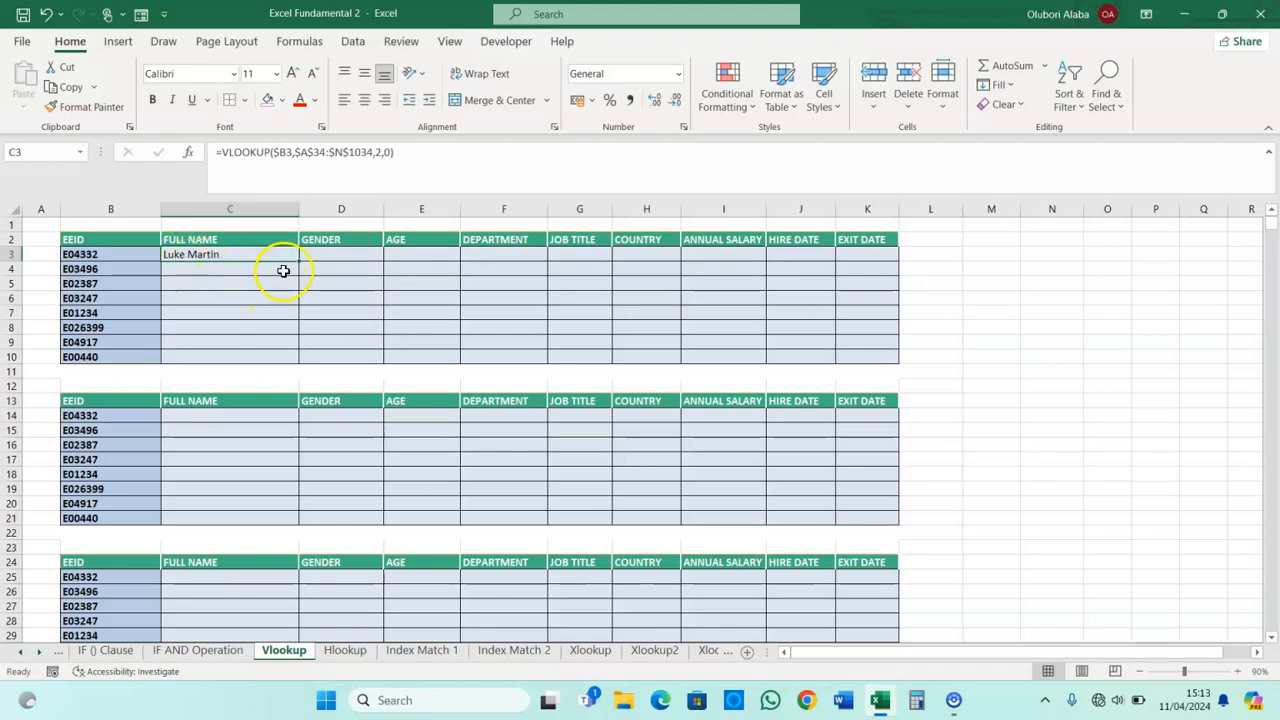
{"action": "left_click_drag", "start_coordinate": [301, 262], "coordinate": [866, 264]}
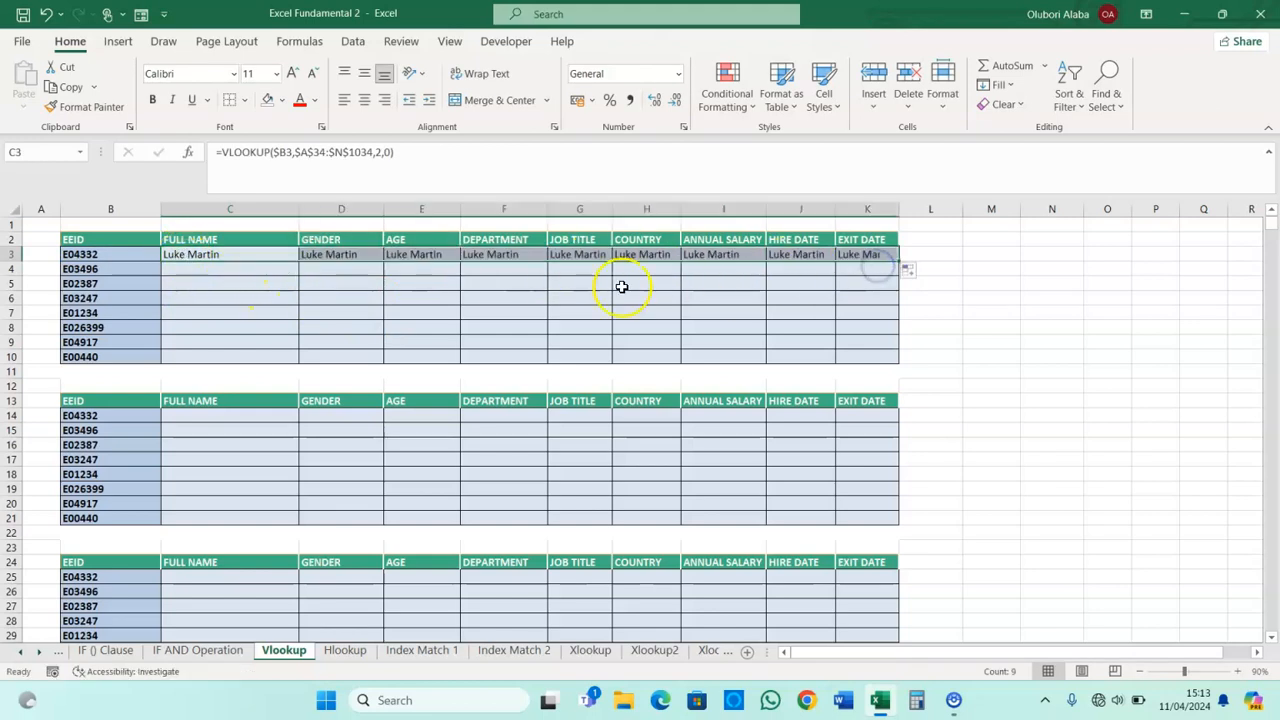
{"action": "left_click_drag", "start_coordinate": [900, 262], "coordinate": [908, 358]}
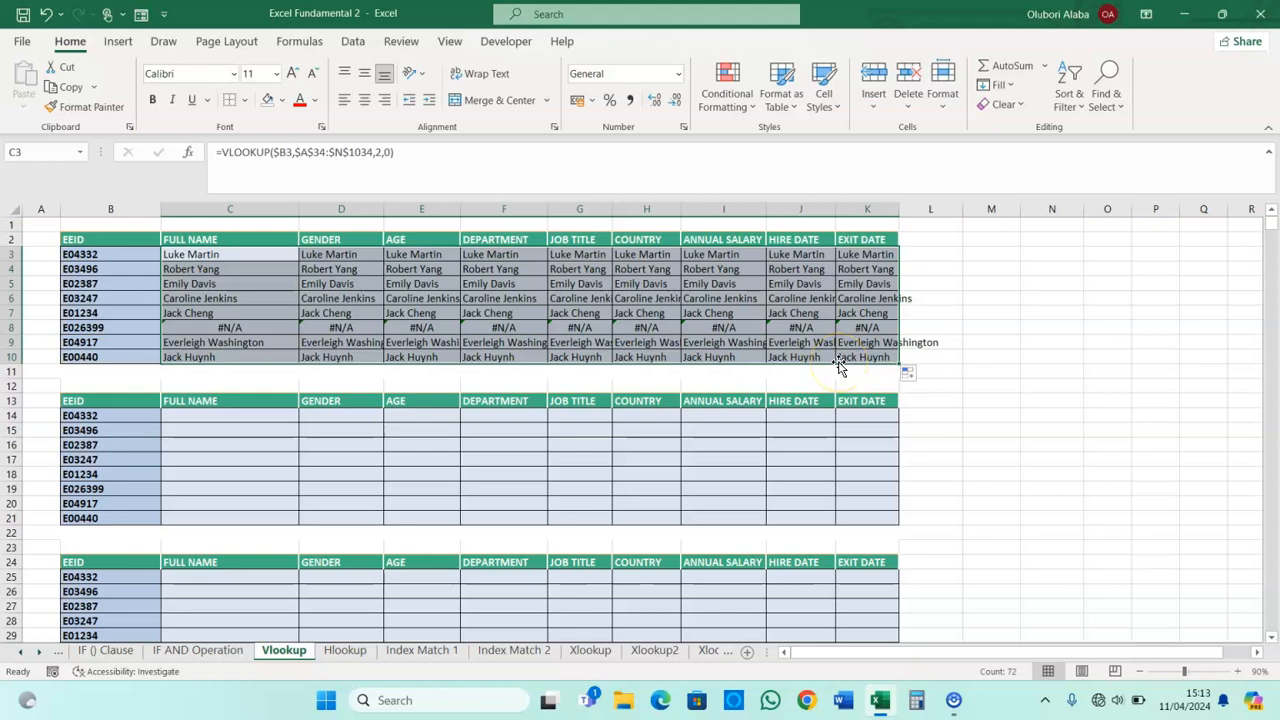
- Examine the row 8 VLOOKUP formulas, their EEID in B8, and the layout of the employee data table
{"action": "left_click", "coordinate": [500, 357]}
{"action": "left_click", "coordinate": [220, 328]}
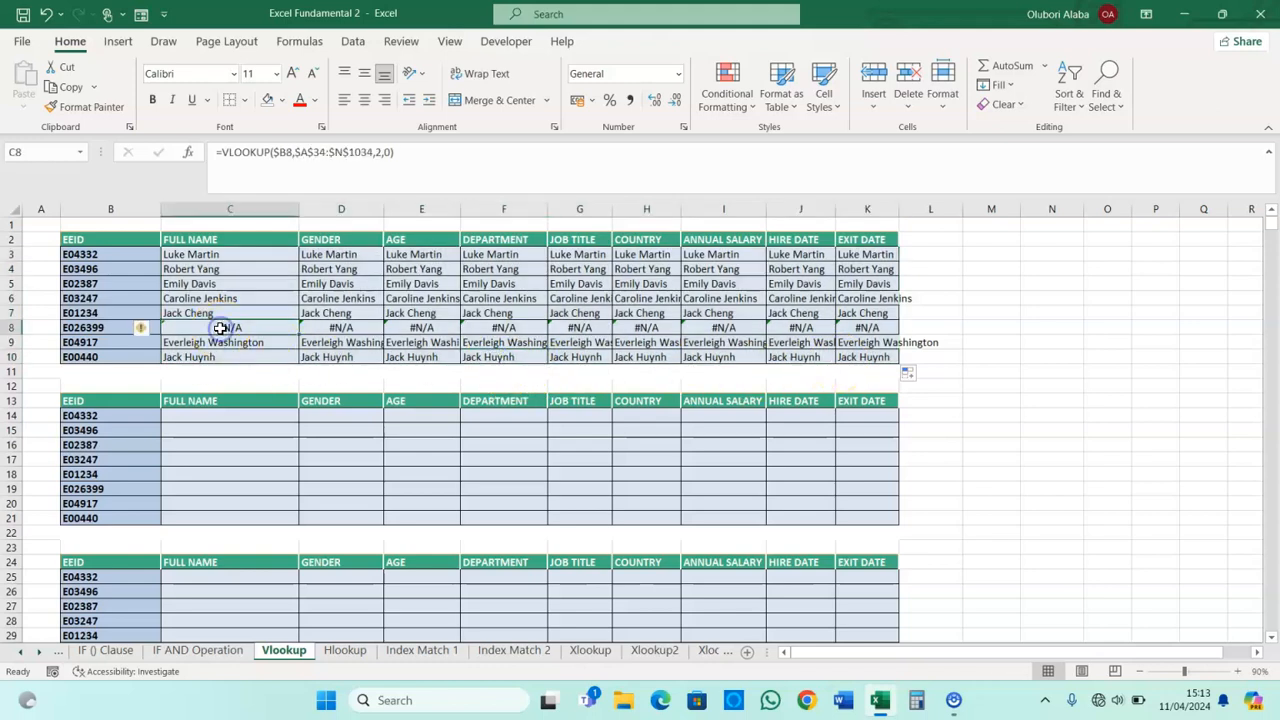
{"action": "left_click", "coordinate": [340, 328]}
{"action": "left_click", "coordinate": [421, 327]}
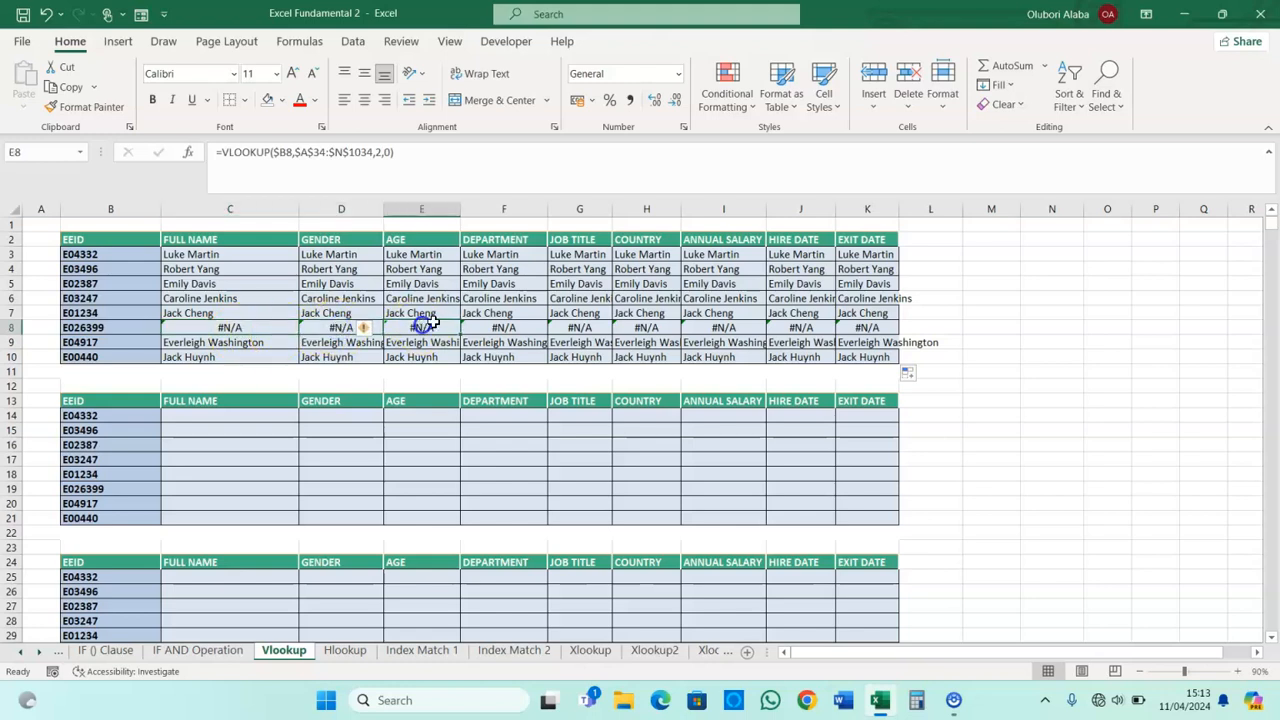
{"action": "left_click", "coordinate": [484, 325]}
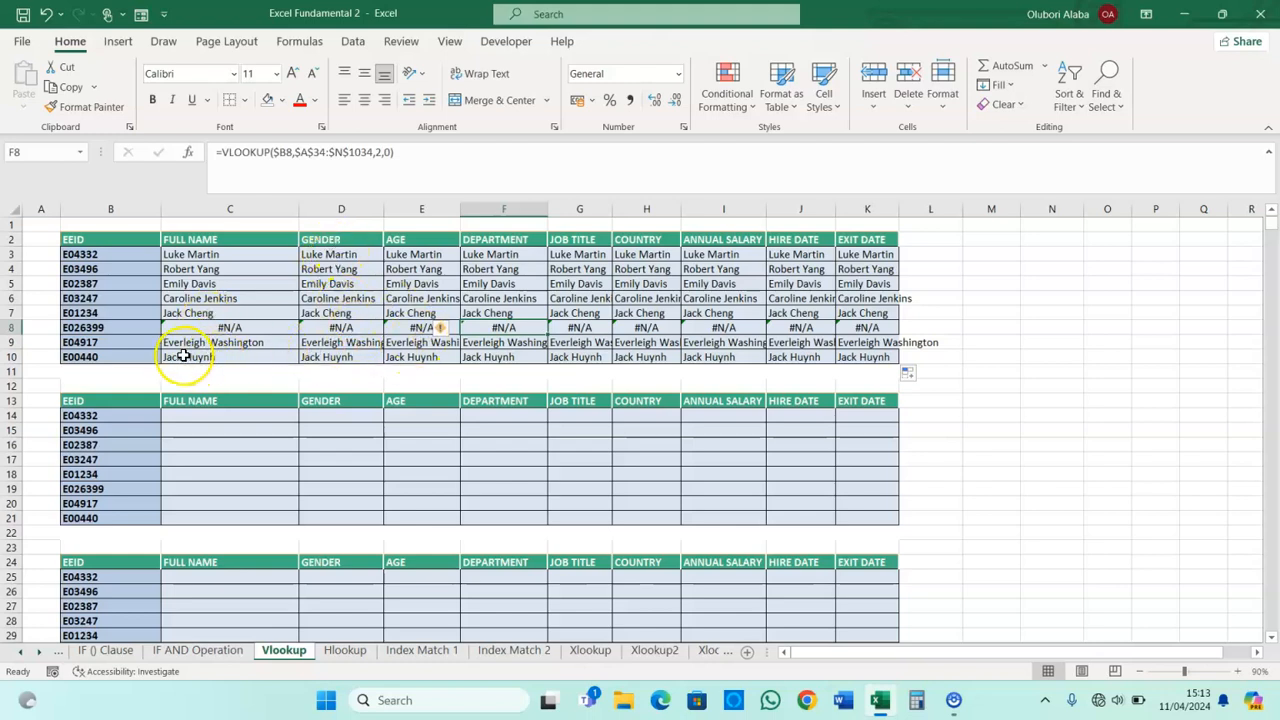
{"action": "left_click", "coordinate": [88, 328]}
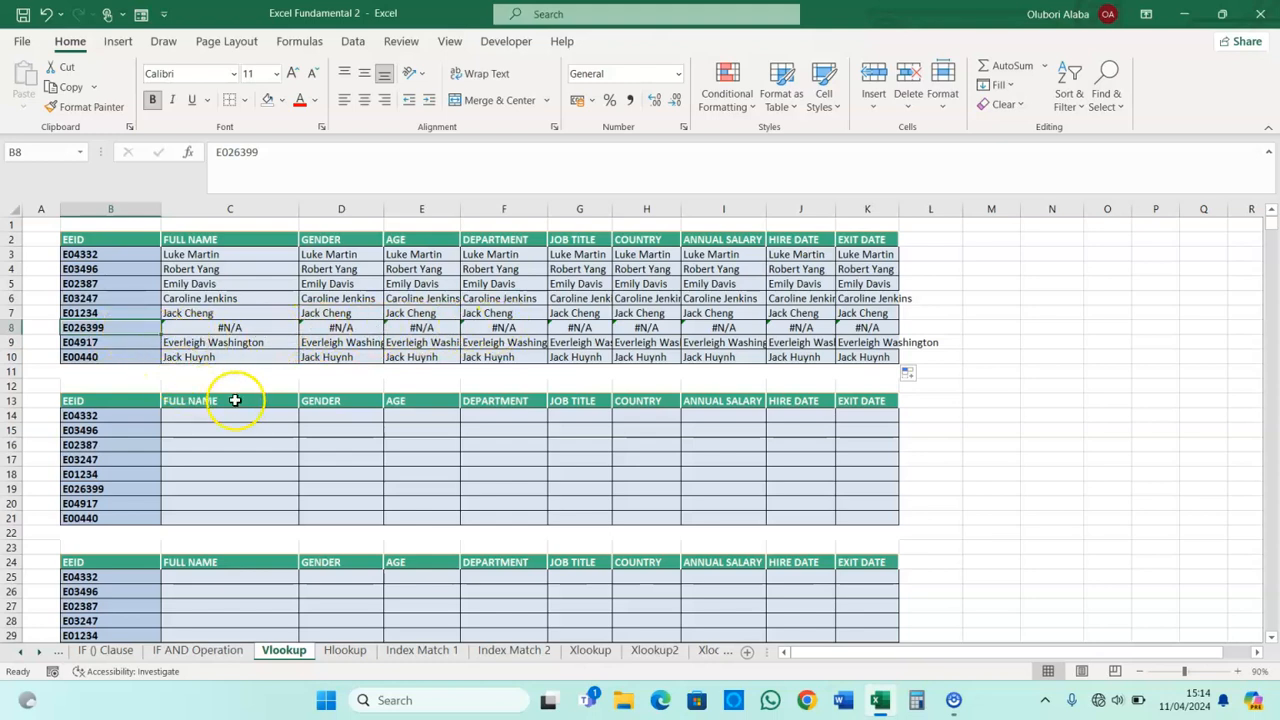
{"action": "scroll", "coordinate": [240, 392], "scroll_direction": "down", "scroll_amount": 9}
{"action": "left_click_drag", "start_coordinate": [36, 313], "coordinate": [842, 479]}
{"action": "left_click", "coordinate": [867, 445]}
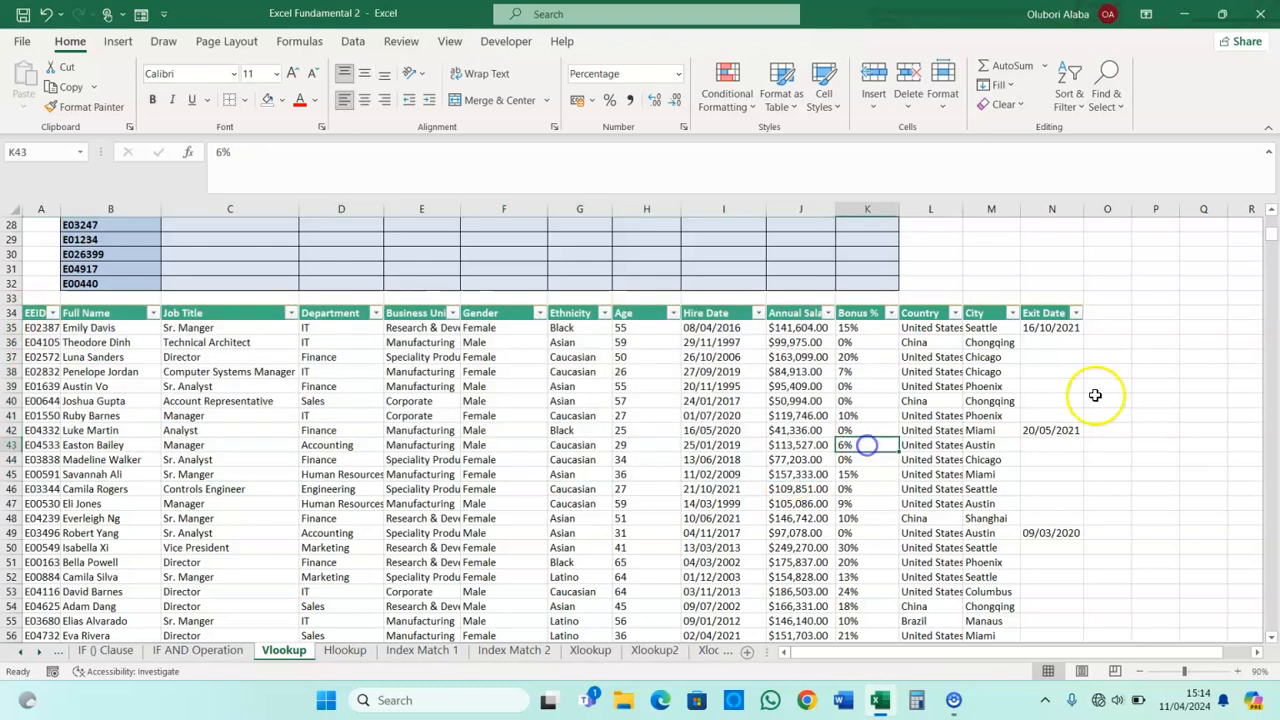
{"action": "scroll", "coordinate": [1268, 232], "scroll_direction": "up", "scroll_amount": 9}
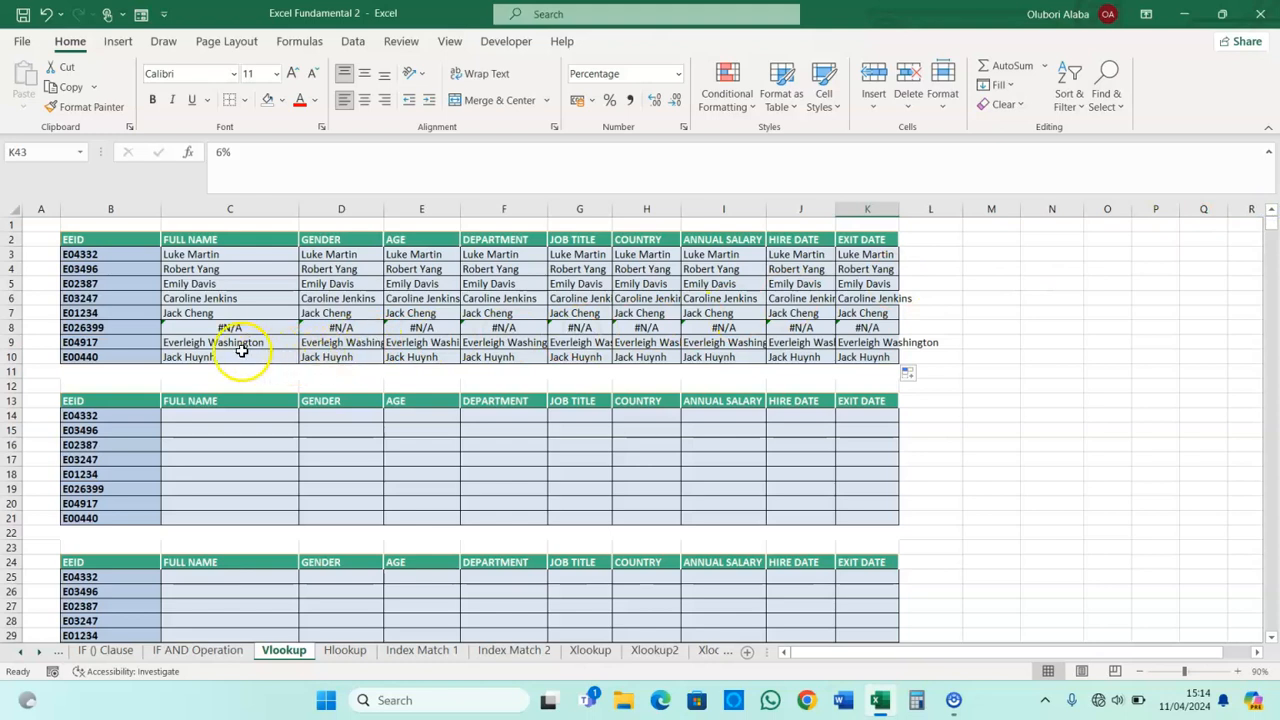
- Copy the EEID from B8 and search for it in the data table's EEID column filter, leaving the filter unapplied
{"action": "left_click", "coordinate": [97, 327]}
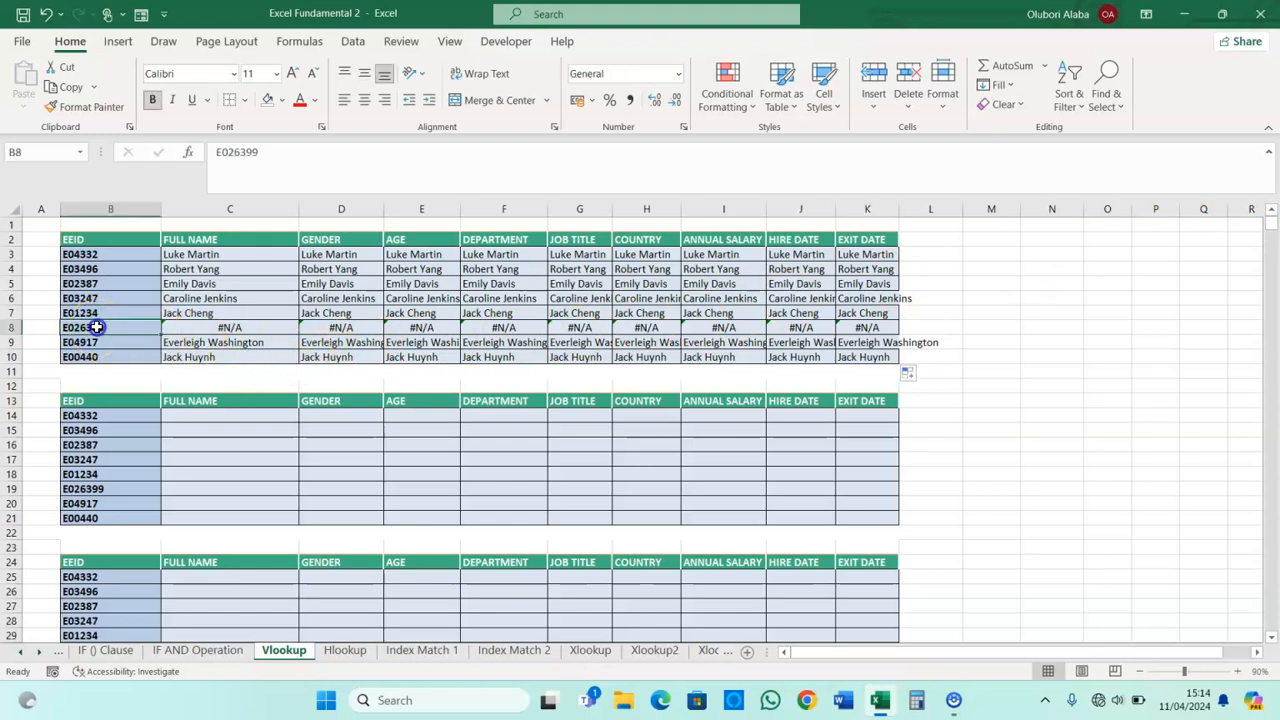
{"action": "key", "text": "ctrl+c"}
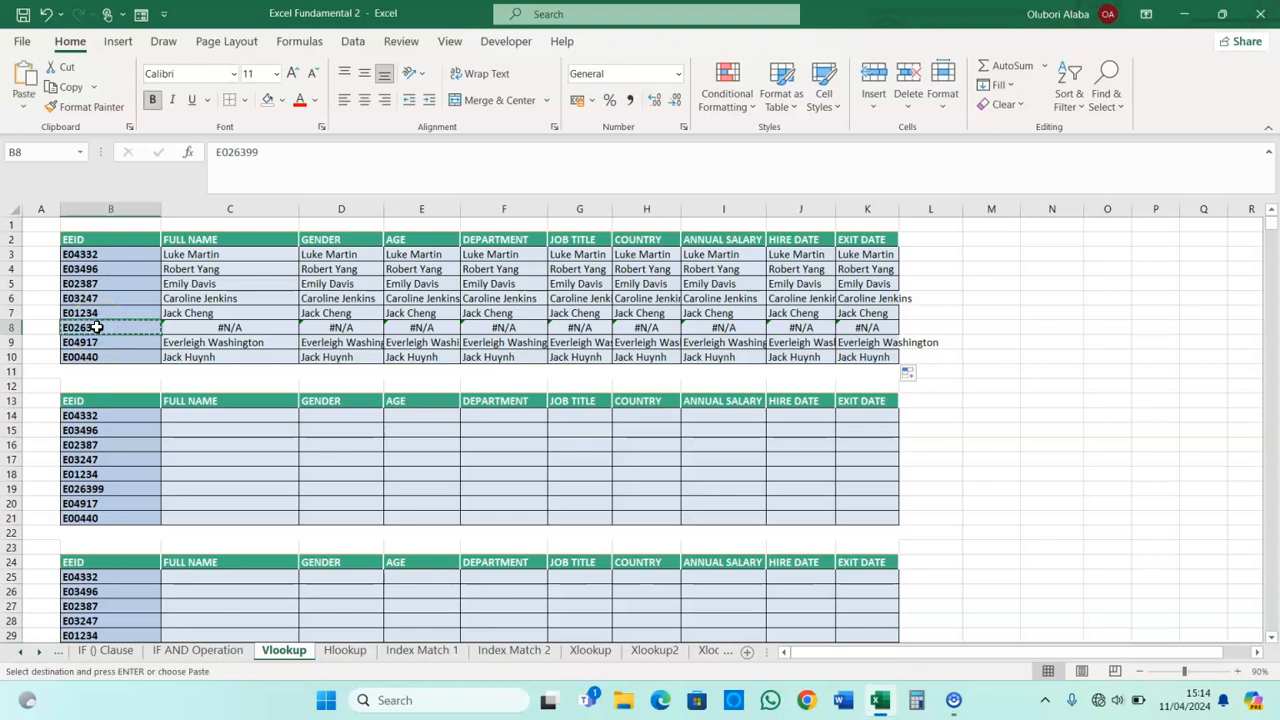
{"action": "scroll", "coordinate": [108, 327], "scroll_direction": "down", "scroll_amount": 7}
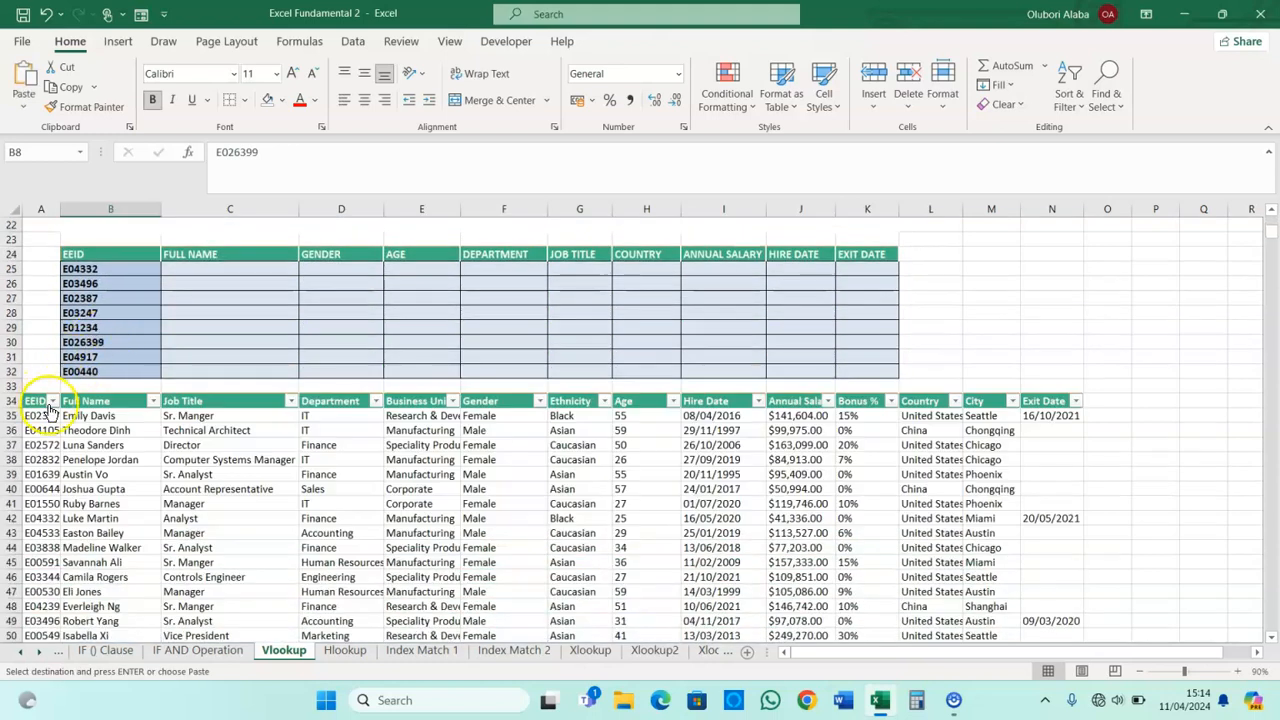
{"action": "left_click", "coordinate": [49, 404]}
{"action": "left_click", "coordinate": [86, 192]}
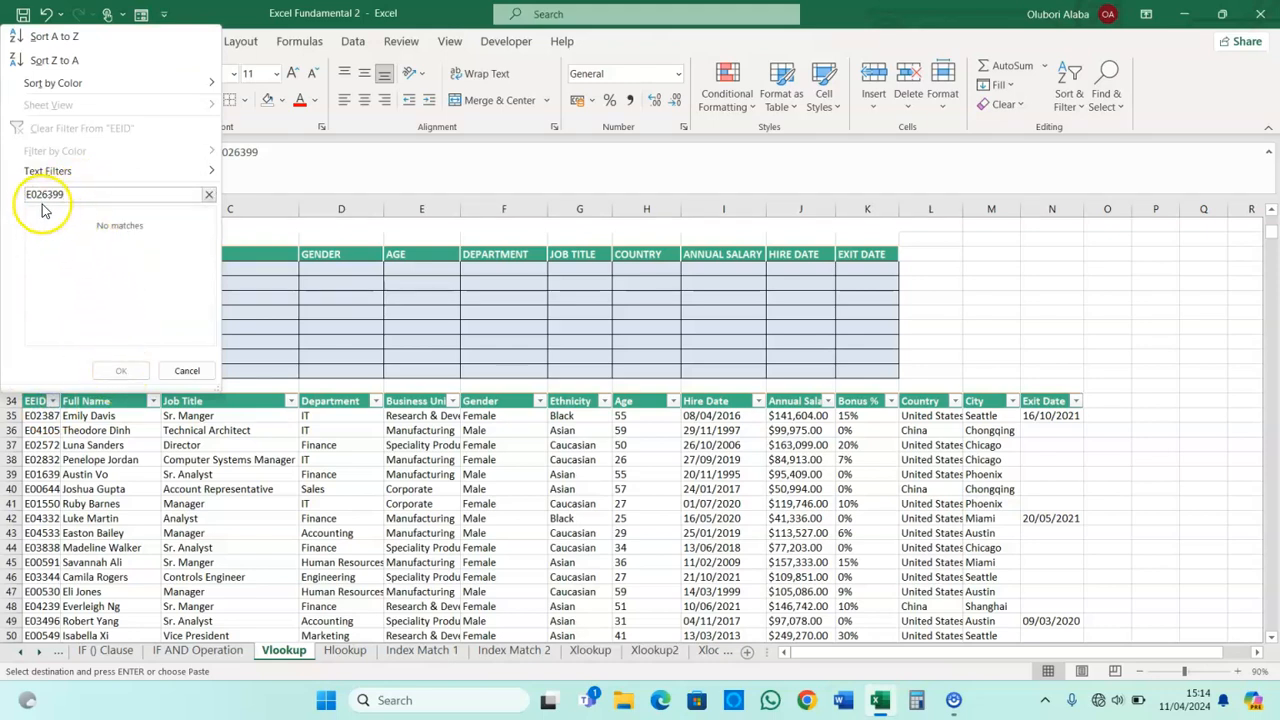
{"action": "left_click", "coordinate": [187, 371]}
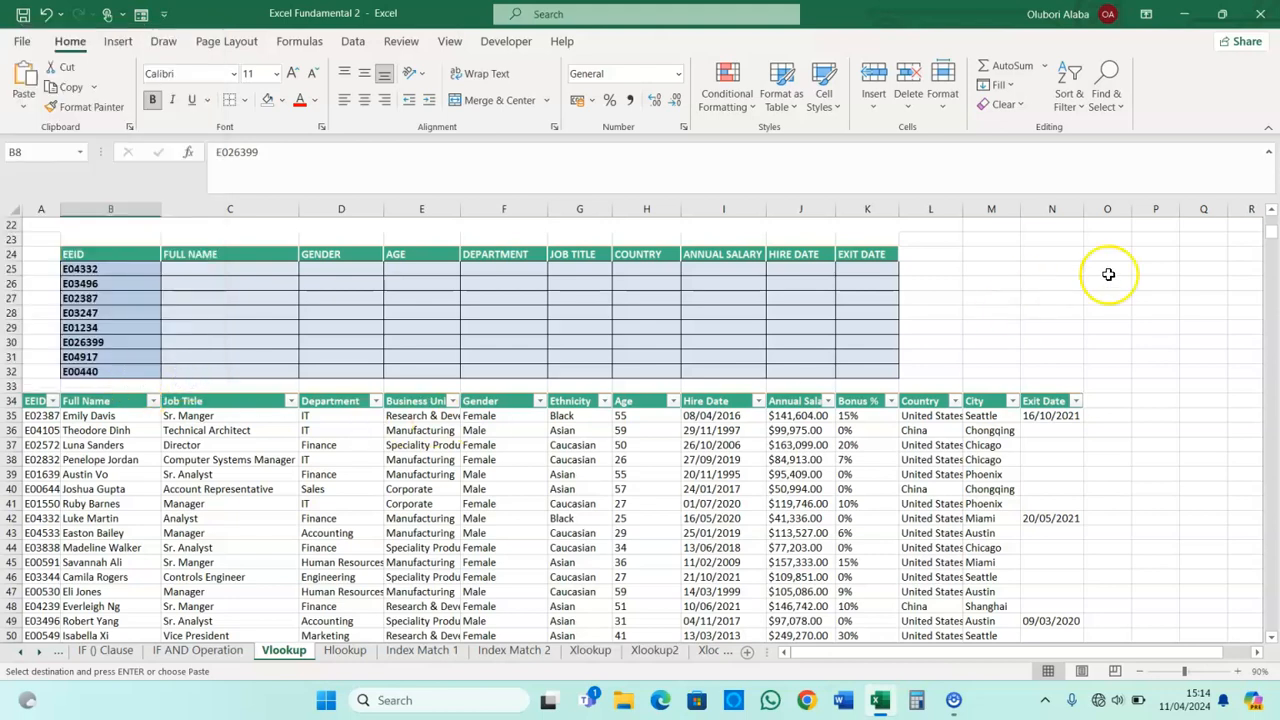
{"action": "left_click_drag", "start_coordinate": [1272, 236], "coordinate": [1268, 214]}
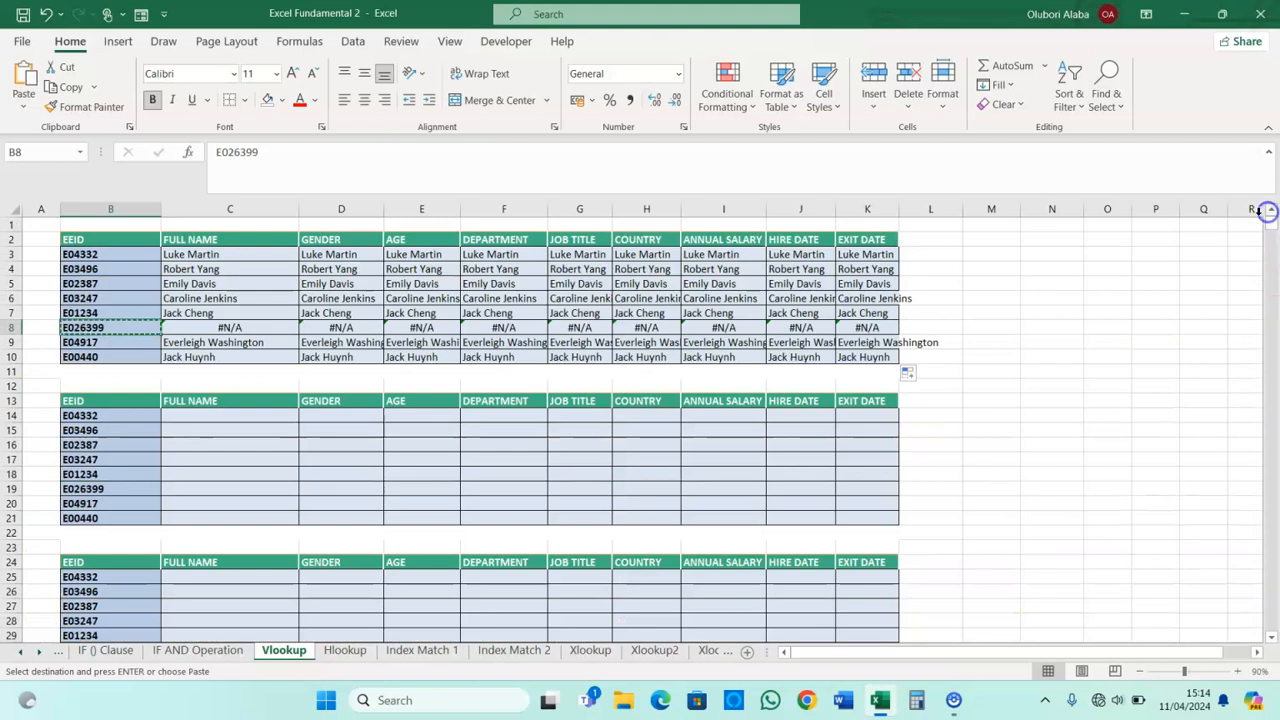
- Wrap the C3 VLOOKUP in IFERROR with "-" as the error value and fill it across and down to K10
{"action": "left_click", "coordinate": [233, 330]}
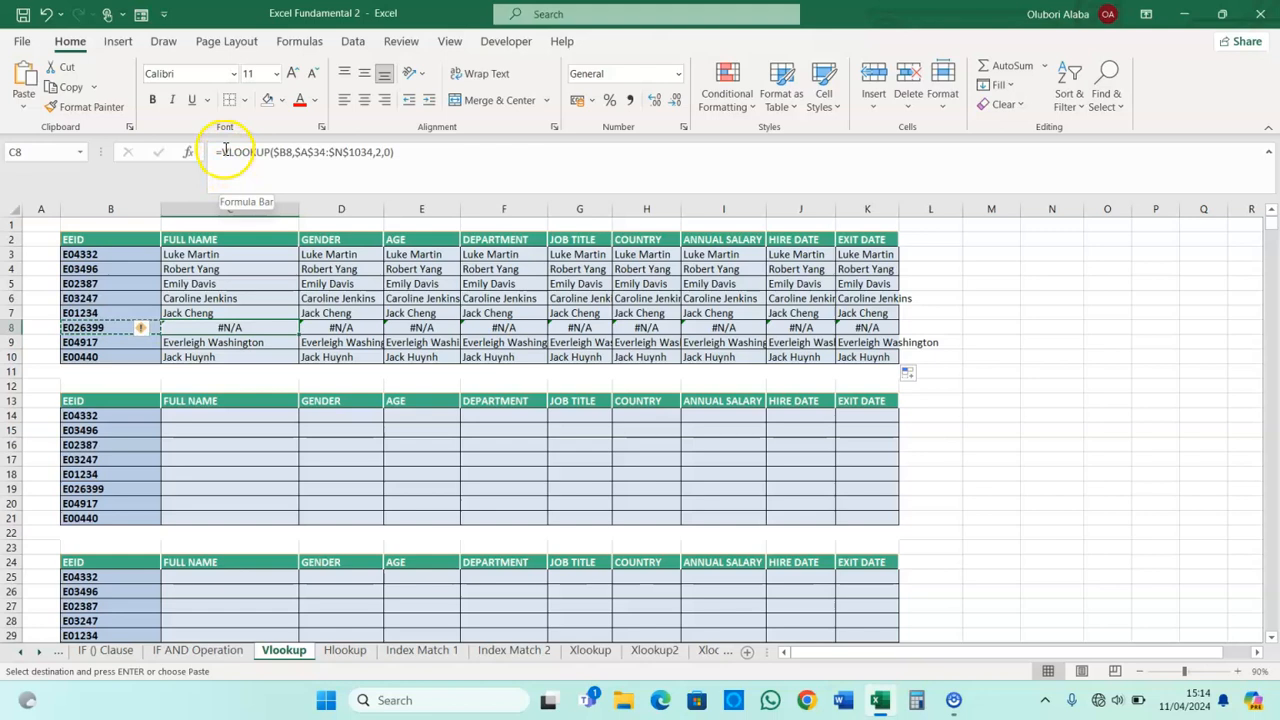
{"action": "left_click", "coordinate": [205, 254]}
{"action": "left_click", "coordinate": [224, 152]}
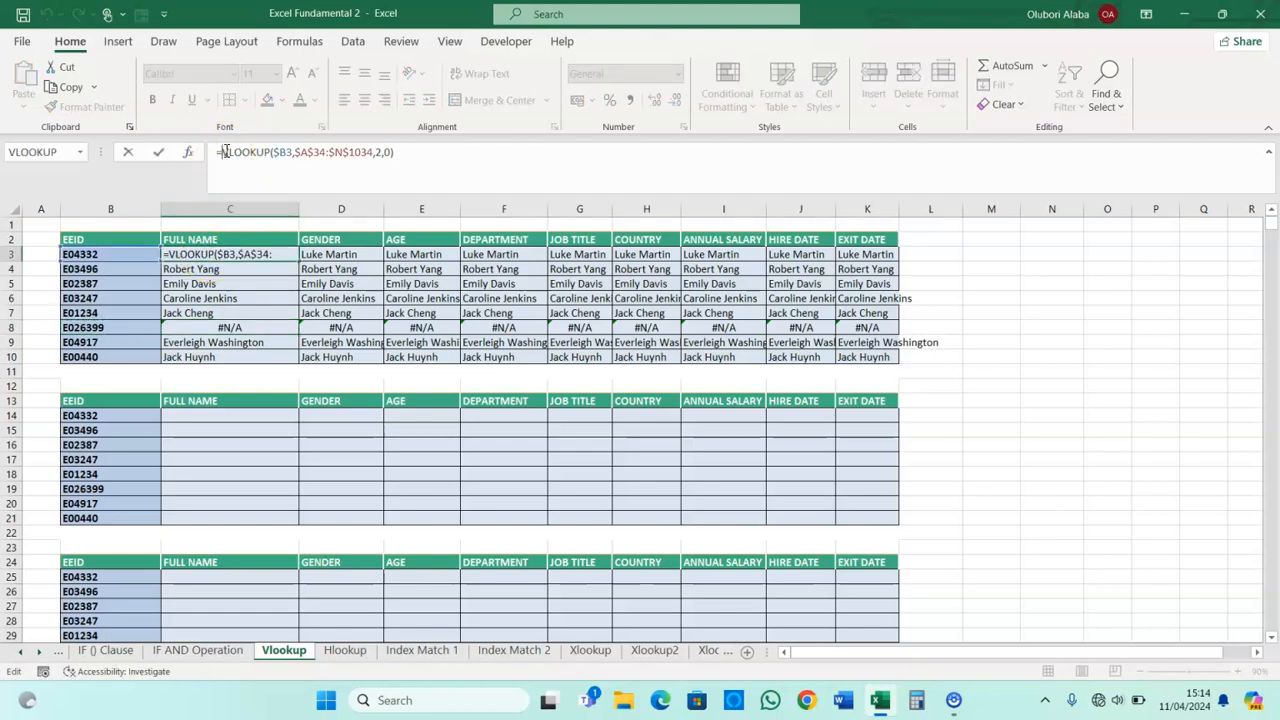
{"action": "type", "text": "IFerr"}
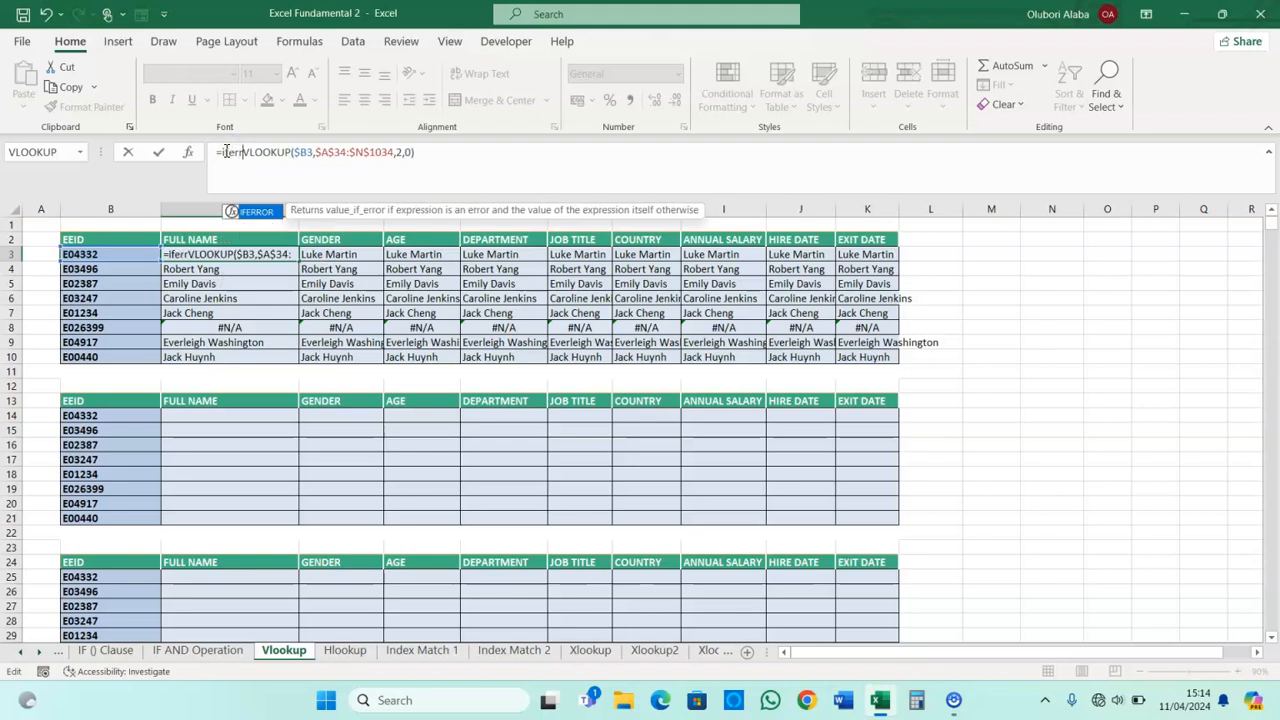
{"action": "key", "text": "Tab"}
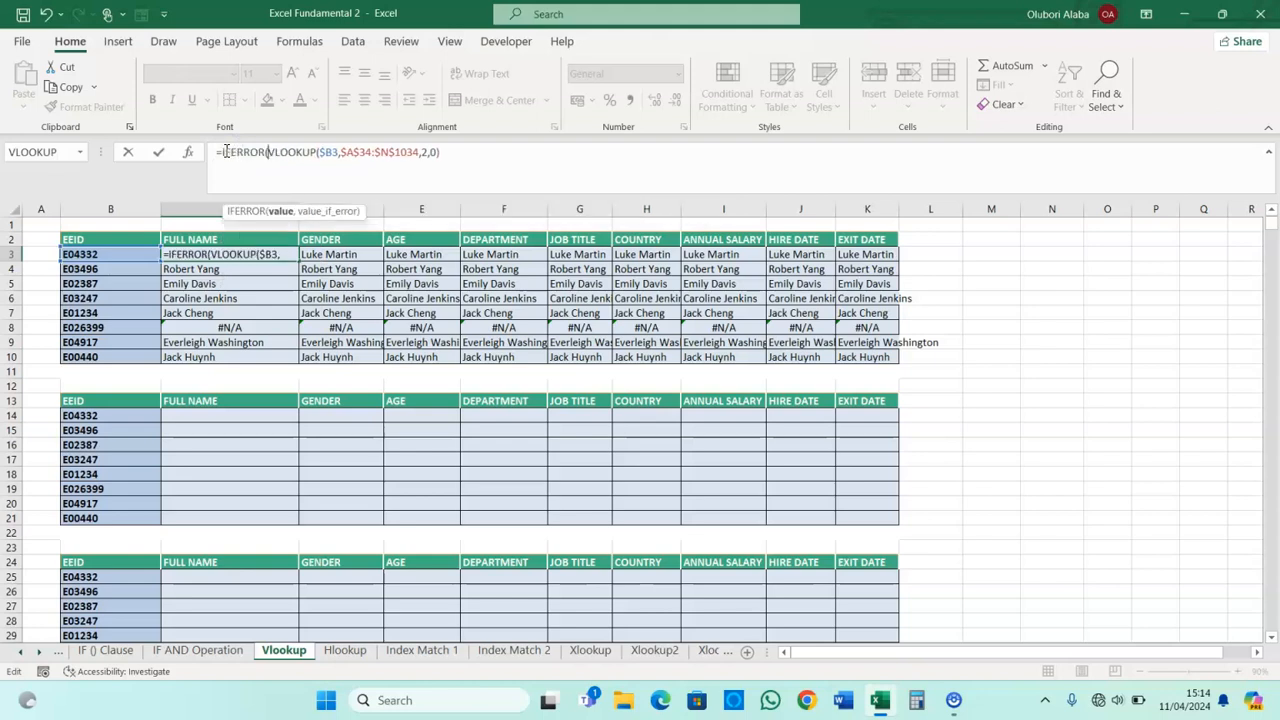
{"action": "left_click", "coordinate": [442, 155]}
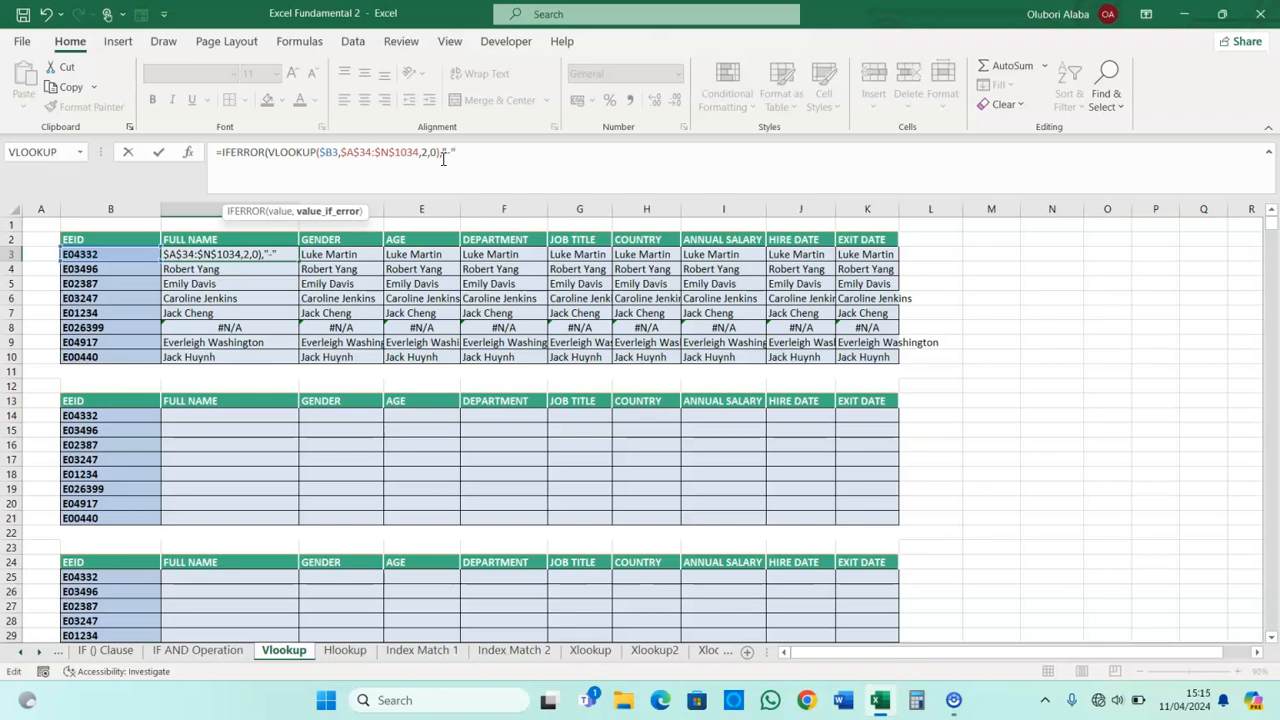
{"action": "type", "text": ")"}
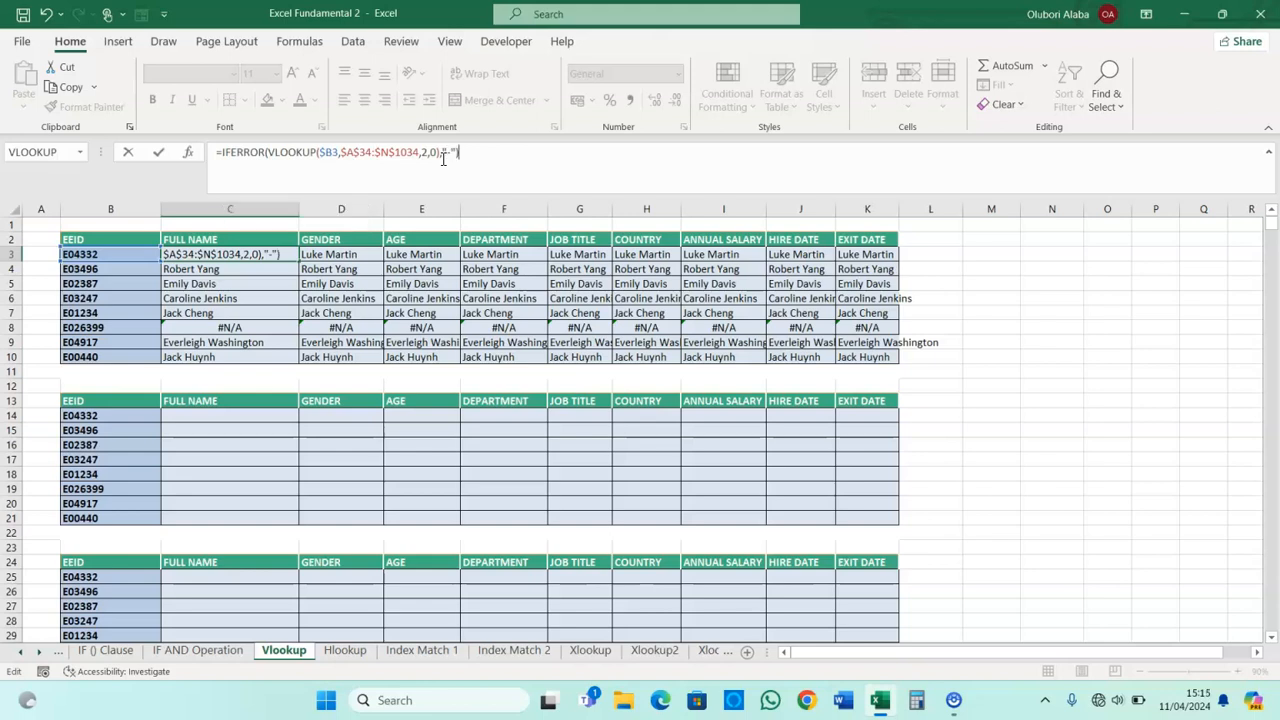
{"action": "key", "text": "Return"}
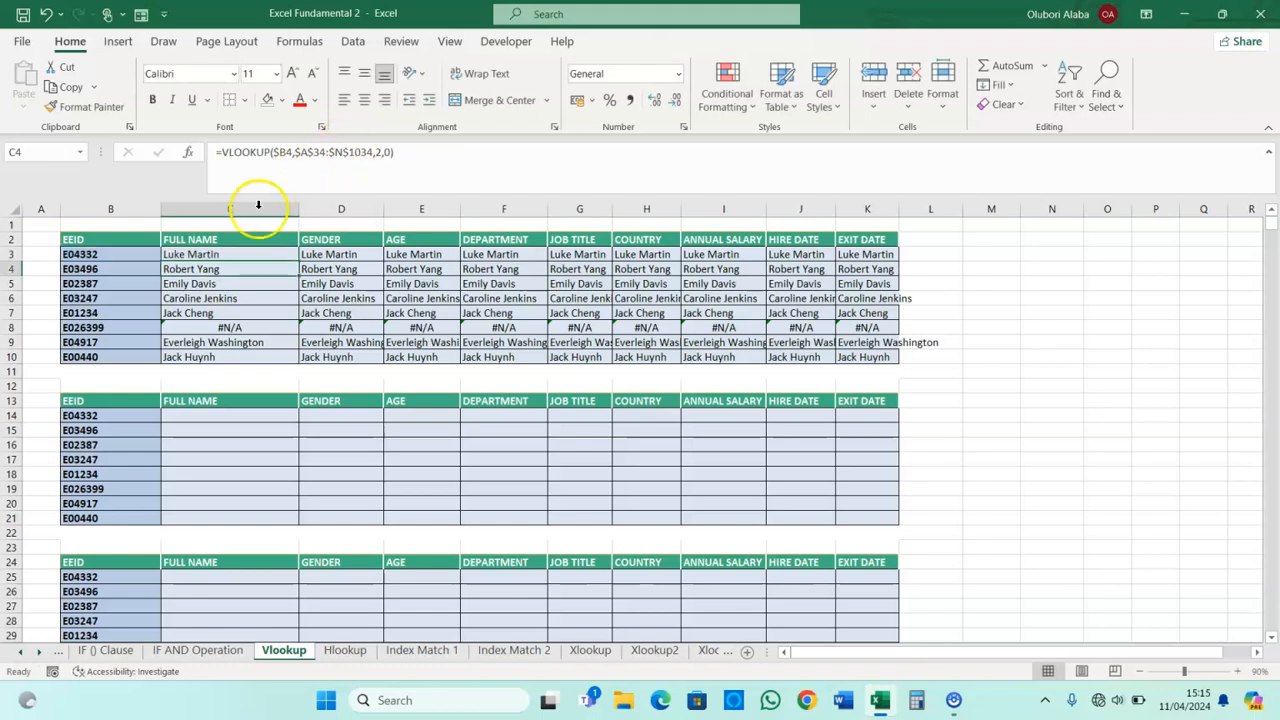
{"action": "left_click", "coordinate": [247, 256]}
{"action": "left_click_drag", "start_coordinate": [295, 262], "coordinate": [903, 358]}
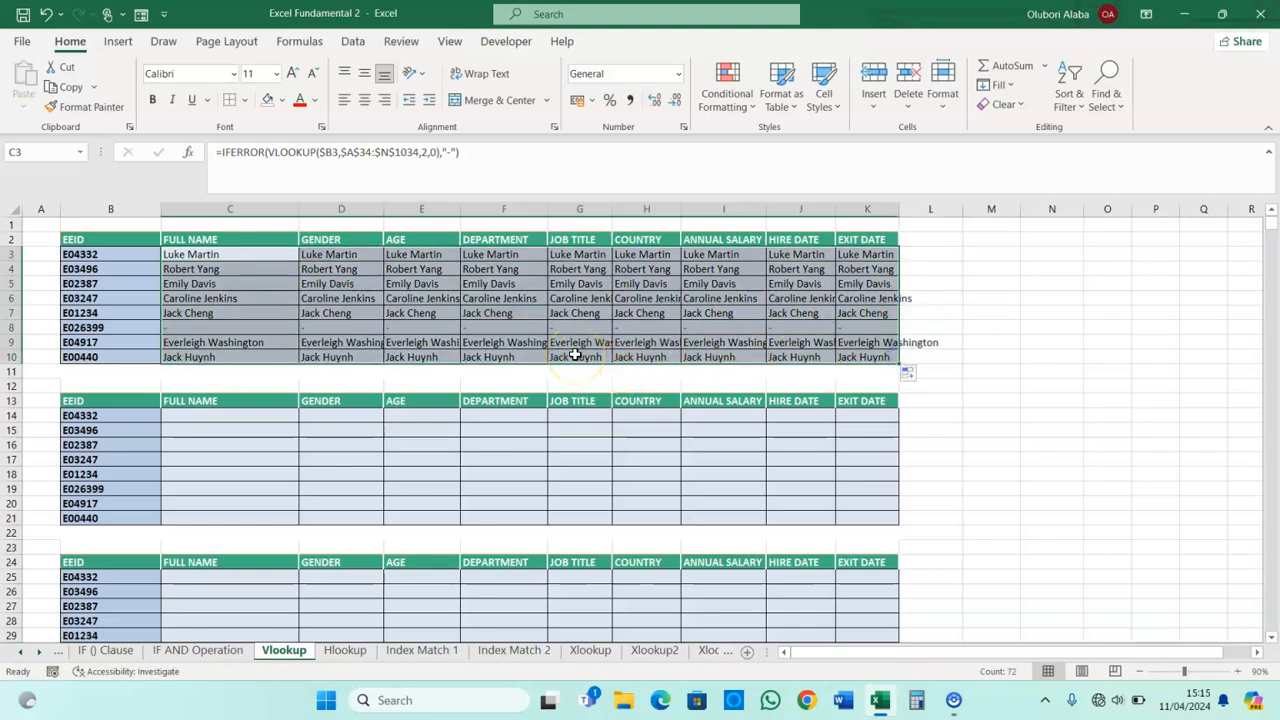
- Examine the IFERROR formulas across row 8 and the column index used in the row 3 formulas
{"action": "left_click", "coordinate": [218, 328]}
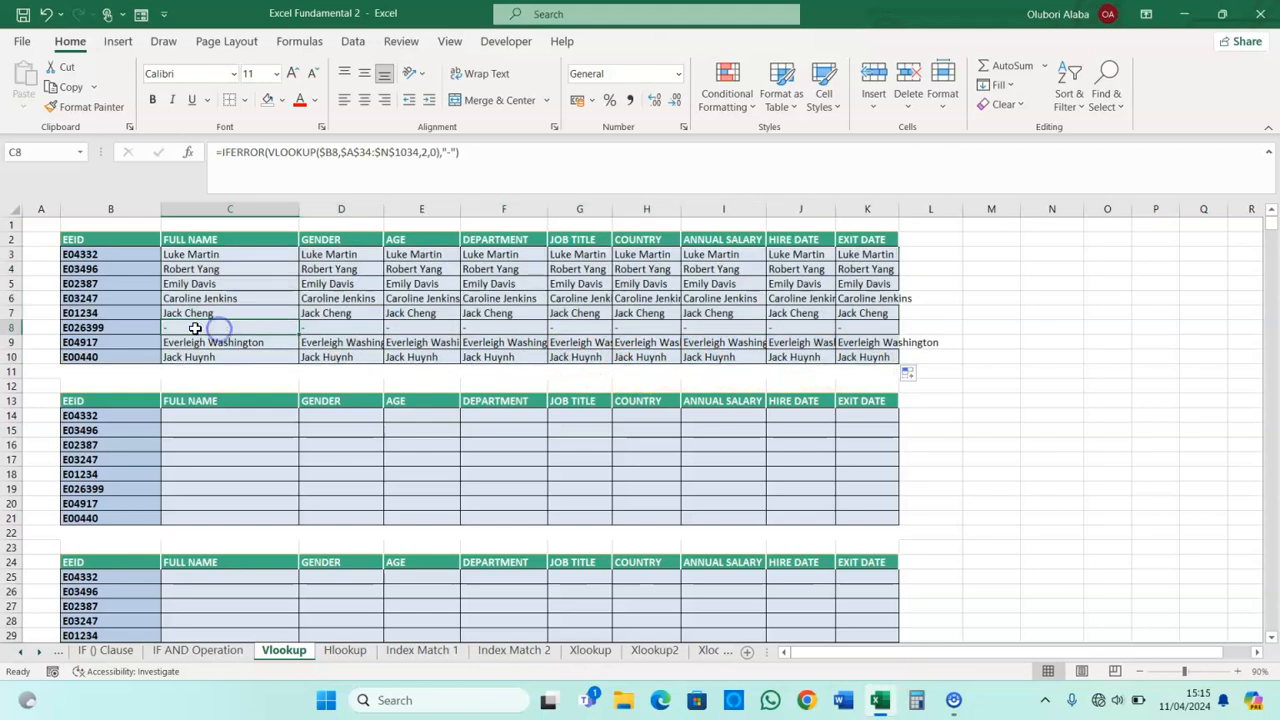
{"action": "left_click", "coordinate": [340, 328]}
{"action": "left_click", "coordinate": [425, 328]}
{"action": "left_click", "coordinate": [508, 328]}
{"action": "left_click", "coordinate": [580, 328]}
{"action": "left_click", "coordinate": [652, 328]}
{"action": "left_click", "coordinate": [705, 328]}
{"action": "left_click", "coordinate": [820, 327]}
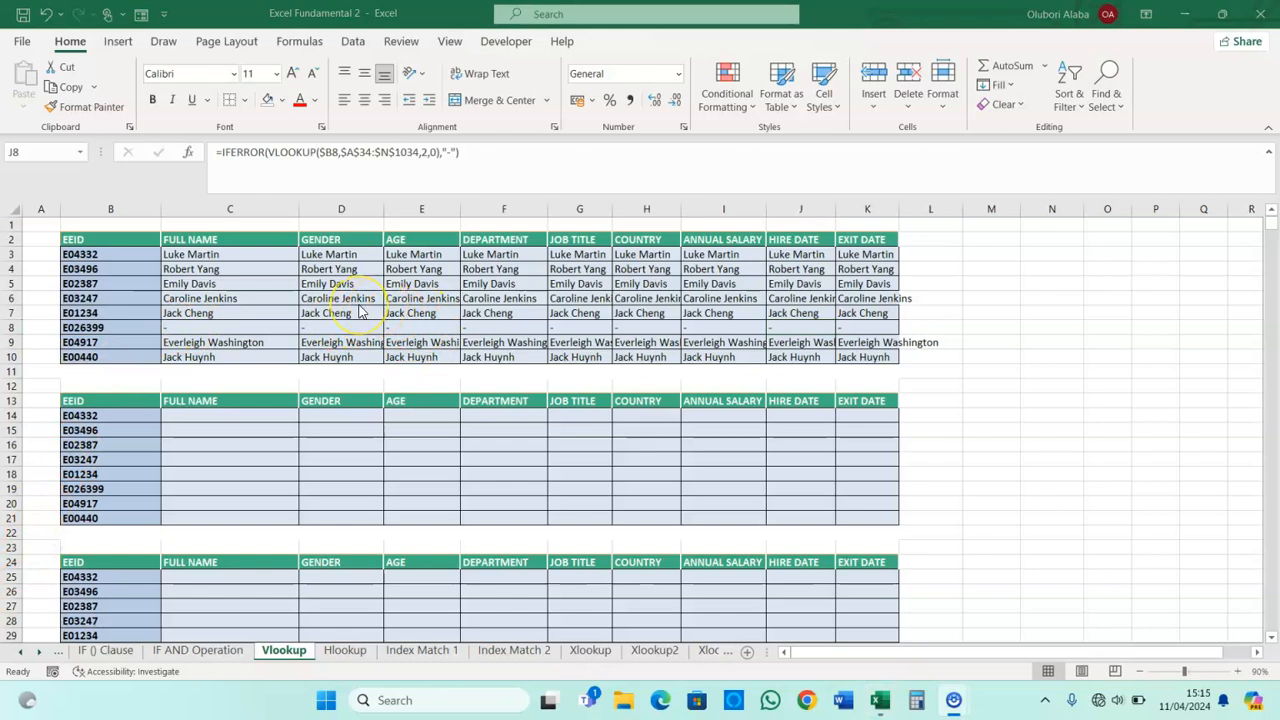
{"action": "left_click", "coordinate": [205, 254]}
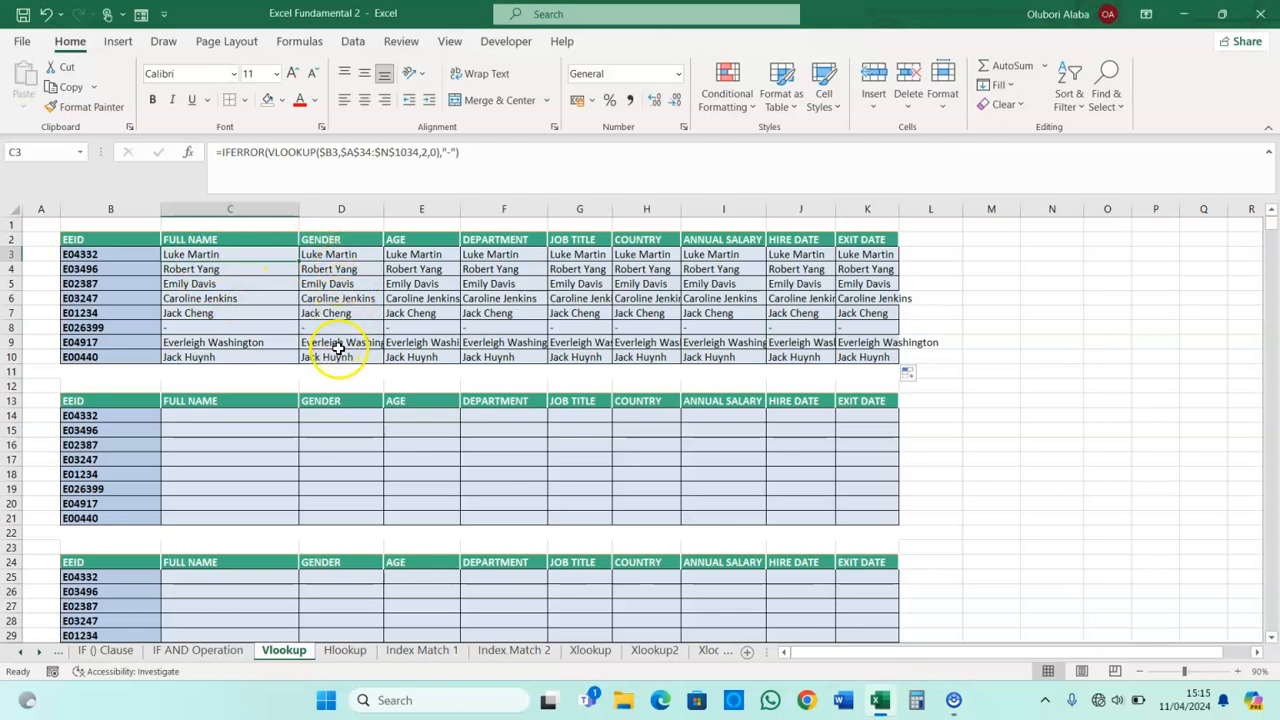
{"action": "left_click", "coordinate": [330, 255]}
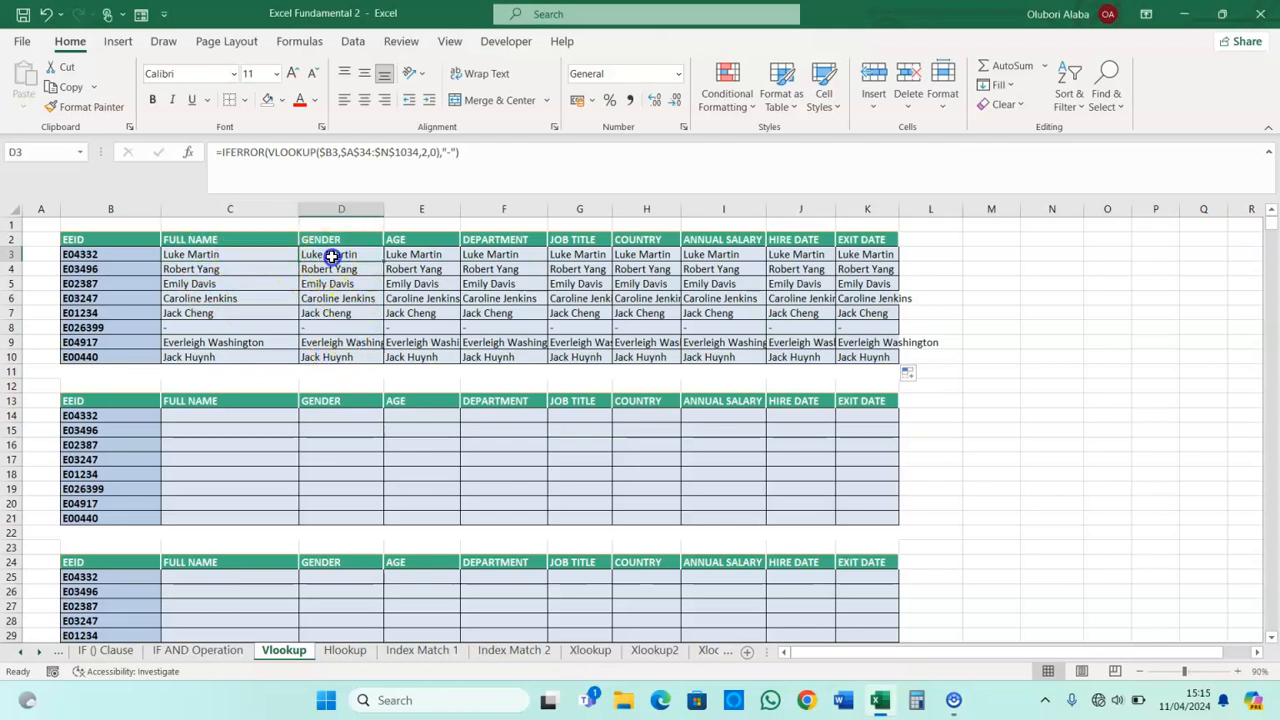
{"action": "left_click", "coordinate": [412, 254]}
{"action": "left_click", "coordinate": [476, 255]}
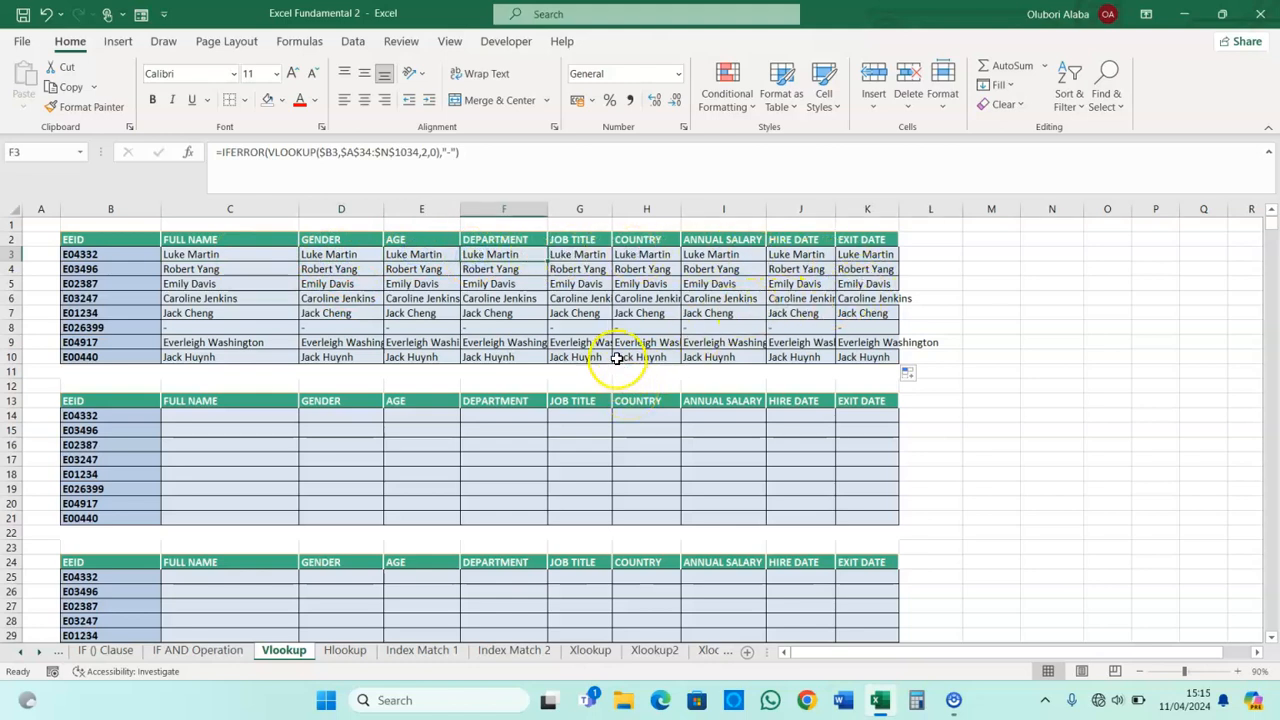
- Copy the data table's header row A34:N34 and paste it transposed as a vertical list starting at N2
{"action": "scroll", "coordinate": [617, 358], "scroll_direction": "down", "scroll_amount": 6}
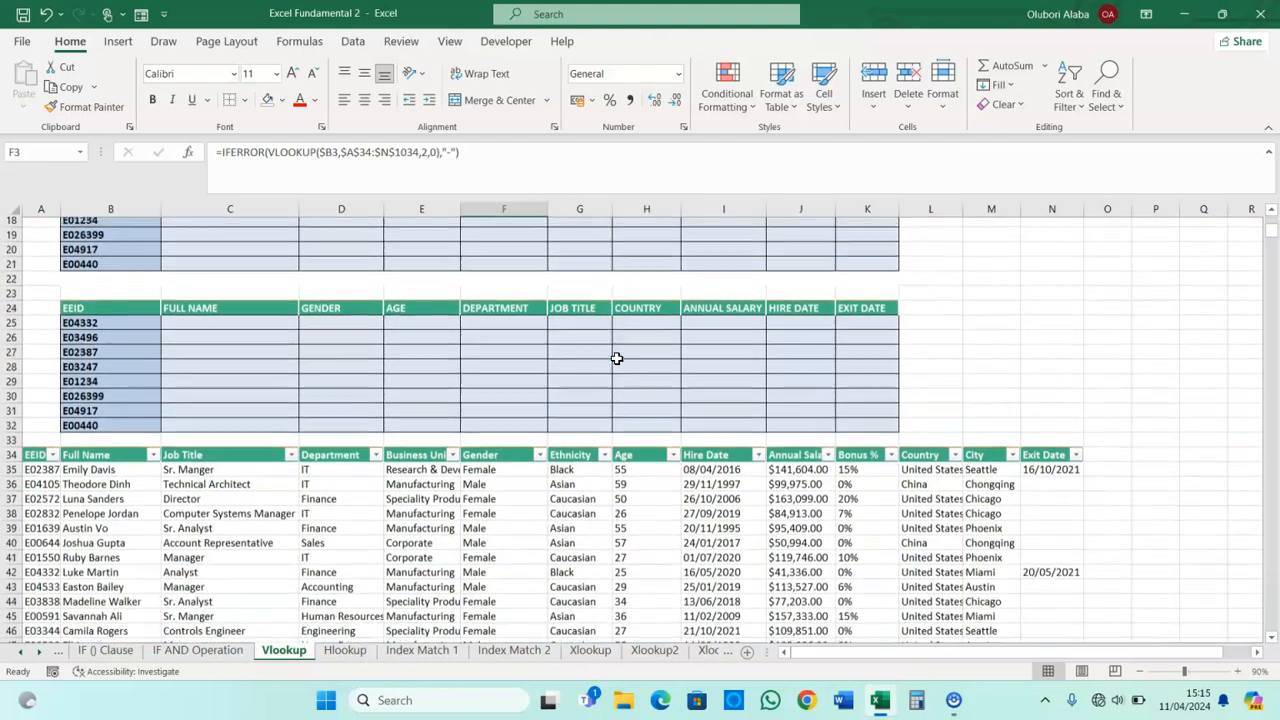
{"action": "left_click_drag", "start_coordinate": [35, 445], "coordinate": [1035, 440]}
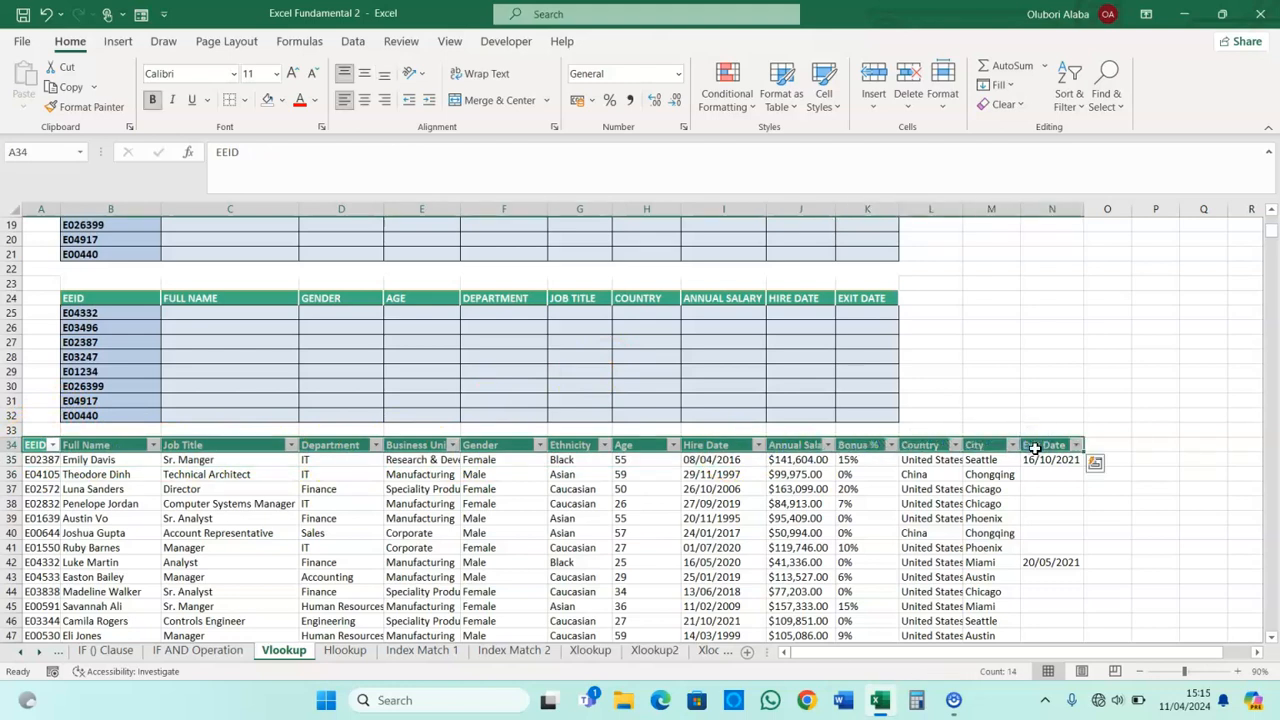
{"action": "key", "text": "ctrl+c"}
{"action": "scroll", "coordinate": [1154, 423], "scroll_direction": "up", "scroll_amount": 6}
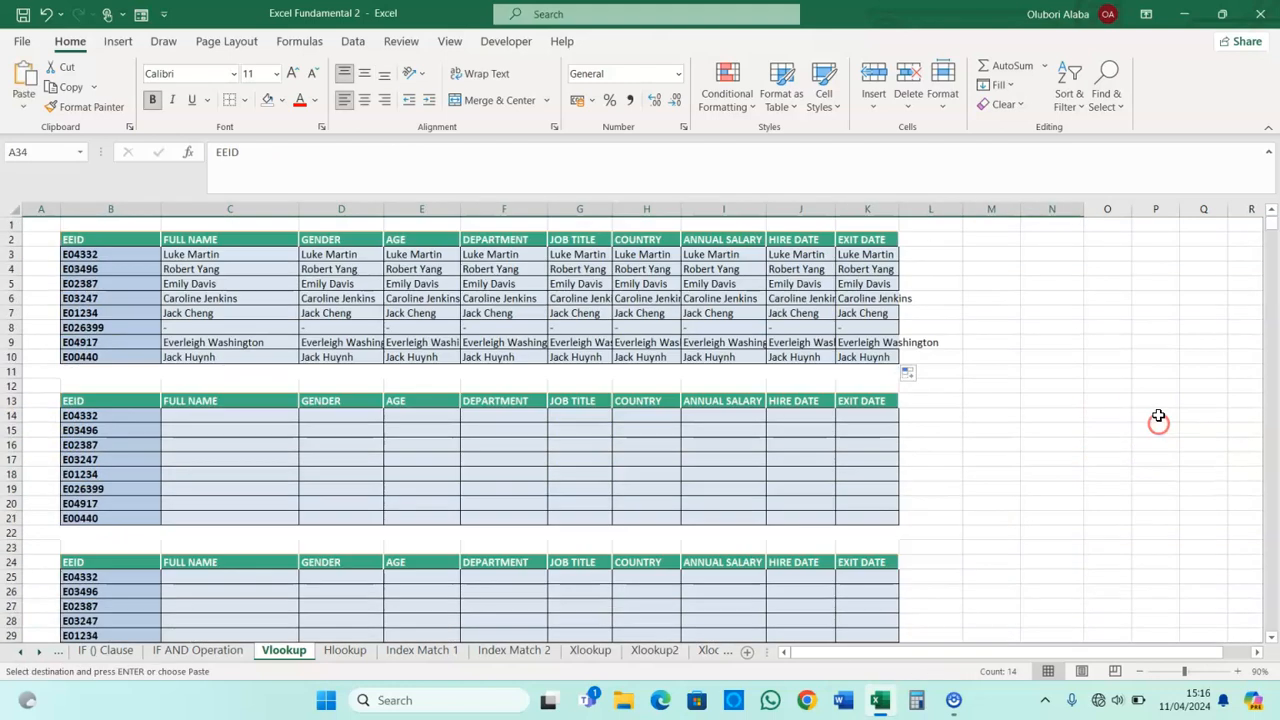
{"action": "right_click", "coordinate": [1055, 243]}
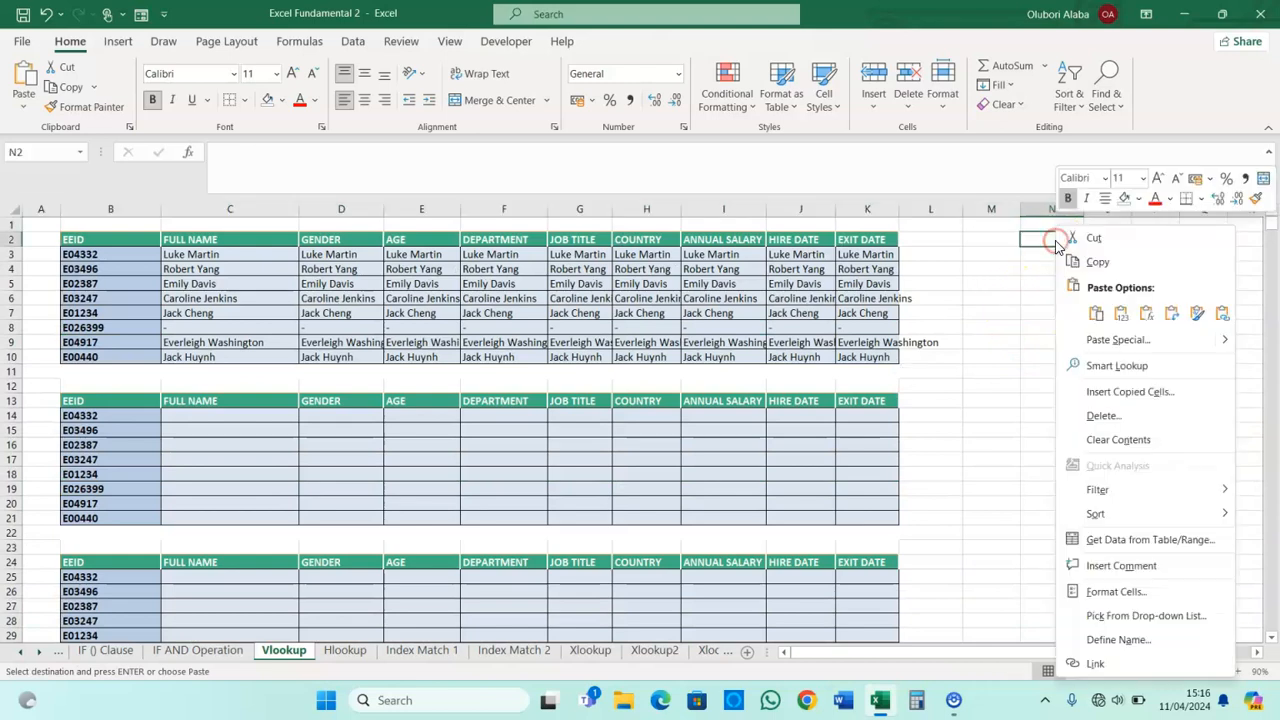
{"action": "left_click", "coordinate": [1173, 316]}
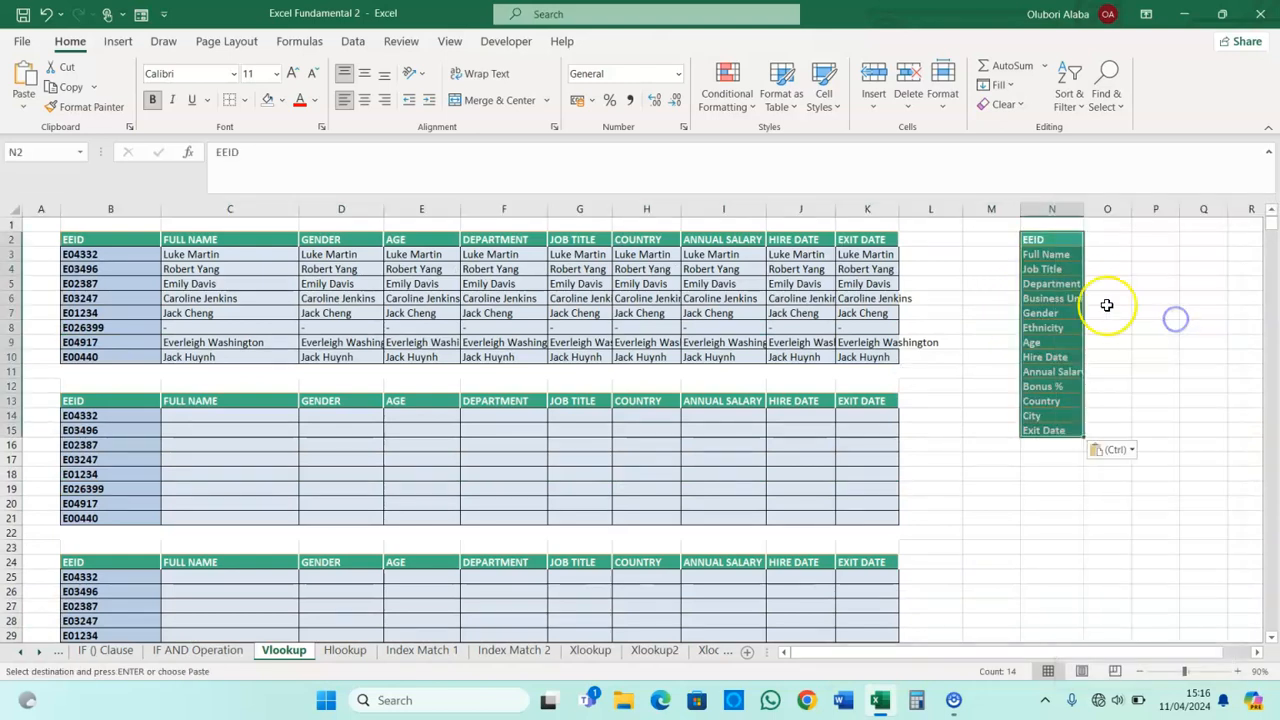
- Number the transposed headers in column M with a series from 1 to 14, from M2 to M15
{"action": "left_click", "coordinate": [998, 242]}
{"action": "type", "text": "1"}
{"action": "key", "text": "Return"}
{"action": "type", "text": "2"}
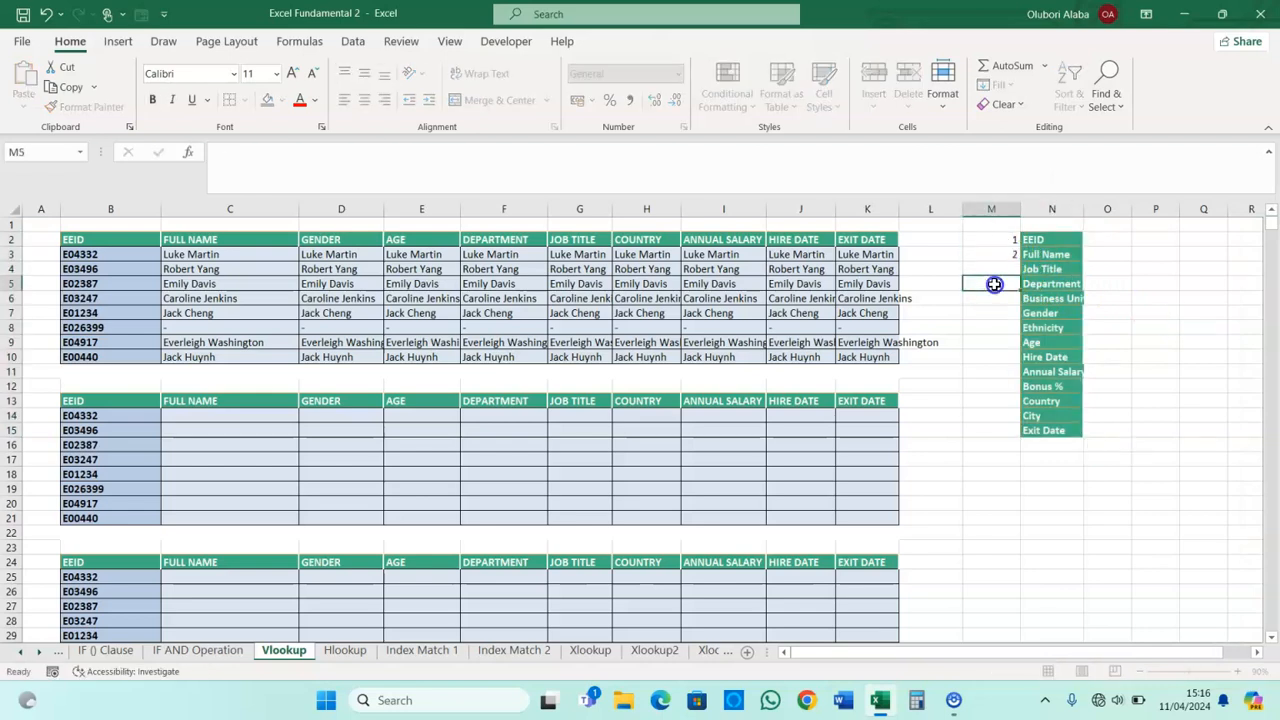
{"action": "left_click", "coordinate": [996, 242]}
{"action": "left_click_drag", "start_coordinate": [996, 242], "coordinate": [1023, 432]}
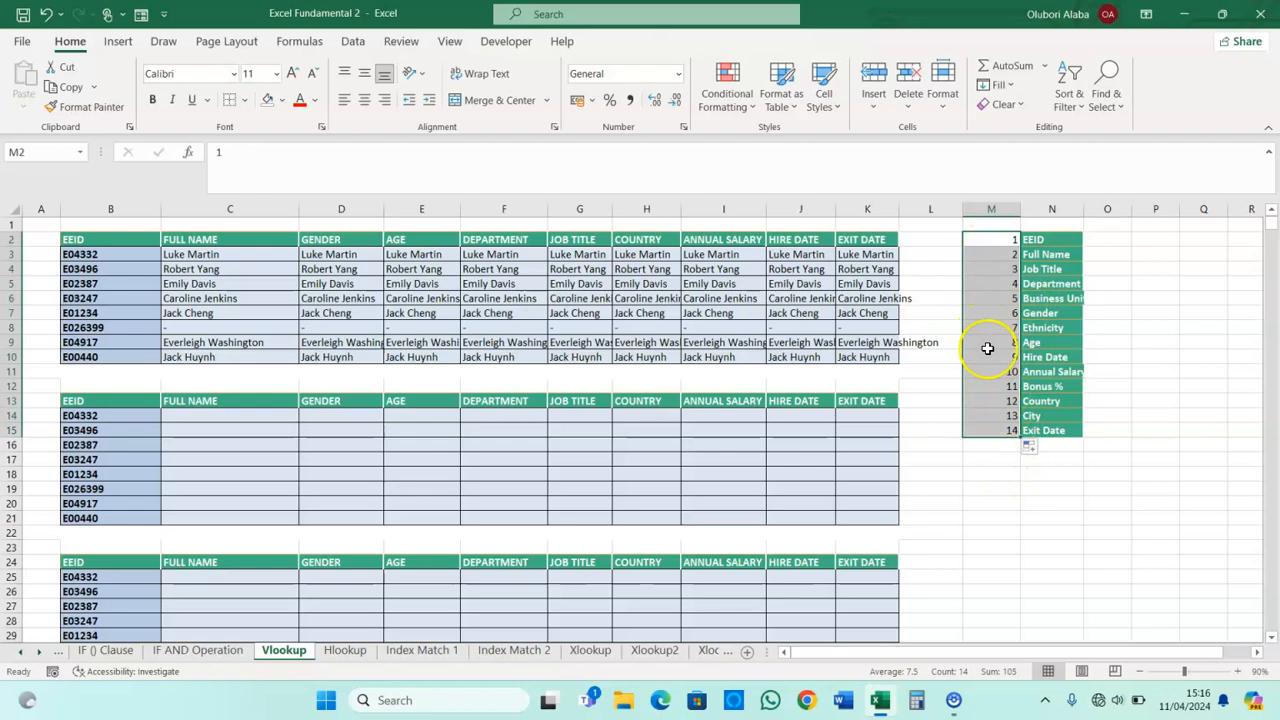
- Set the column index in the Gender formula in D3 to 6, matching Gender in the numbered header list
{"action": "left_click", "coordinate": [1005, 401]}
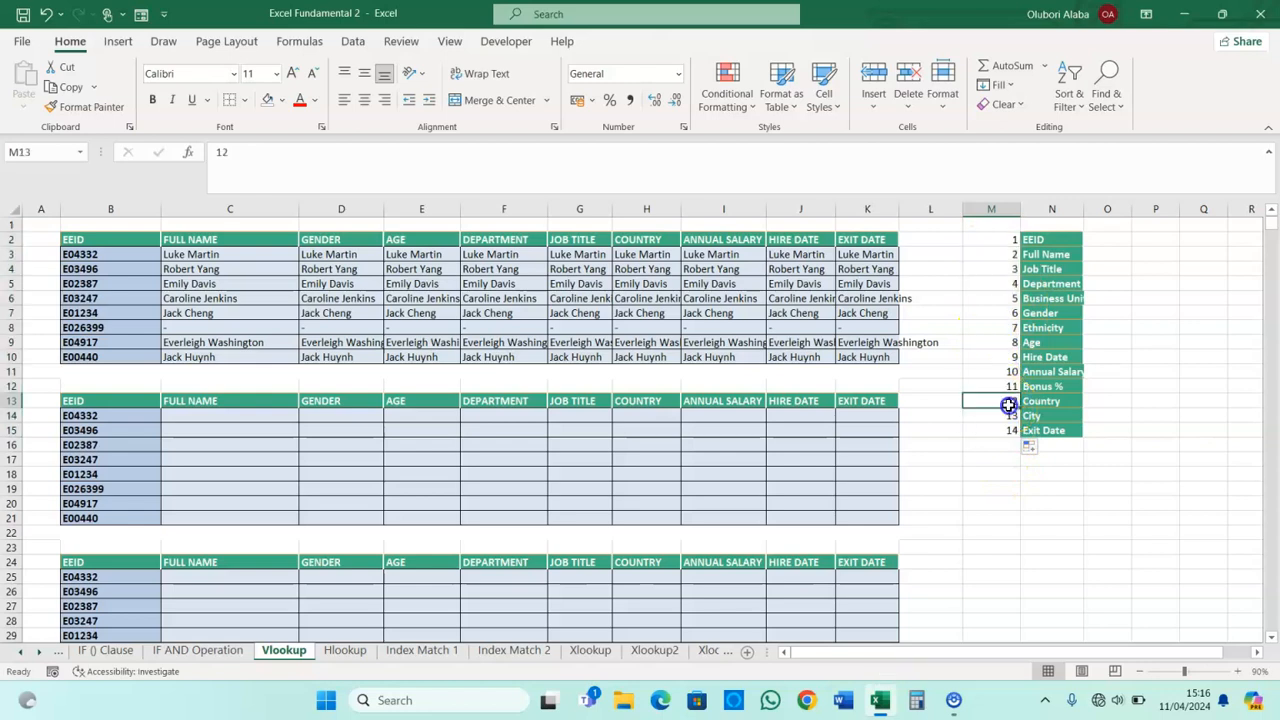
{"action": "left_click", "coordinate": [324, 253]}
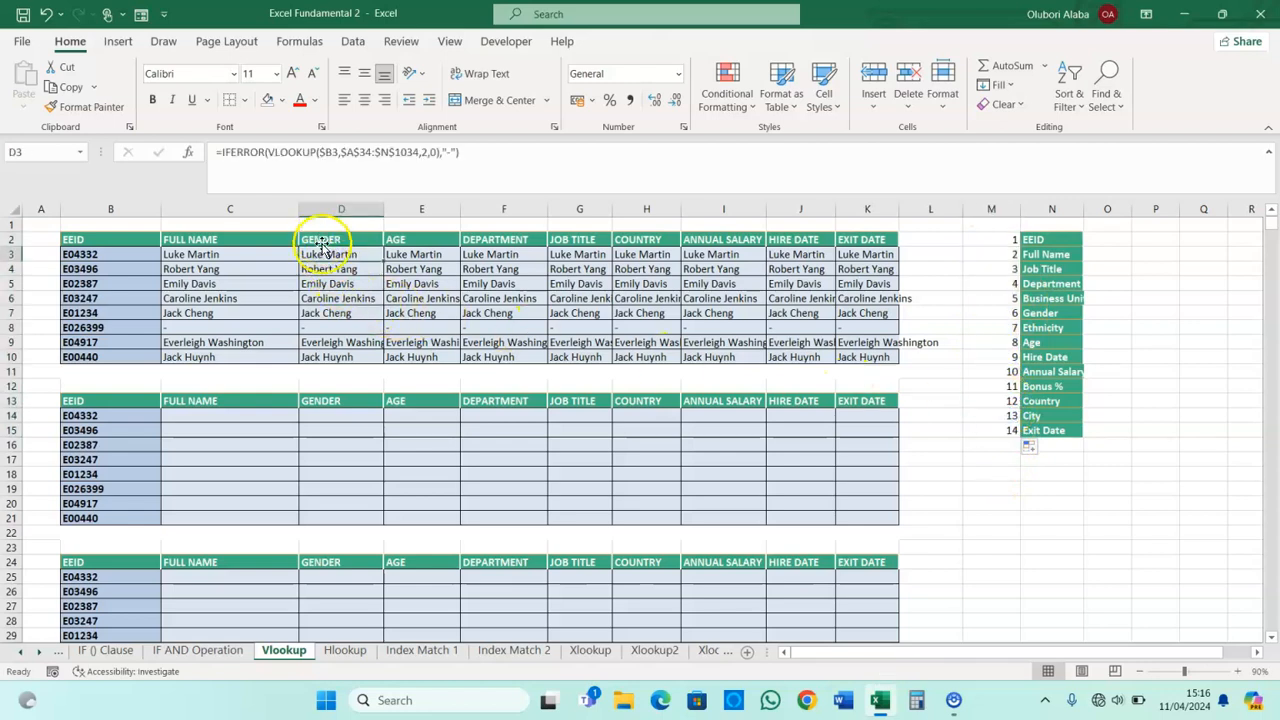
{"action": "left_click", "coordinate": [1043, 315]}
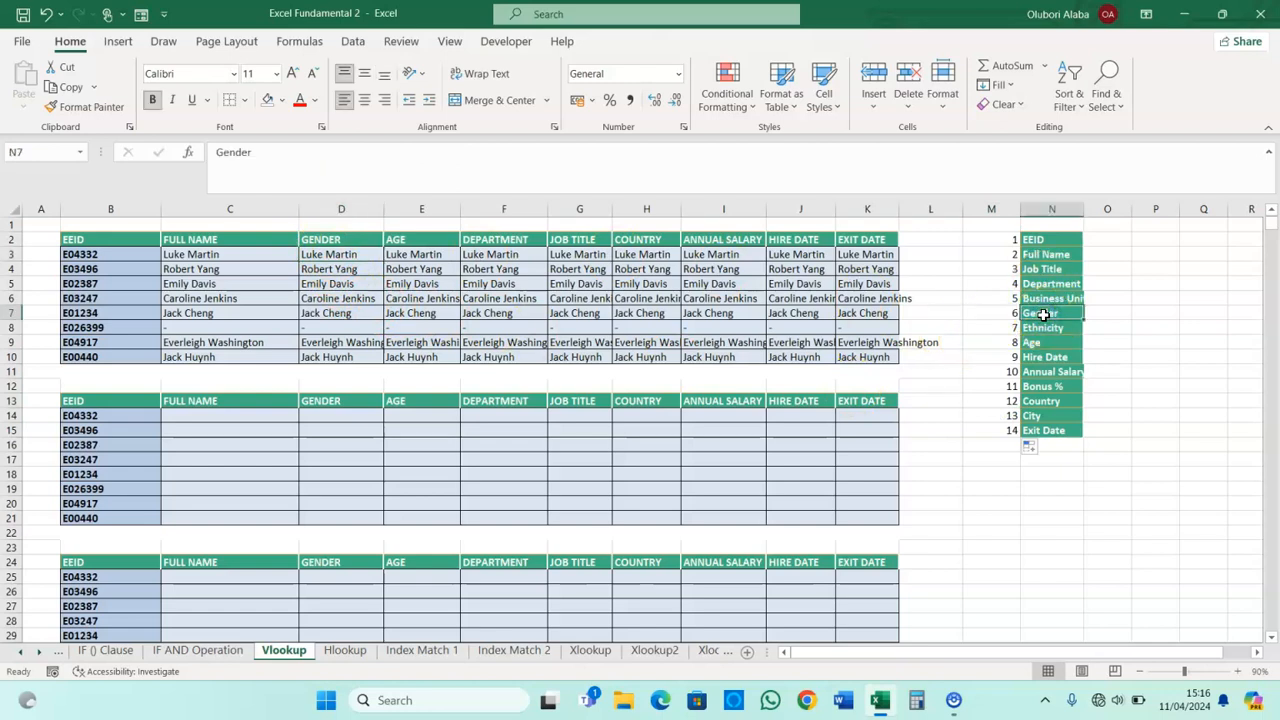
{"action": "left_click", "coordinate": [326, 254]}
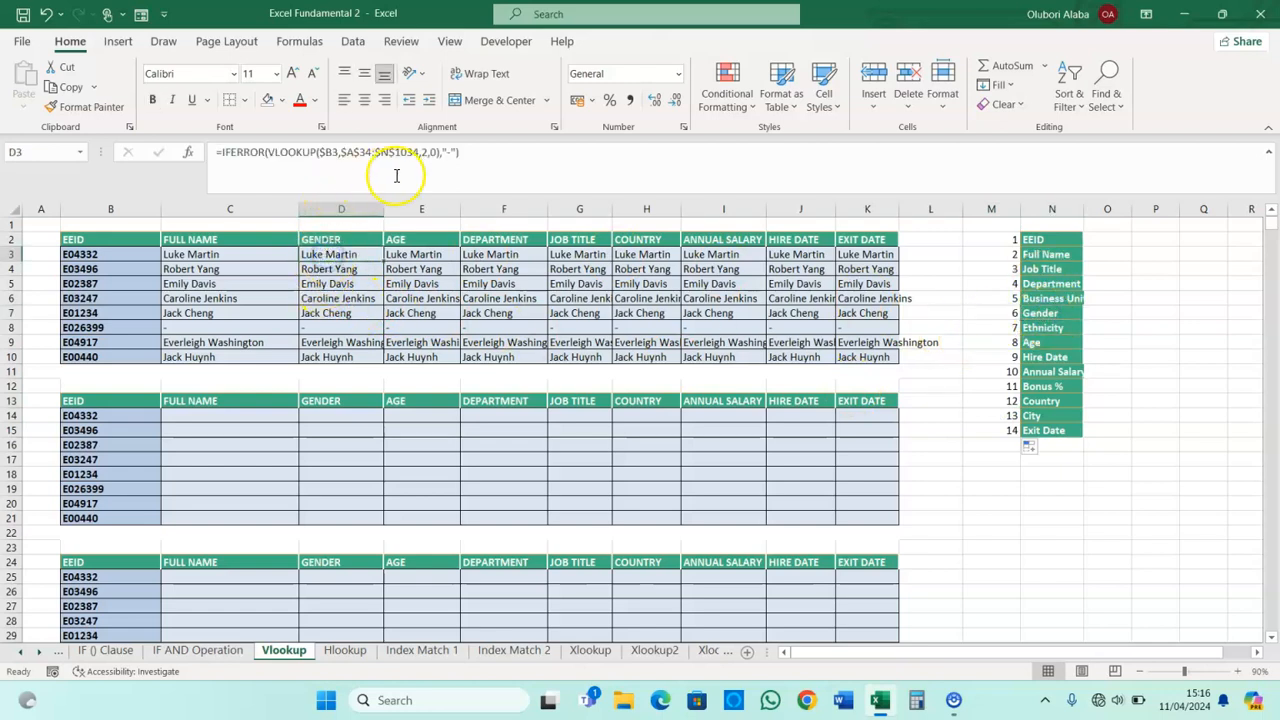
{"action": "left_click", "coordinate": [426, 153]}
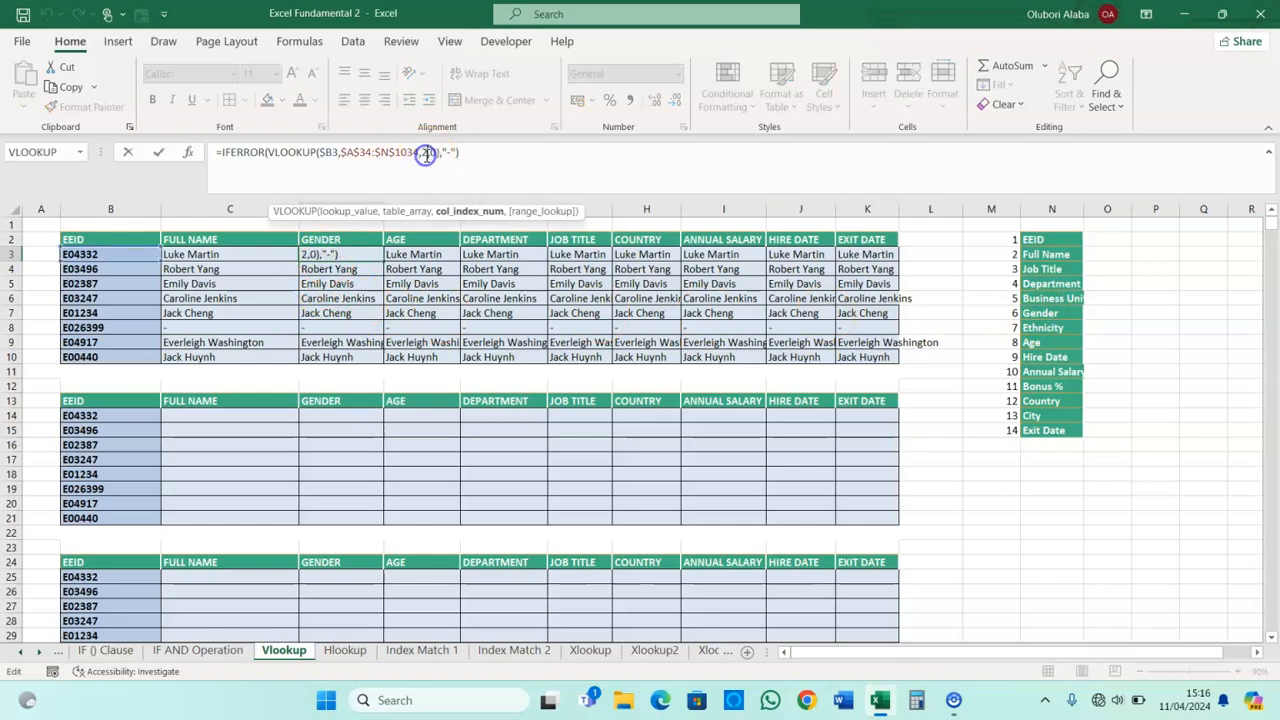
{"action": "type", "text": "6"}
{"action": "key", "text": "Return"}
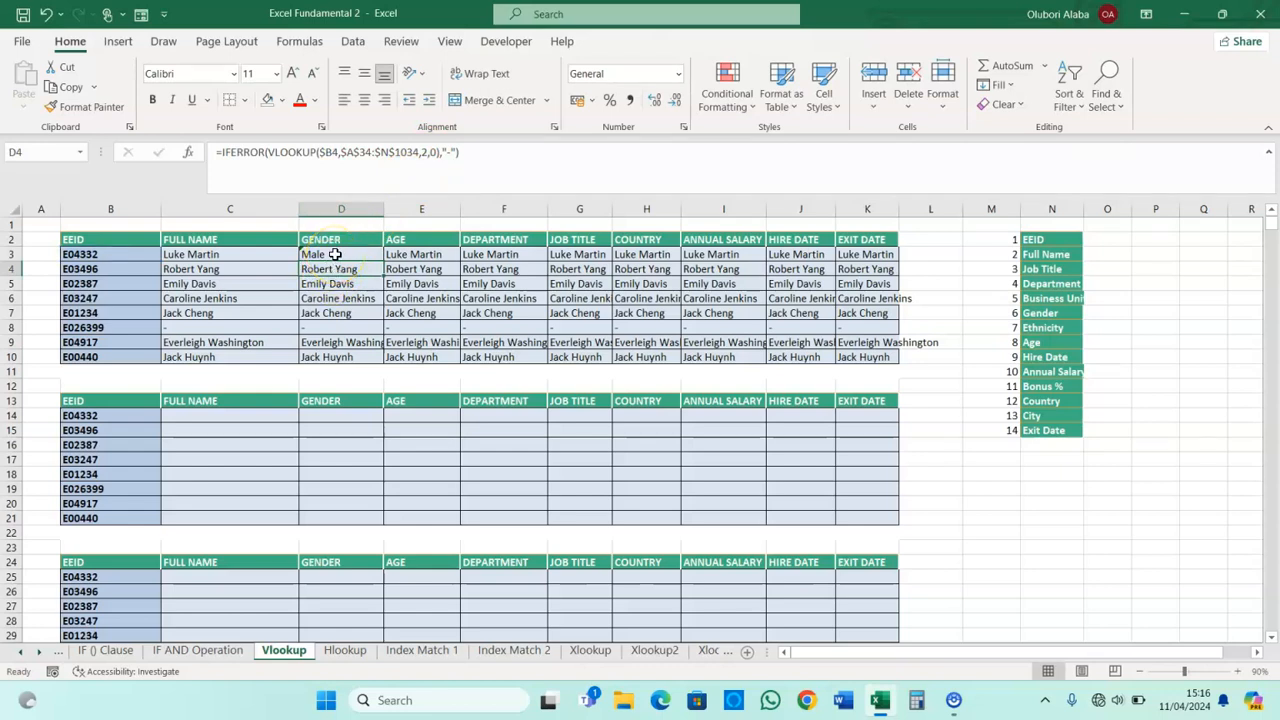
- Set the column index in the Age formula in E3 to 8, matching Age in the numbered header list
{"action": "left_click", "coordinate": [390, 255]}
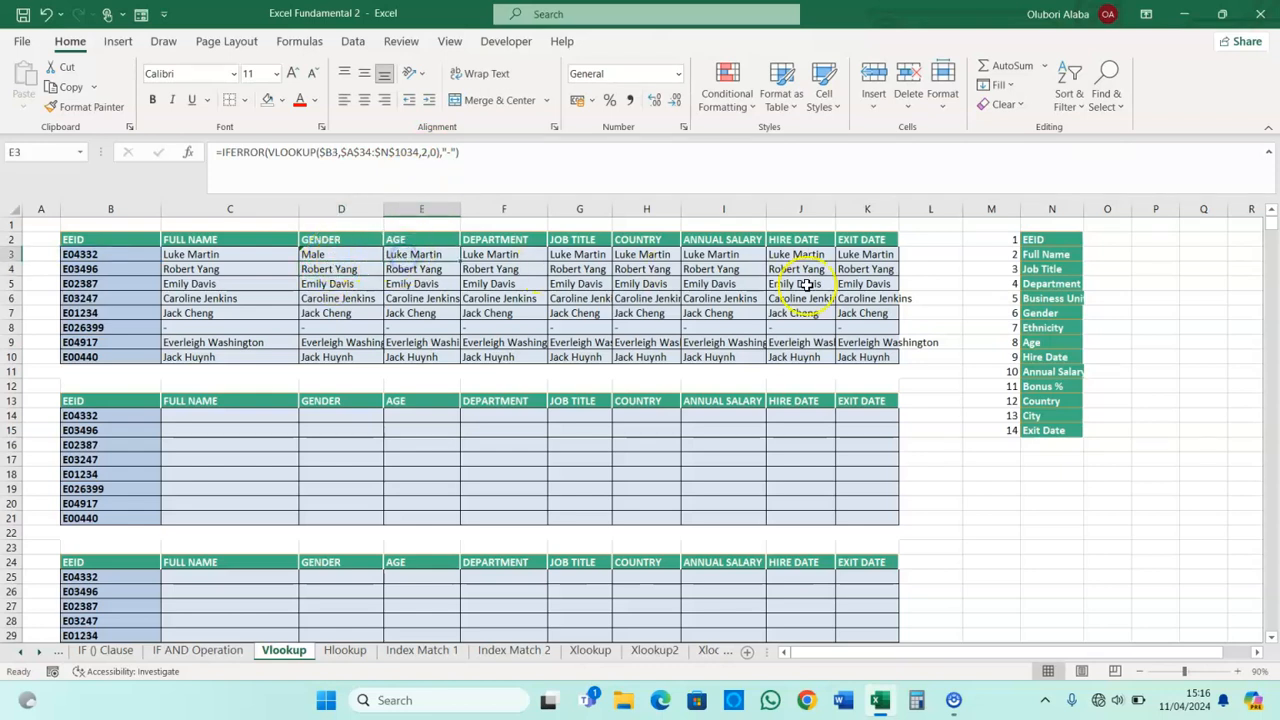
{"action": "left_click", "coordinate": [1035, 342]}
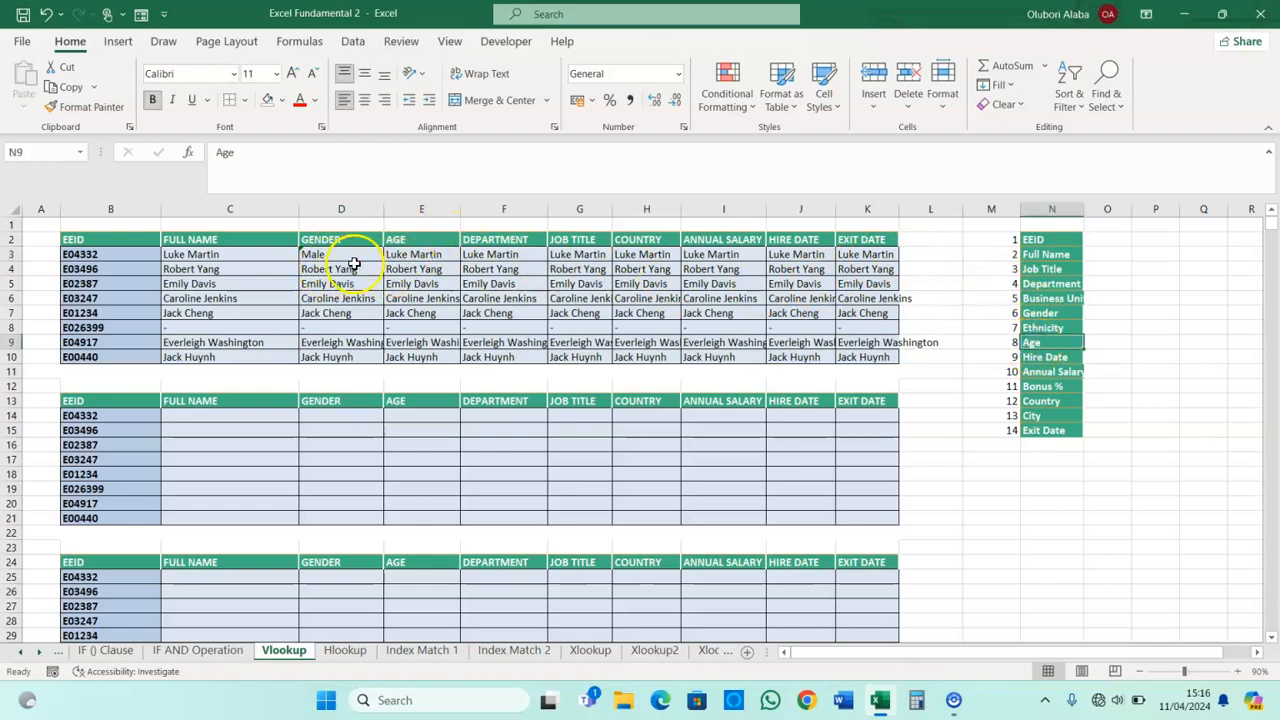
{"action": "left_click", "coordinate": [408, 254]}
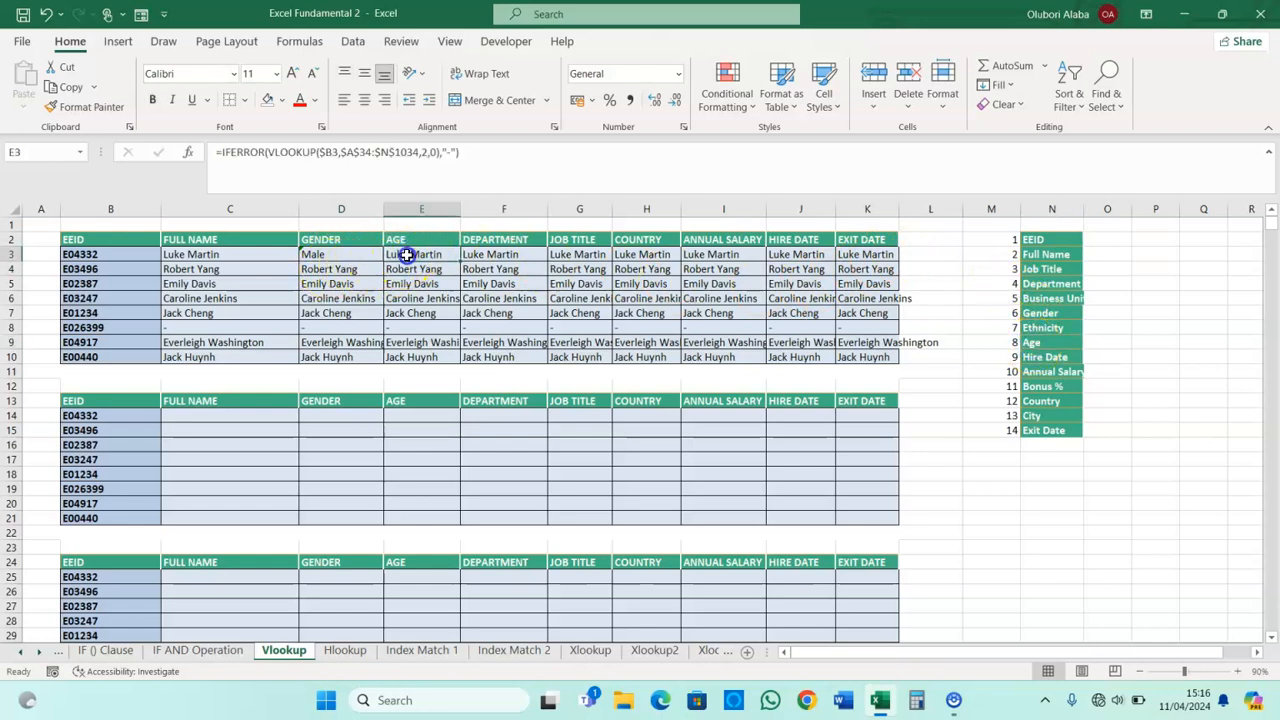
{"action": "left_click", "coordinate": [429, 152]}
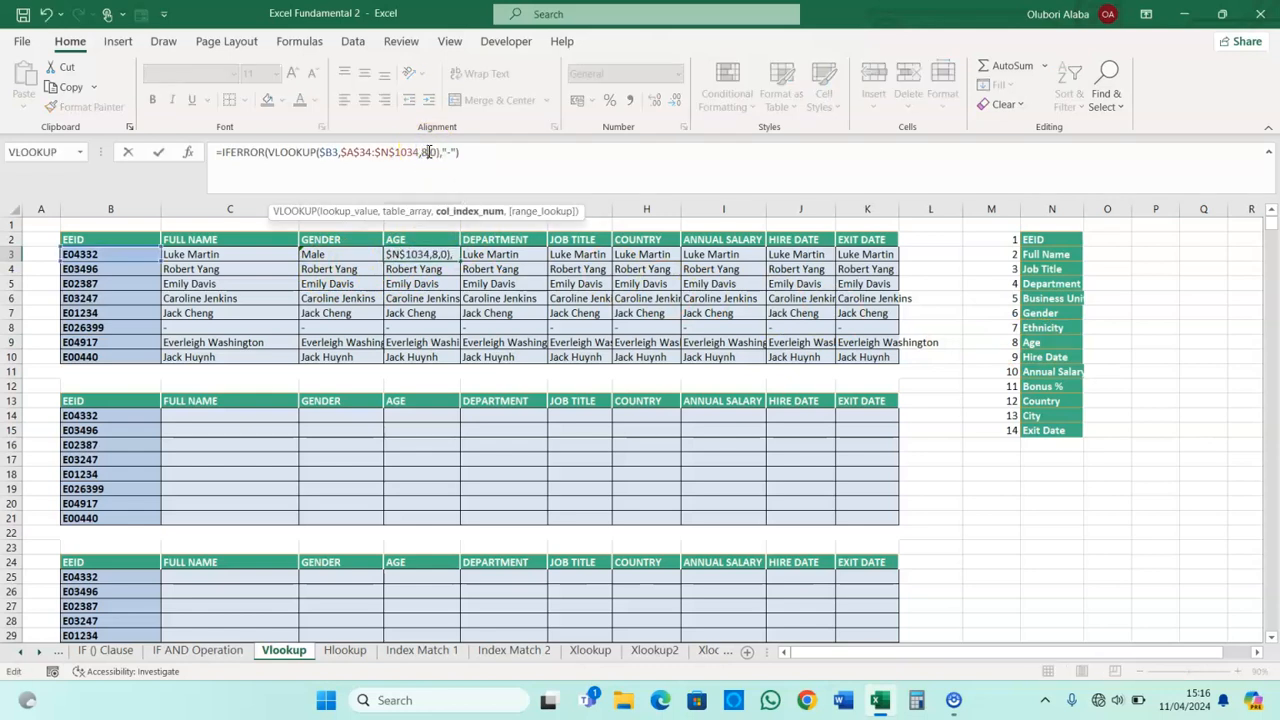
{"action": "key", "text": "Return"}
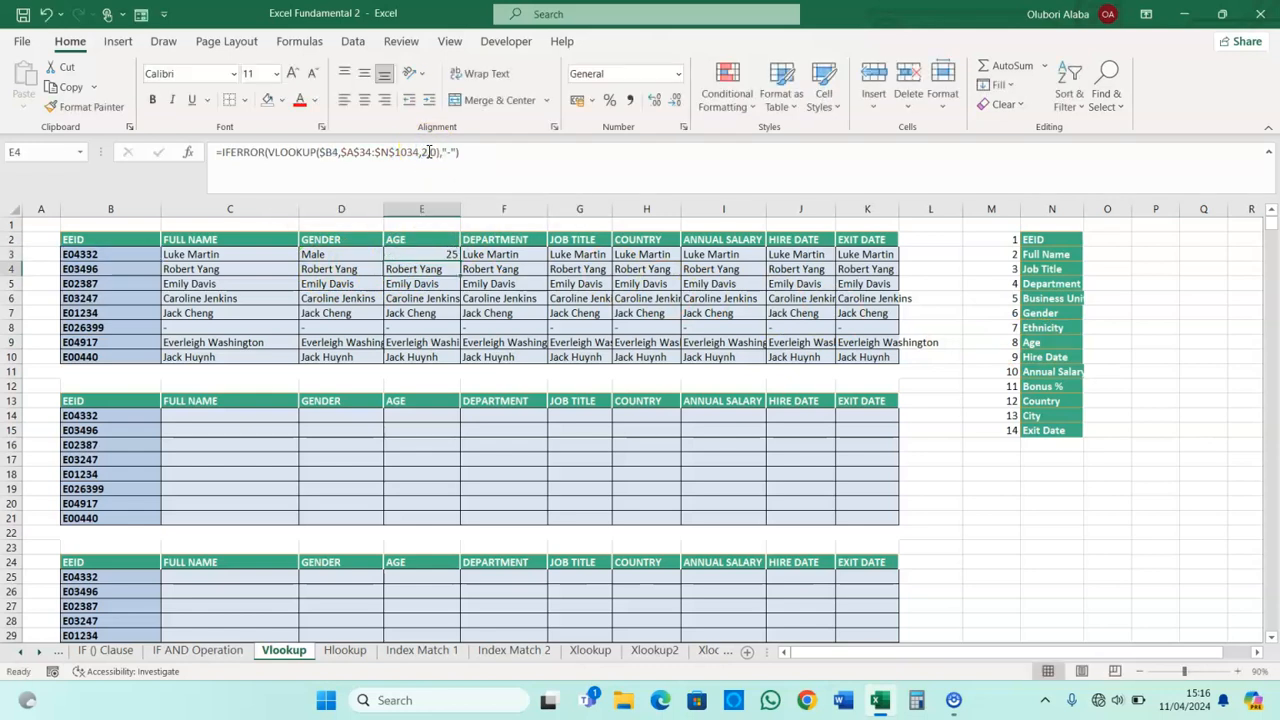
- Set the column index in the Department formula in F3 to 4, matching Department in the numbered header list
{"action": "left_click", "coordinate": [1048, 283]}
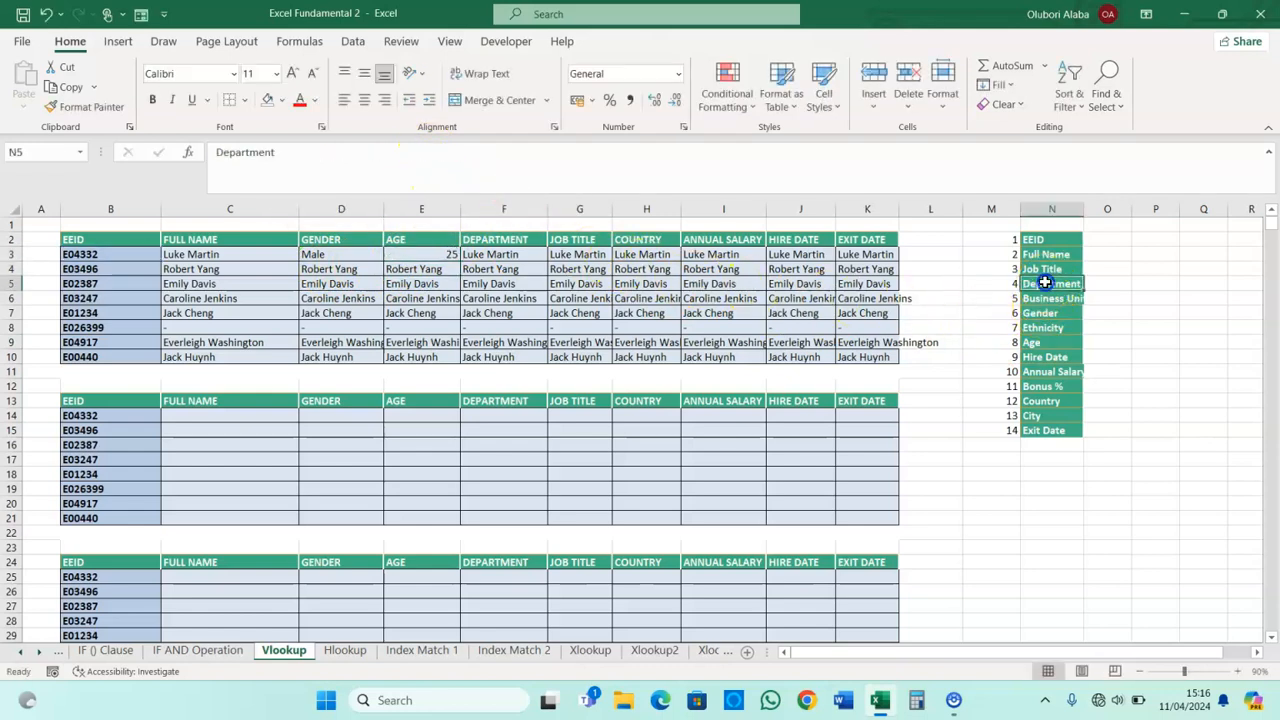
{"action": "left_click", "coordinate": [498, 257]}
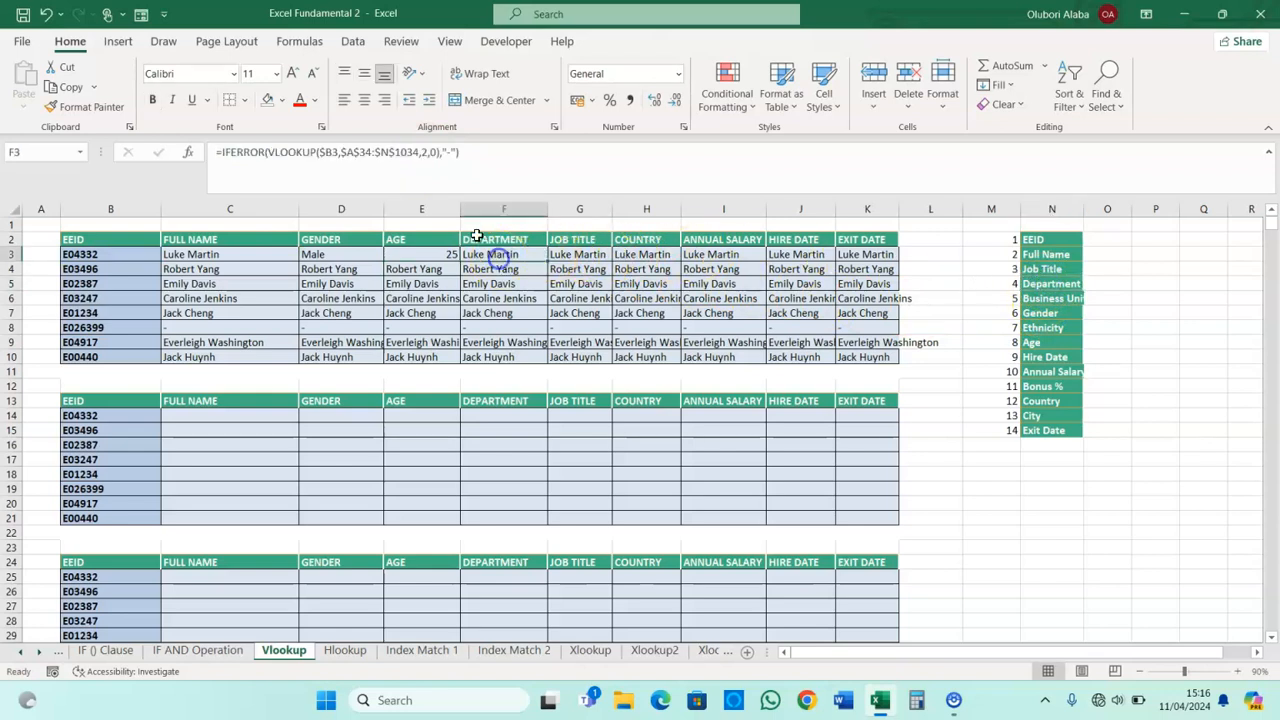
{"action": "left_click", "coordinate": [427, 152]}
{"action": "key", "text": "BackSpace"}
{"action": "type", "text": "2"}
{"action": "key", "text": "Return"}
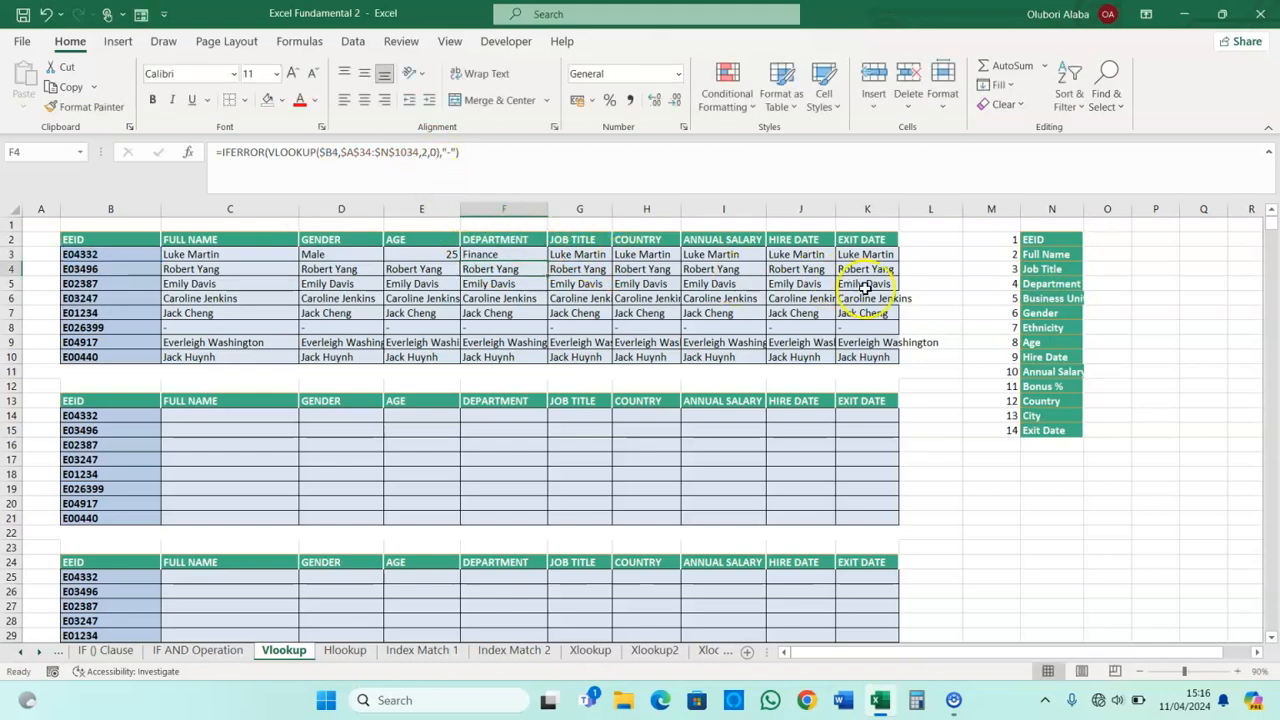
- Set the column index in the Job Title formula in G3 to 3, matching Job Title in the numbered header list
{"action": "left_click", "coordinate": [578, 254]}
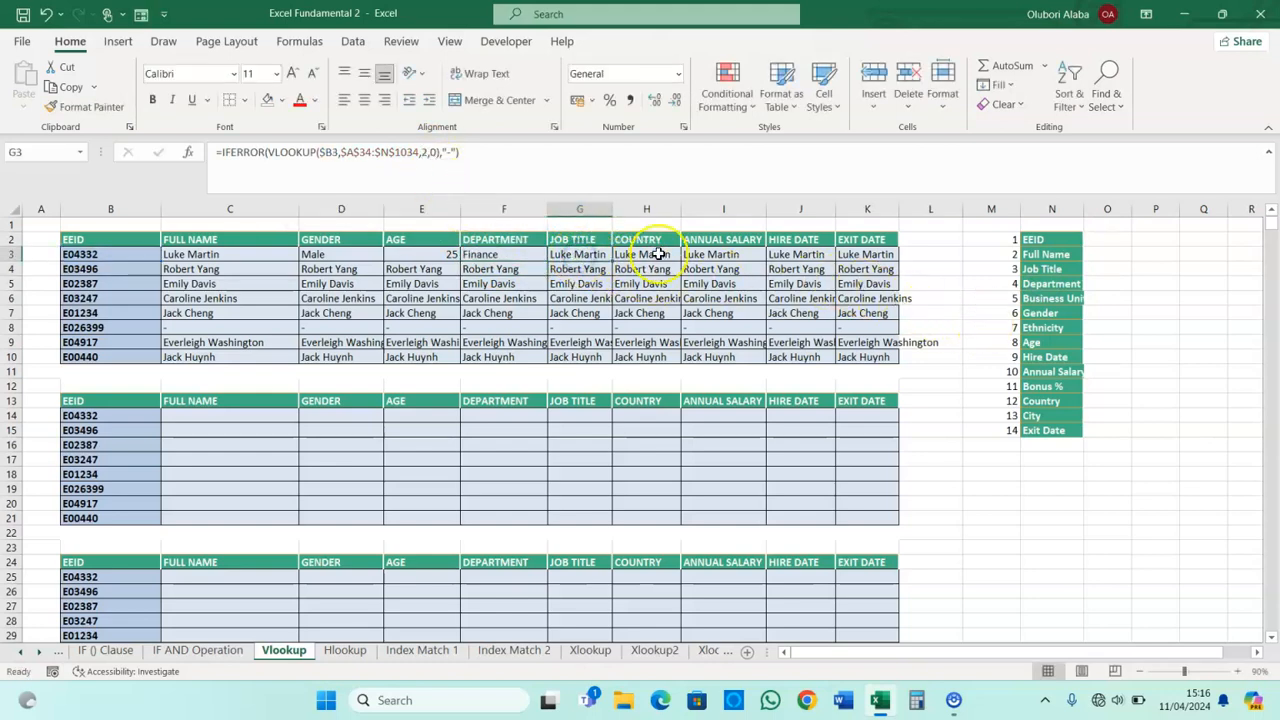
{"action": "left_click", "coordinate": [1028, 272]}
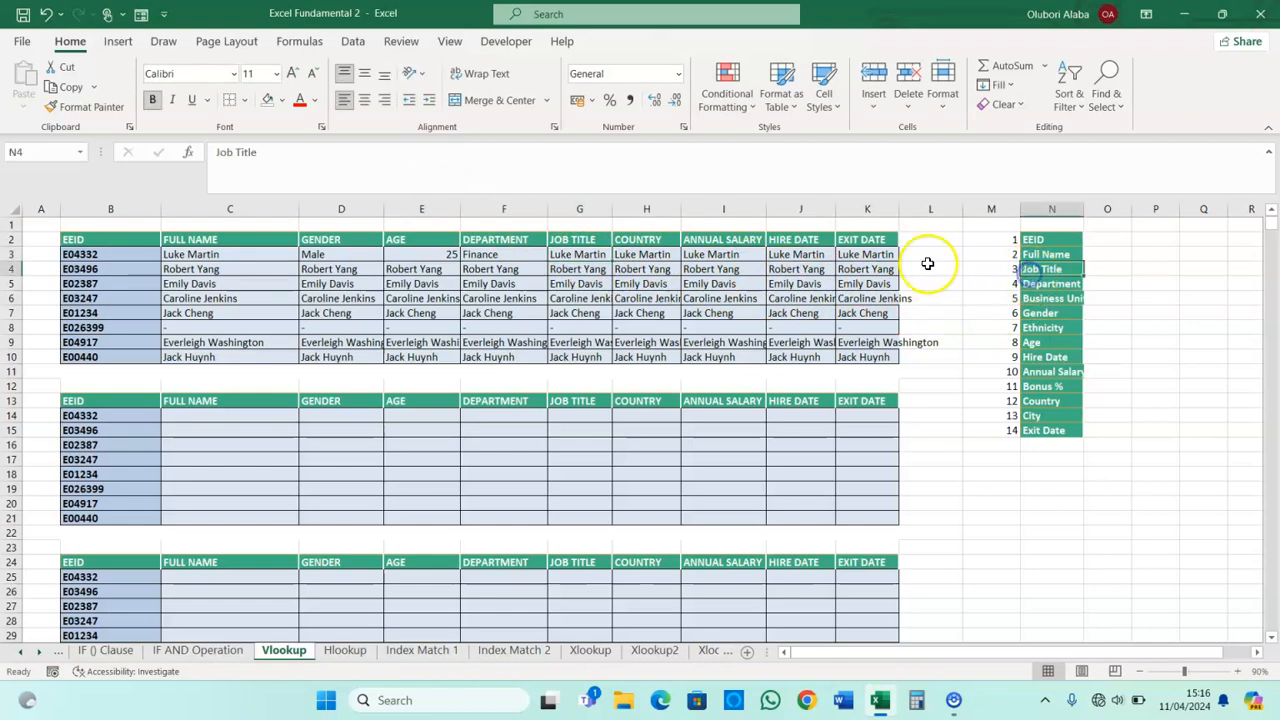
{"action": "left_click", "coordinate": [570, 256]}
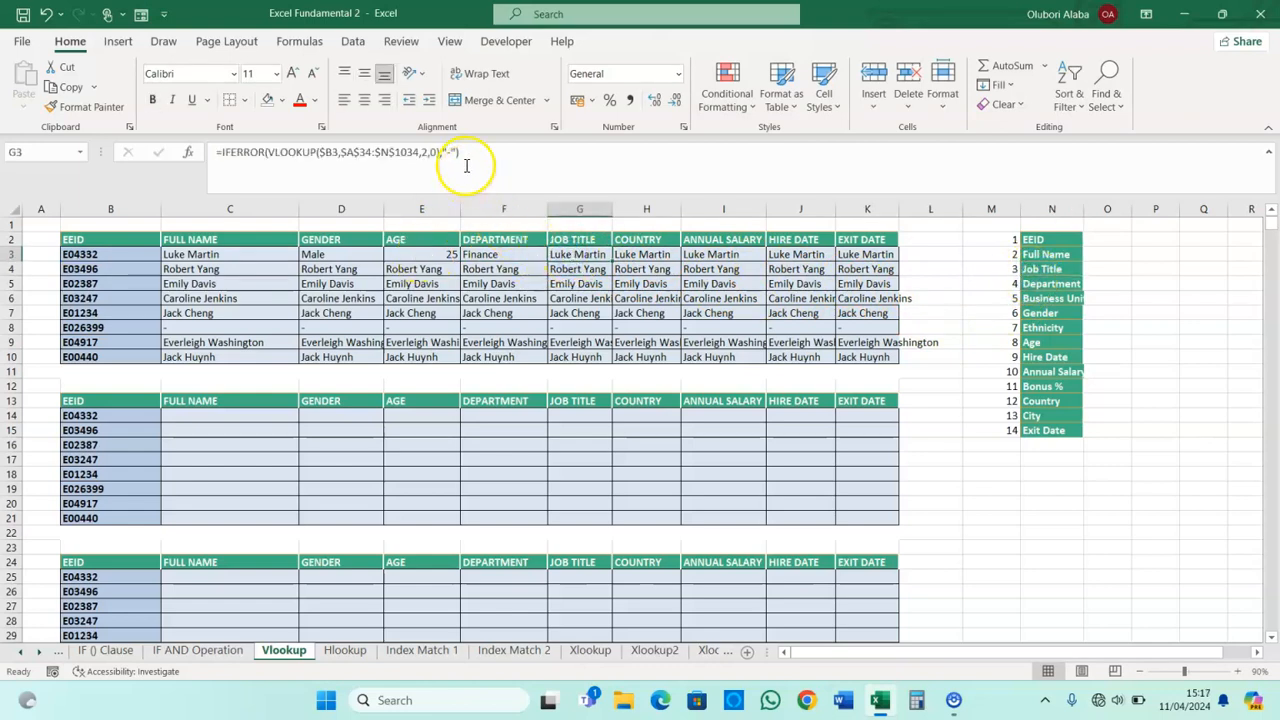
{"action": "left_click", "coordinate": [426, 152]}
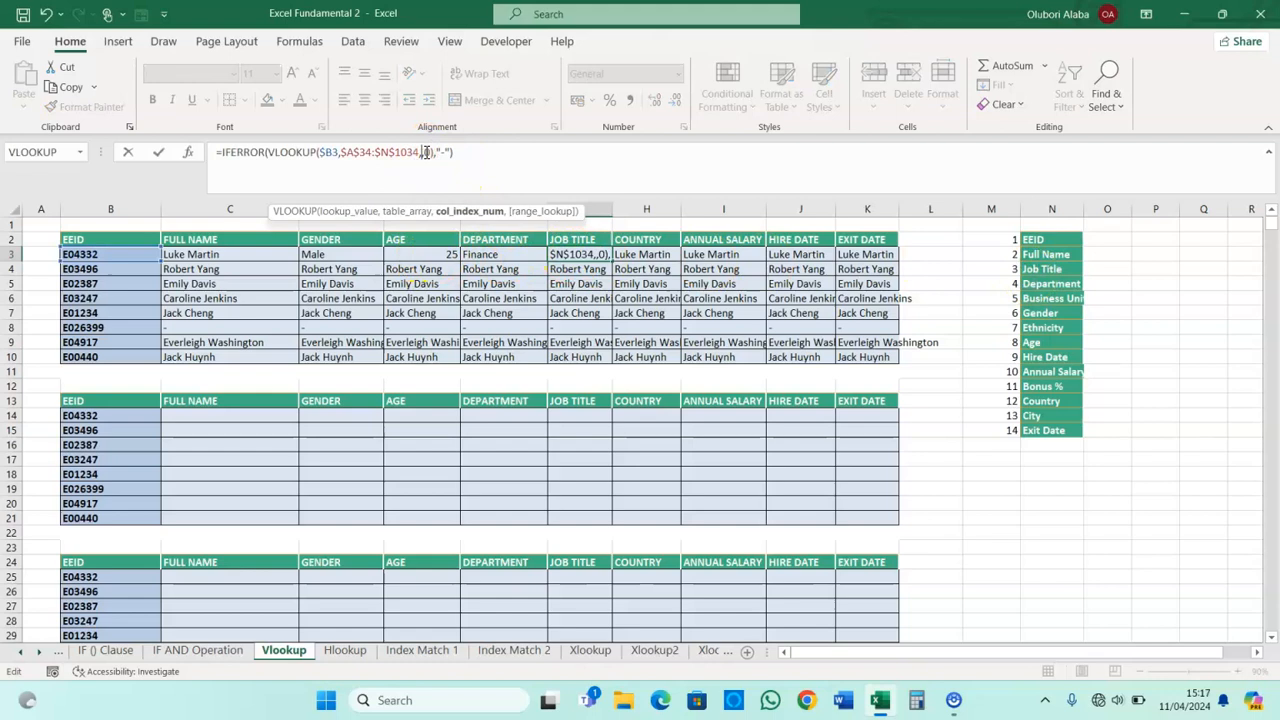
{"action": "key", "text": "Return"}
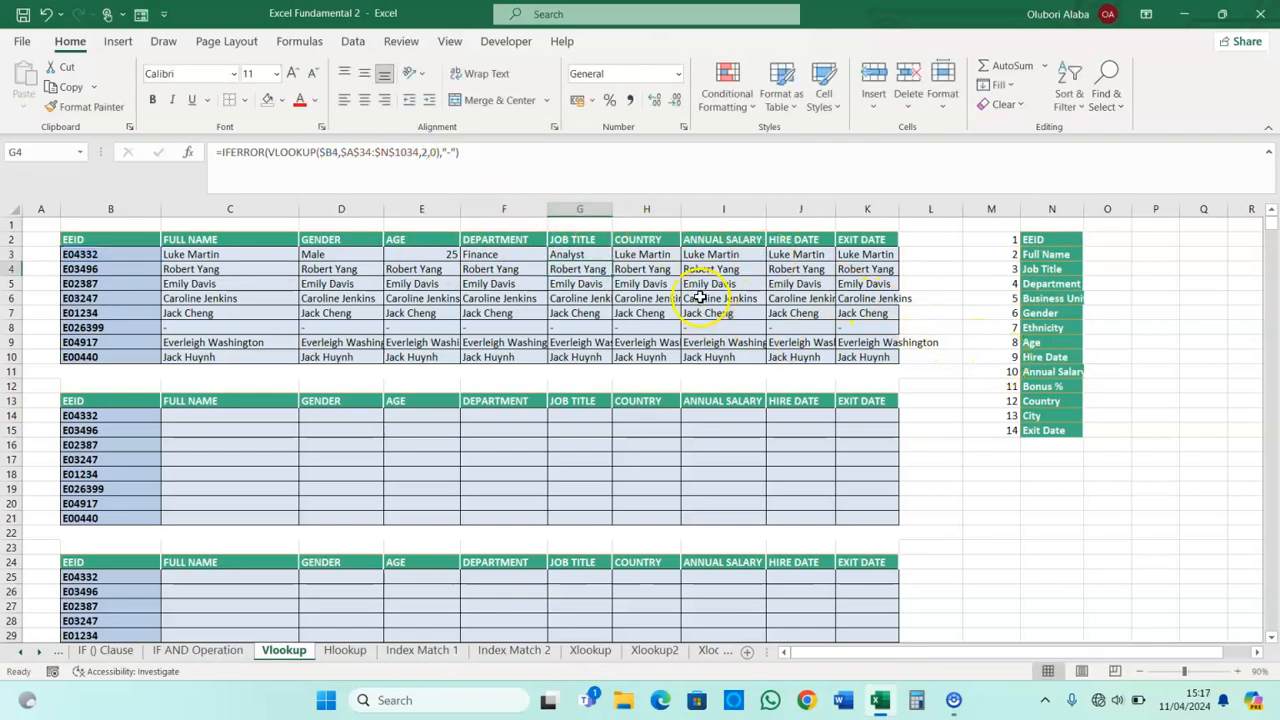
- Set the column index in the Country formula in H3 to 12, matching Country in the numbered header list
{"action": "left_click", "coordinate": [1028, 401]}
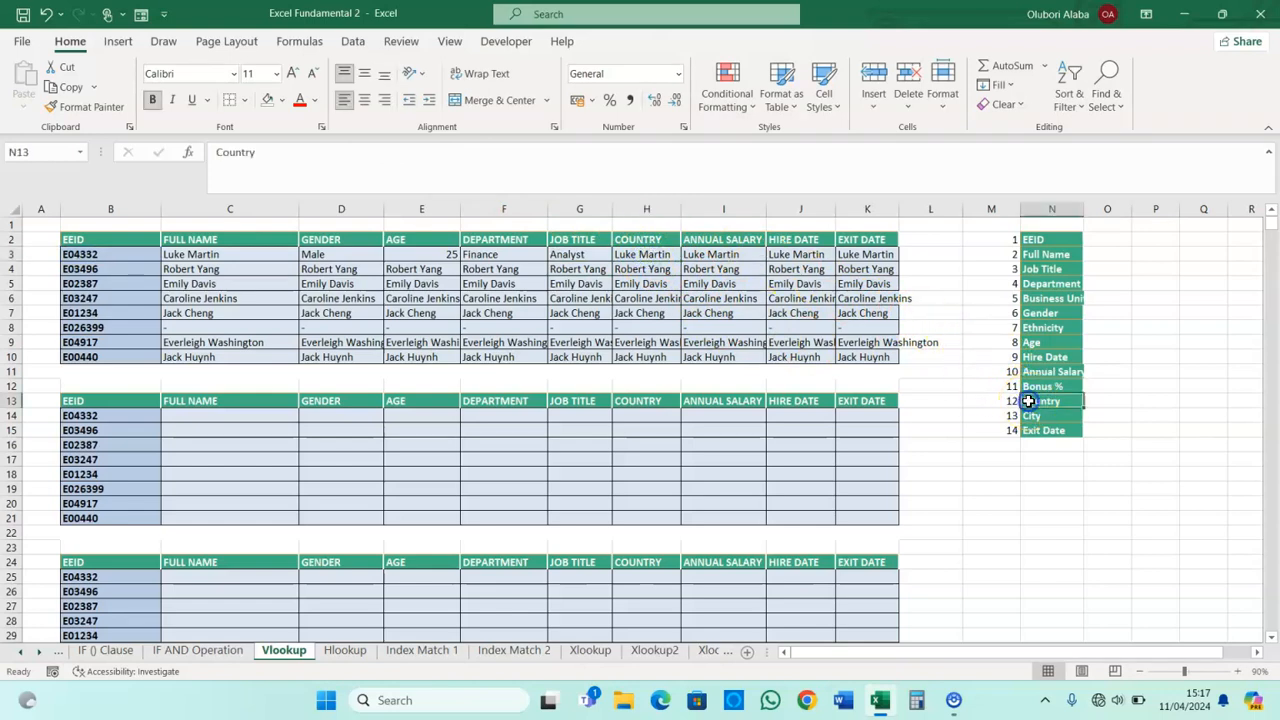
{"action": "left_click", "coordinate": [643, 254]}
{"action": "left_click", "coordinate": [425, 153]}
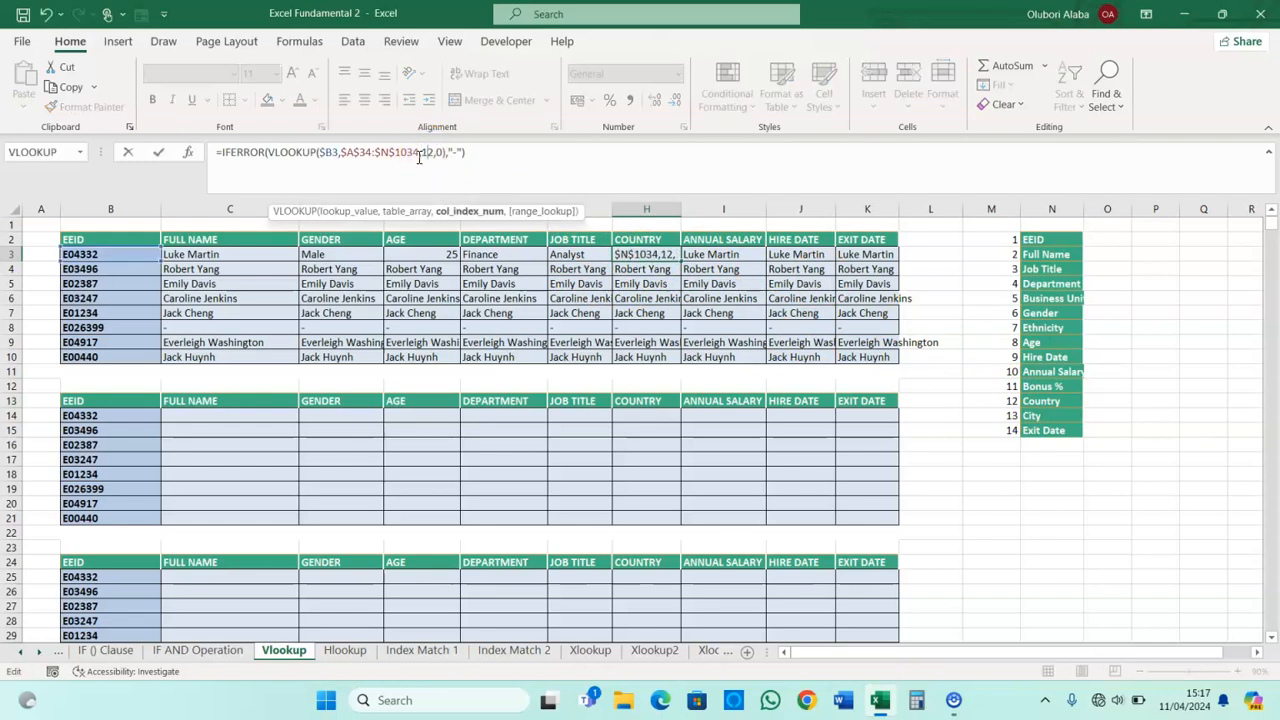
{"action": "type", "text": "1"}
{"action": "key", "text": "Return"}
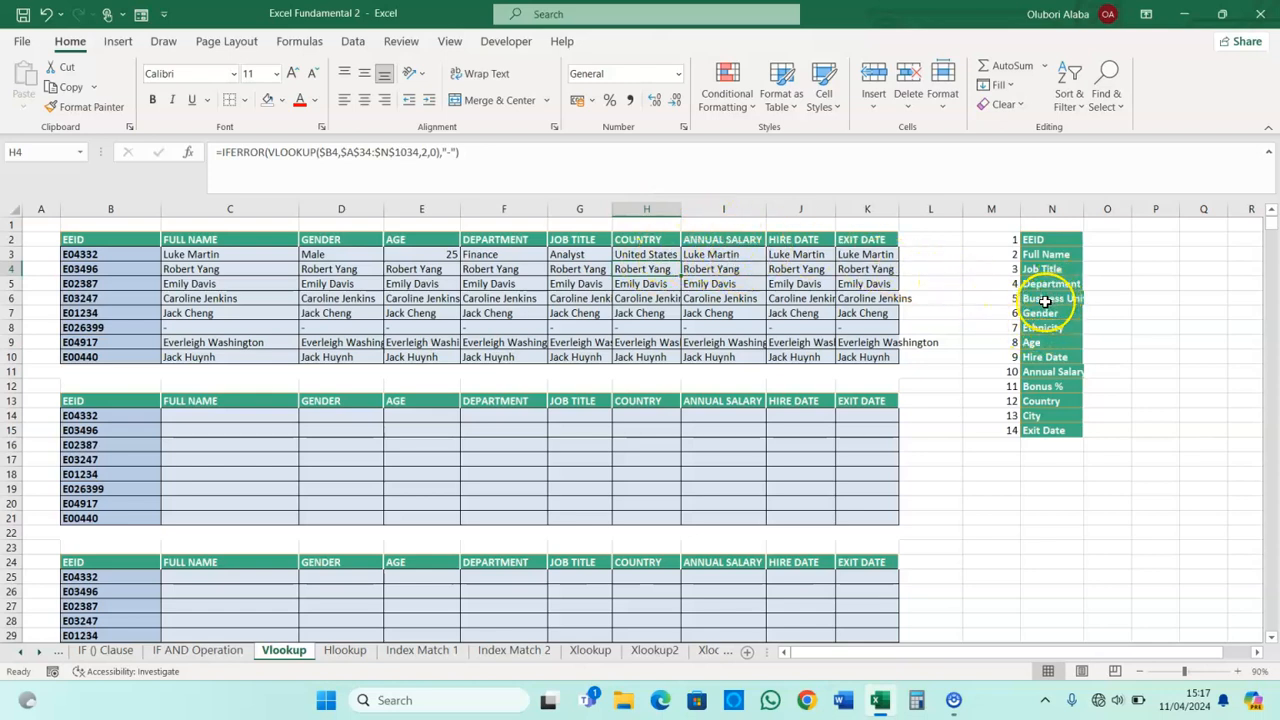
- Set the column index in the Annual Salary formula in I3 to 10, matching Annual Salary in the numbered header list
{"action": "left_click", "coordinate": [1055, 371]}
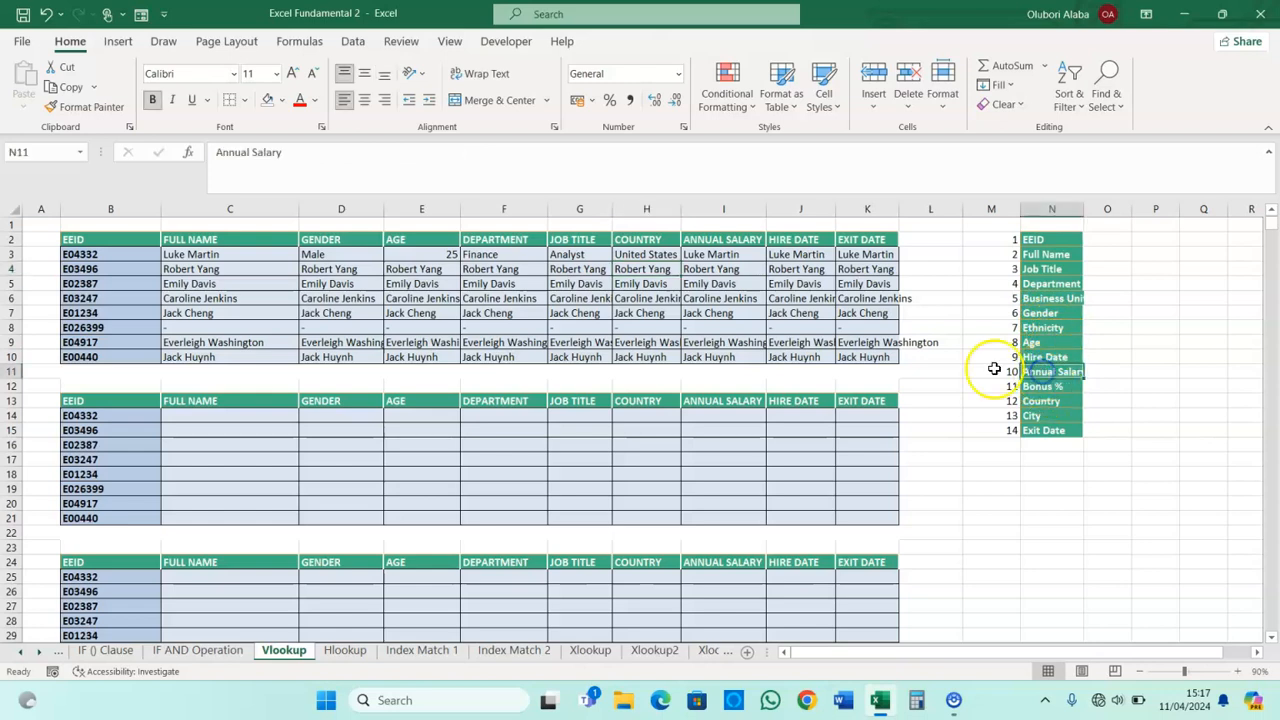
{"action": "left_click", "coordinate": [693, 254]}
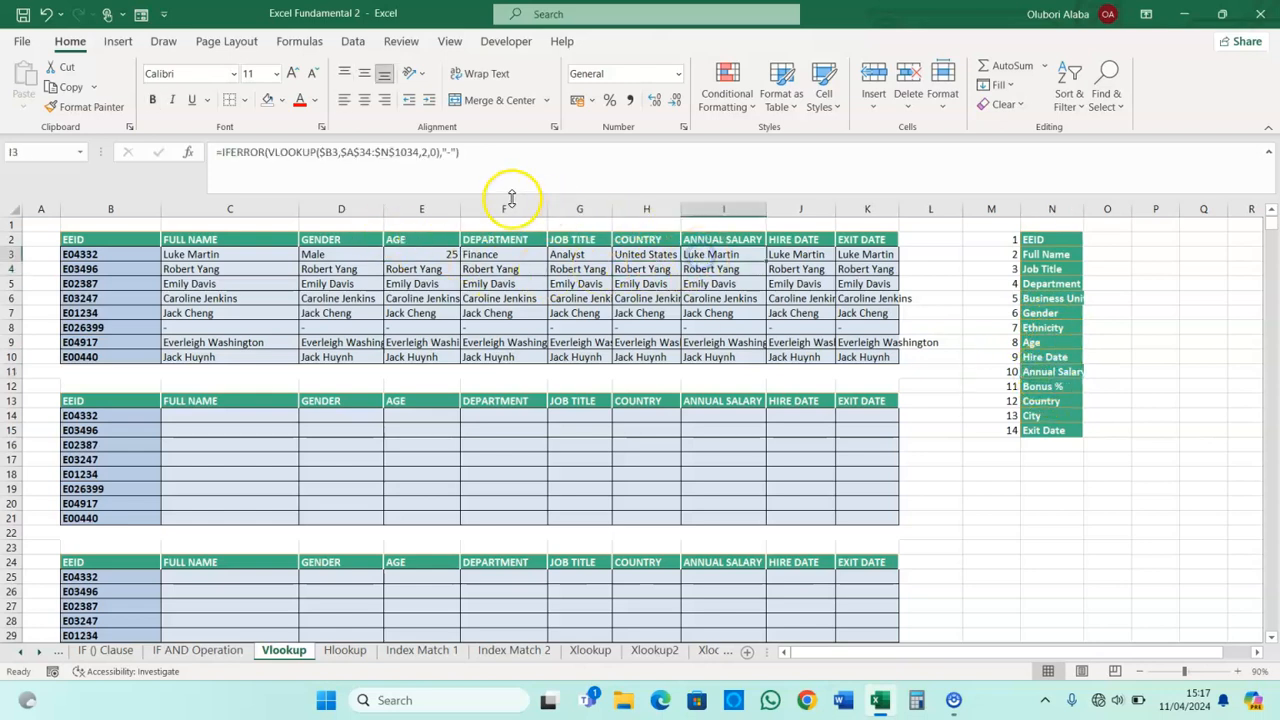
{"action": "left_click", "coordinate": [428, 153]}
{"action": "key", "text": "BackSpace"}
{"action": "type", "text": "10"}
{"action": "key", "text": "Return"}
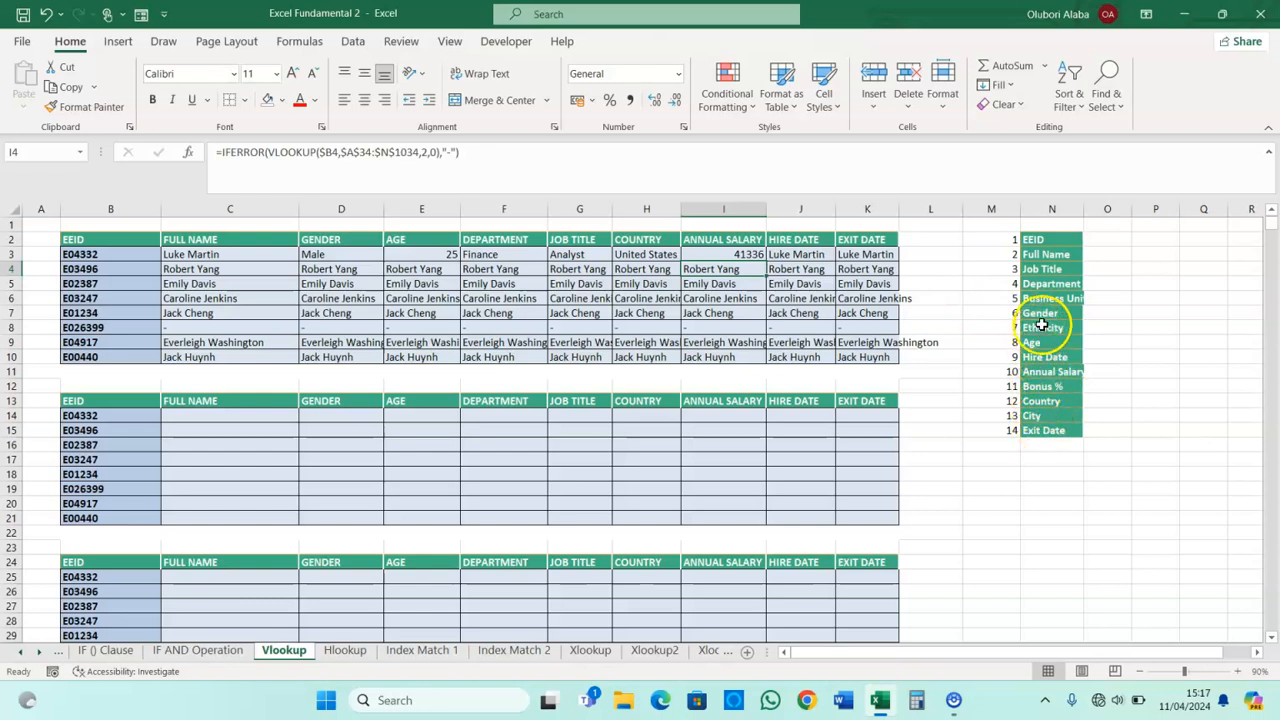
- Set the column index in the Hire Date formula in J3 to 10
{"action": "left_click", "coordinate": [1040, 356]}
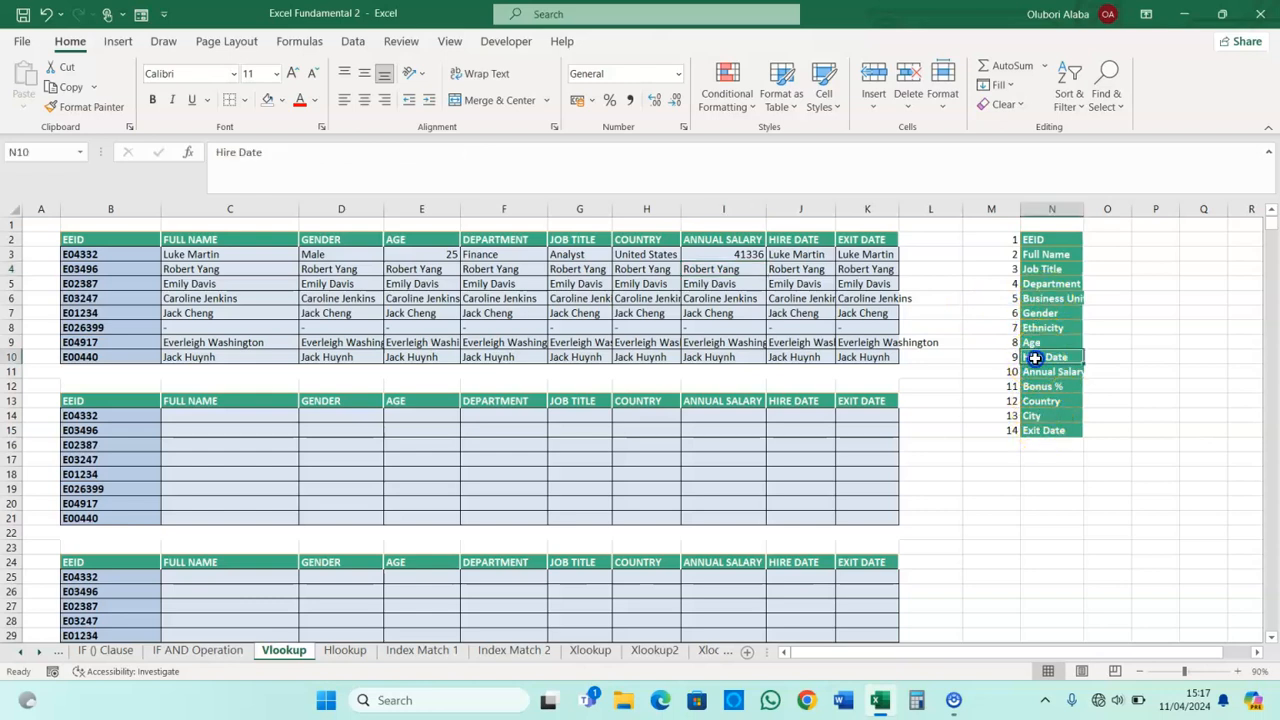
{"action": "left_click", "coordinate": [795, 254]}
{"action": "left_click", "coordinate": [428, 152]}
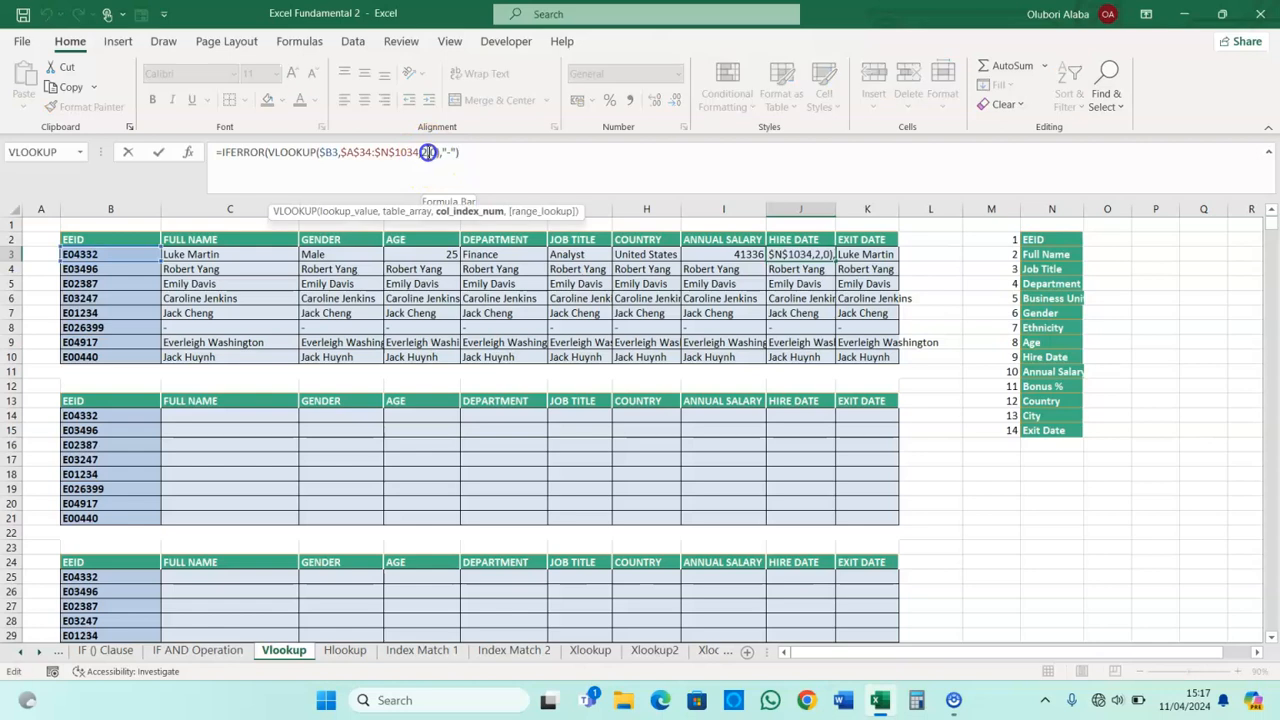
{"action": "key", "text": "BackSpace"}
{"action": "type", "text": "10"}
{"action": "key", "text": "Return"}
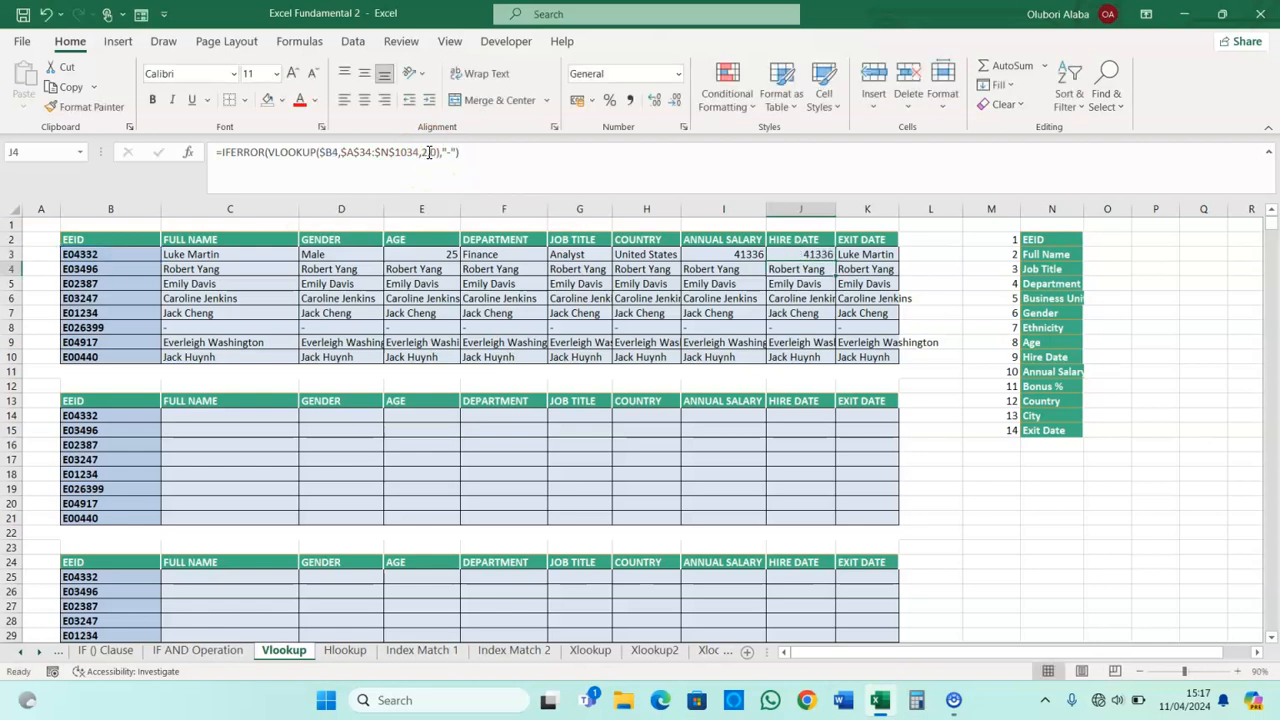
- Set the column index in the Exit Date formula in K3 to 14 and fill the formulas C3:K3 down to row 10
{"action": "left_click", "coordinate": [1045, 428]}
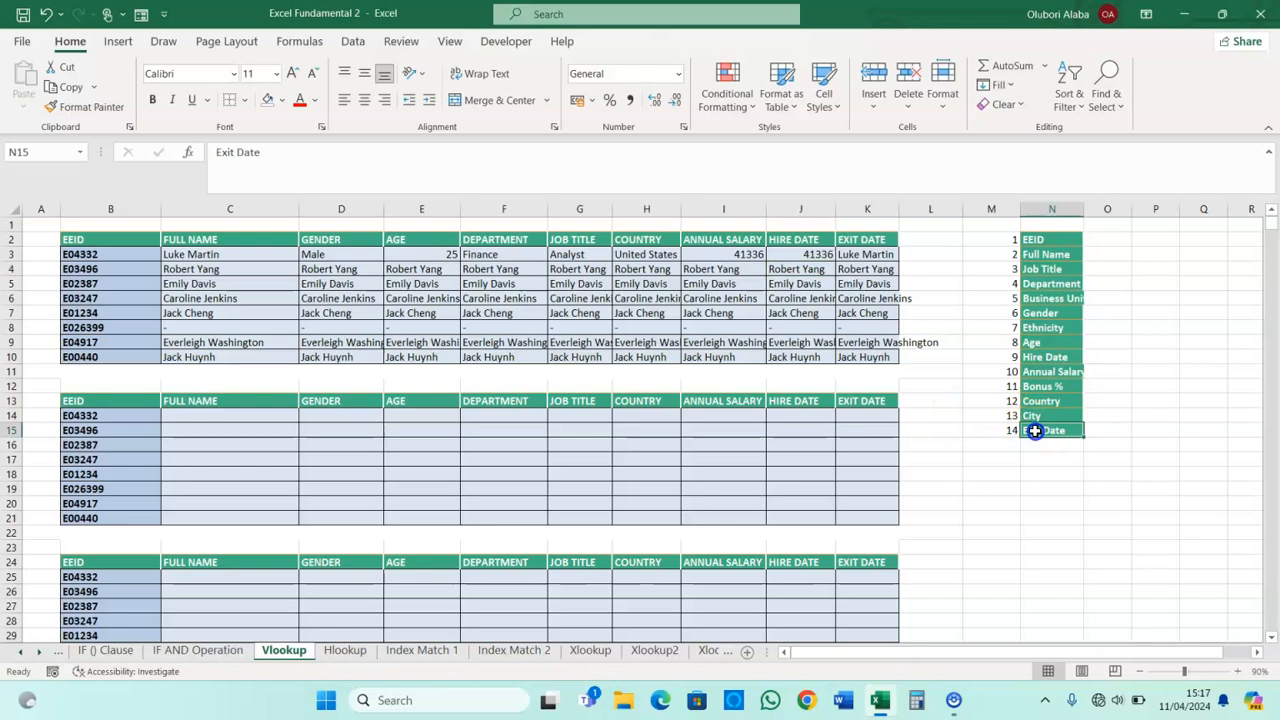
{"action": "left_click", "coordinate": [858, 256]}
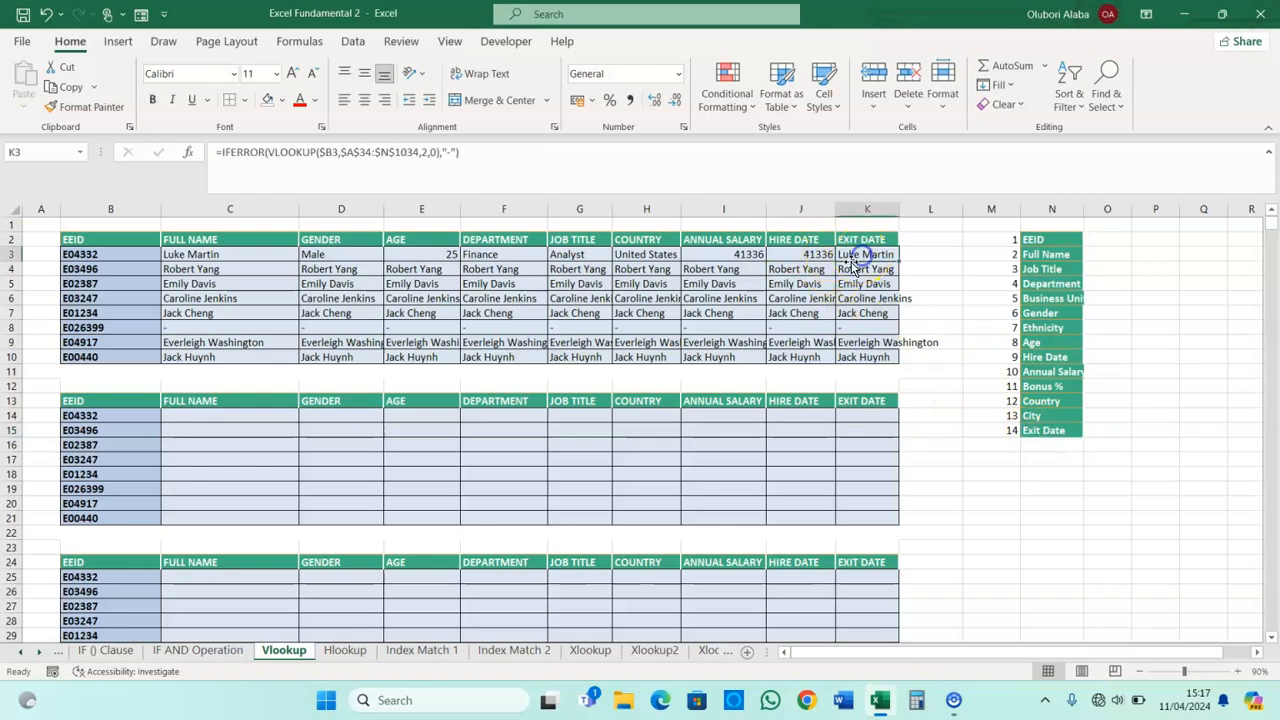
{"action": "left_click", "coordinate": [429, 152]}
{"action": "left_click", "coordinate": [429, 152]}
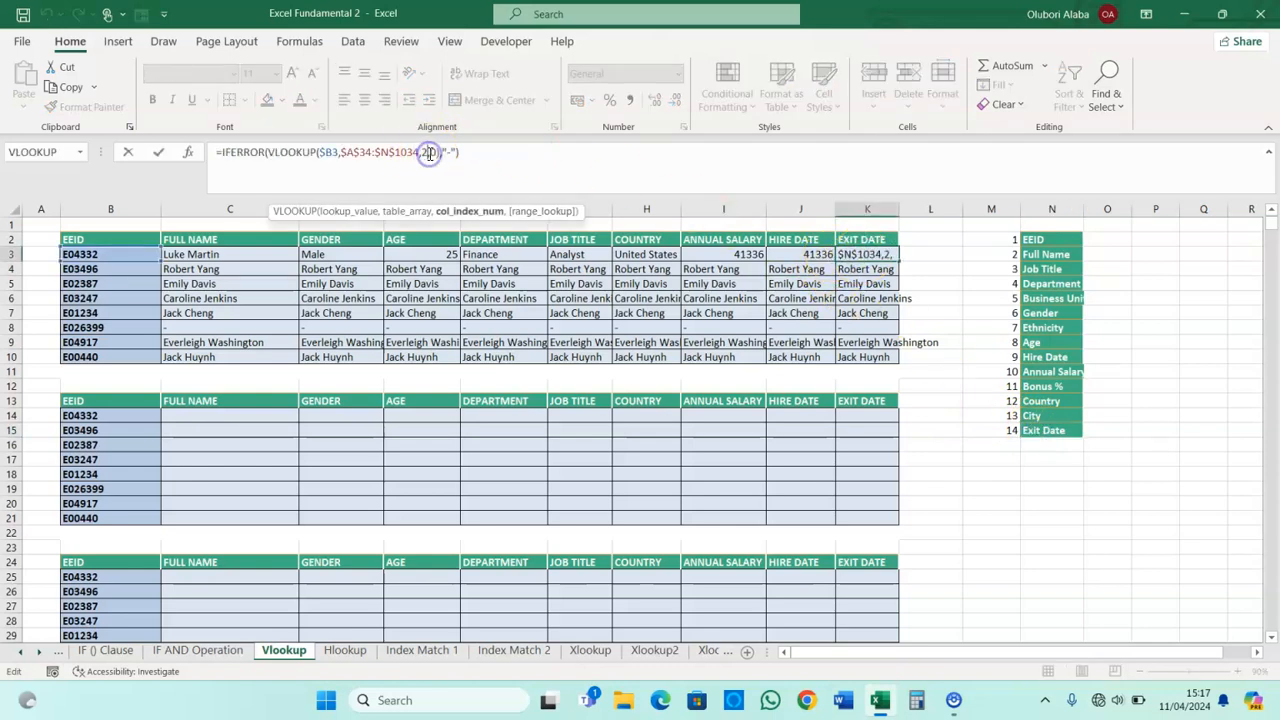
{"action": "type", "text": "1034"}
{"action": "key", "text": "Return"}
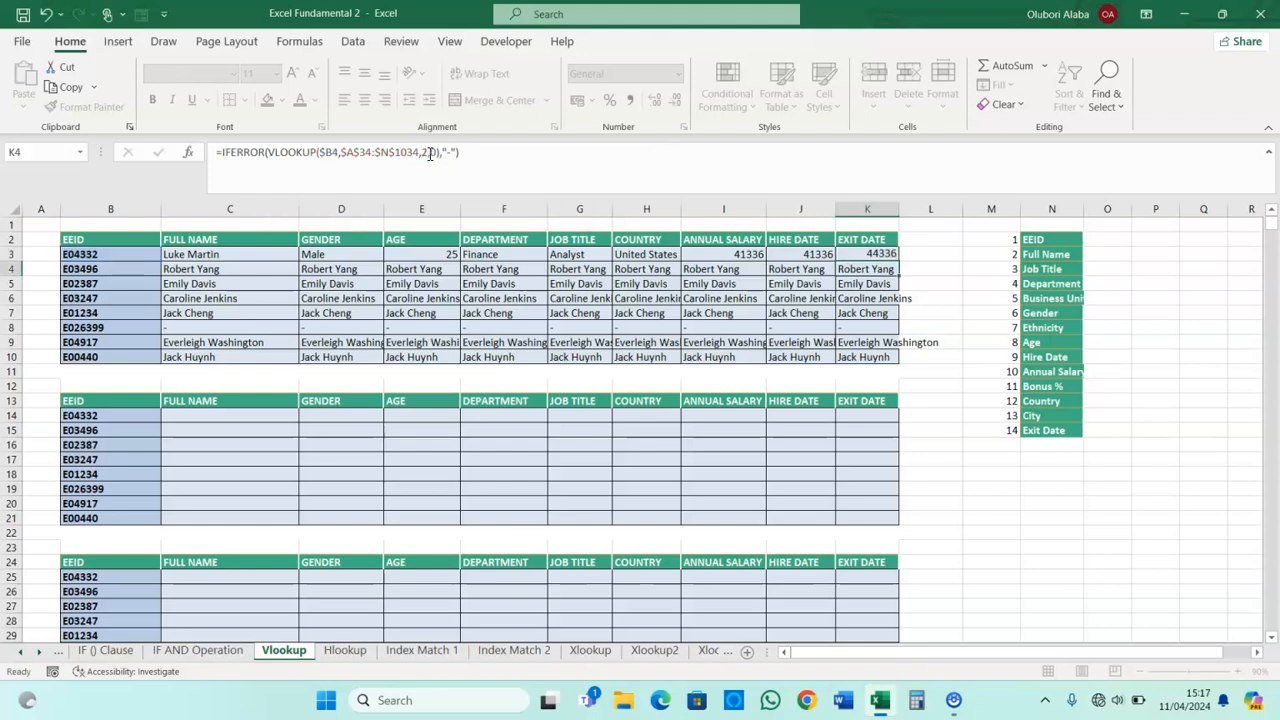
{"action": "left_click_drag", "start_coordinate": [188, 254], "coordinate": [903, 357]}
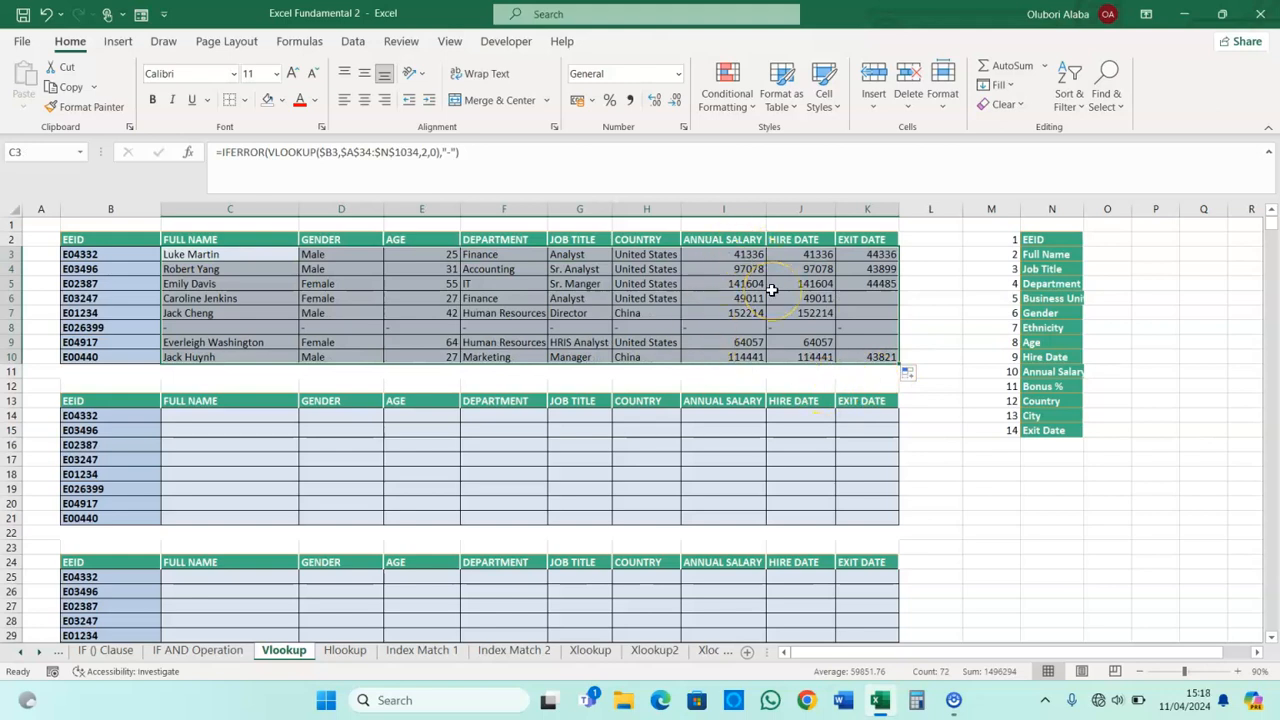
- Format the Annual Salary results in I3:I10 as currency with the $ English (United States) symbol
{"action": "left_click", "coordinate": [735, 255]}
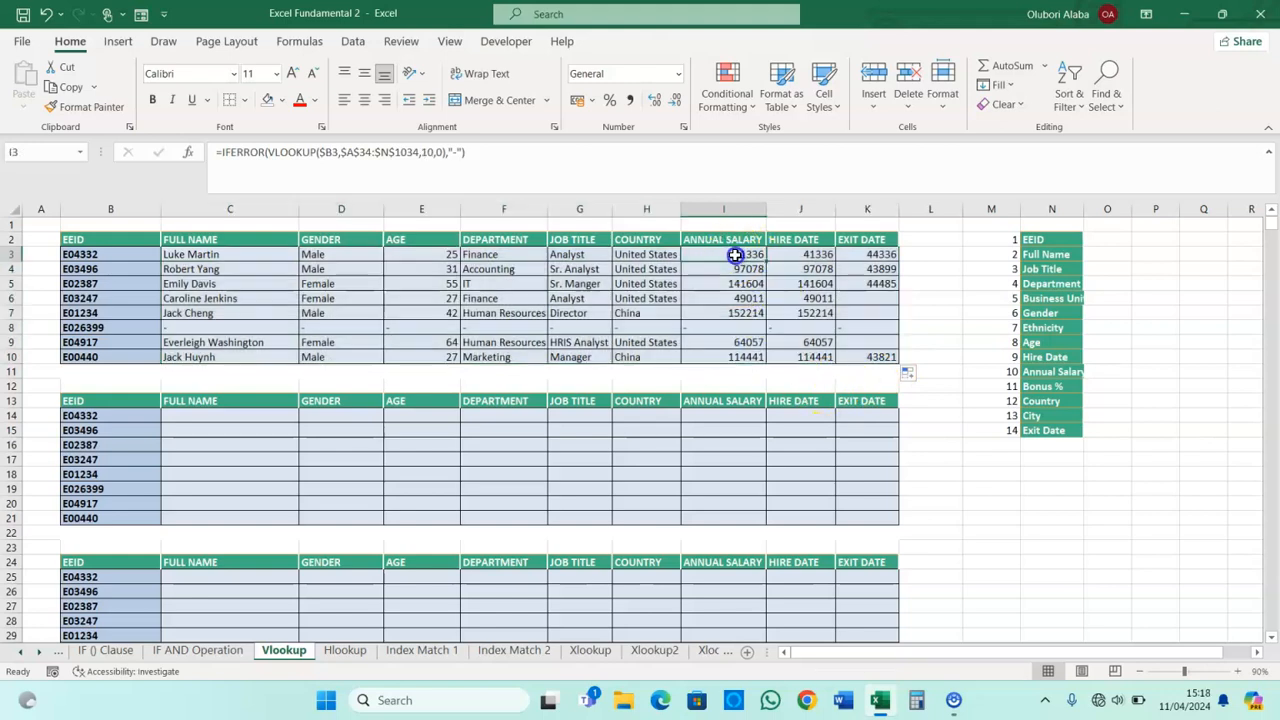
{"action": "left_click_drag", "start_coordinate": [735, 255], "coordinate": [745, 357]}
{"action": "left_click", "coordinate": [675, 75]}
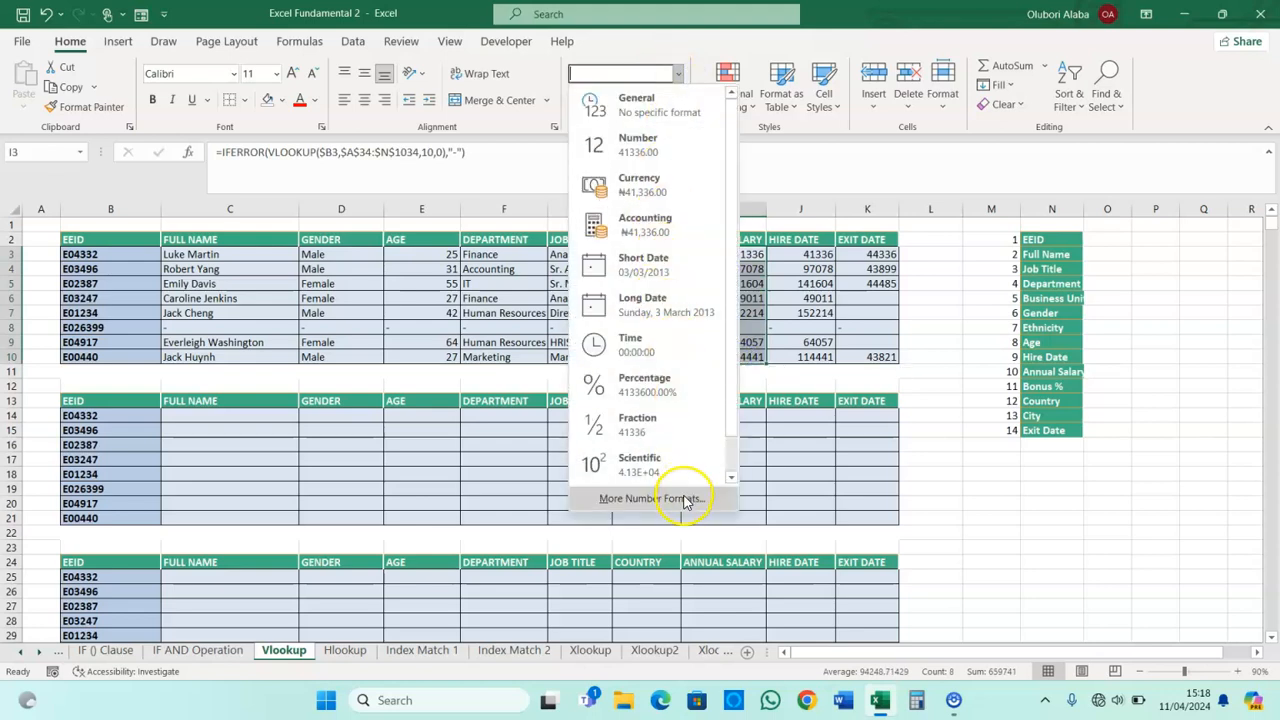
{"action": "left_click", "coordinate": [682, 494]}
{"action": "left_click", "coordinate": [483, 250]}
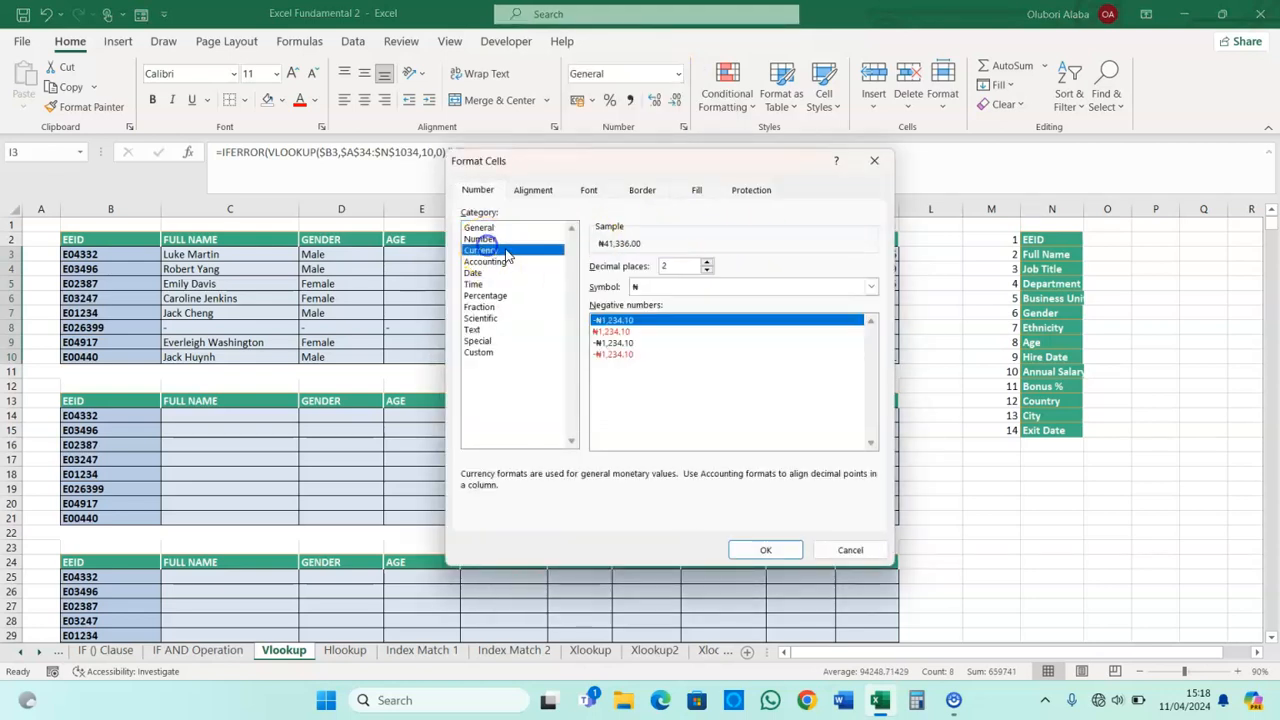
{"action": "left_click", "coordinate": [686, 287]}
{"action": "scroll", "coordinate": [690, 375], "scroll_direction": "down", "scroll_amount": 3}
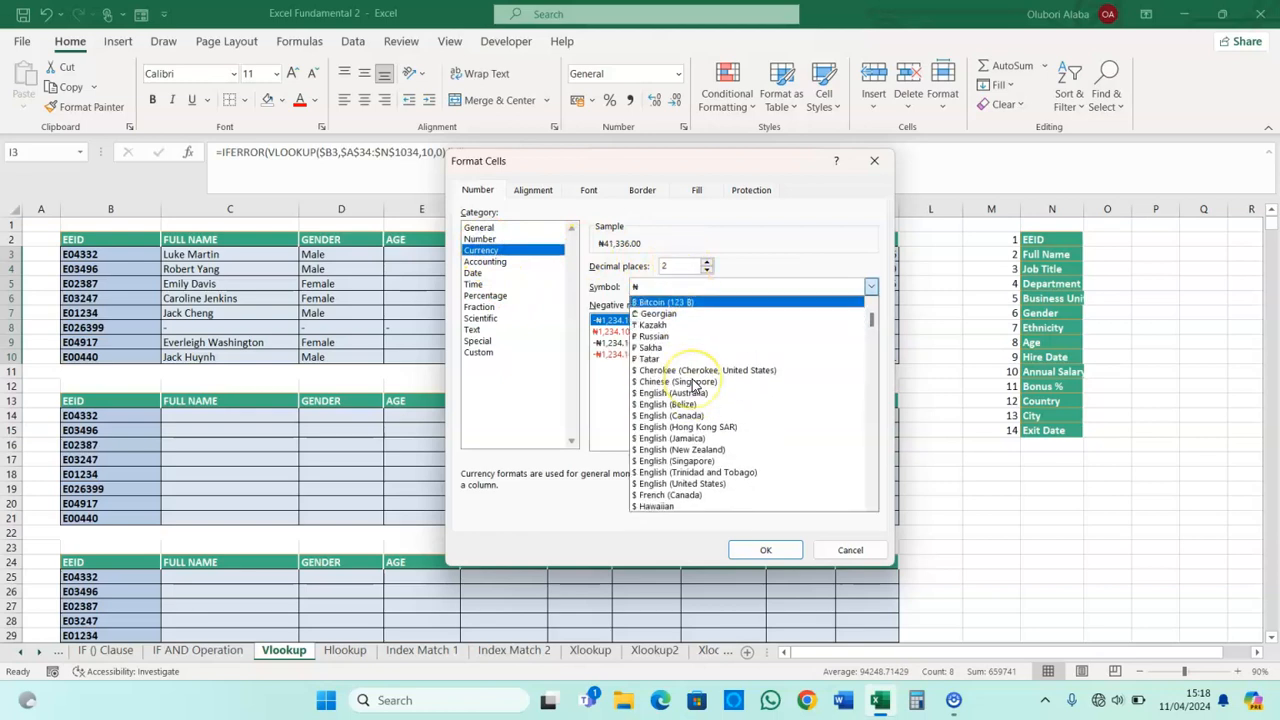
{"action": "left_click", "coordinate": [690, 439]}
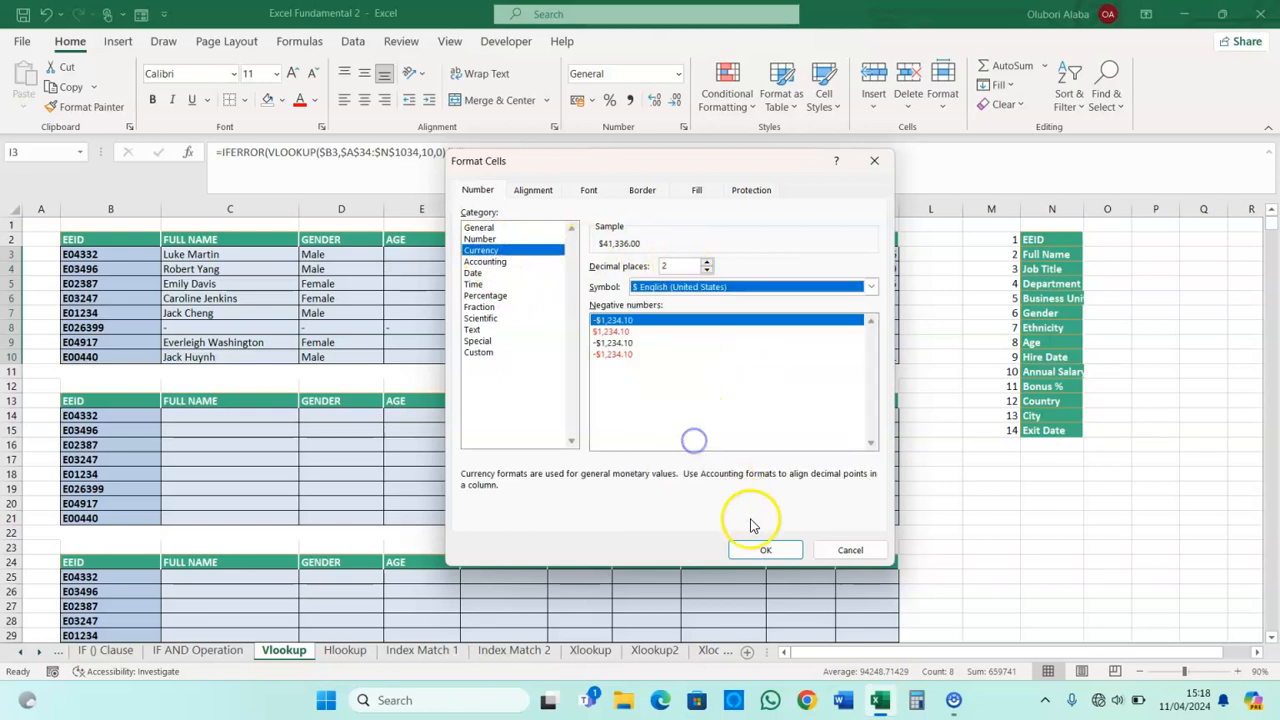
{"action": "left_click", "coordinate": [765, 549]}
- Format the Hire Date and Exit Date results in J3:K10 as Short Date
{"action": "left_click", "coordinate": [796, 283]}
{"action": "left_click_drag", "start_coordinate": [799, 249], "coordinate": [868, 357]}
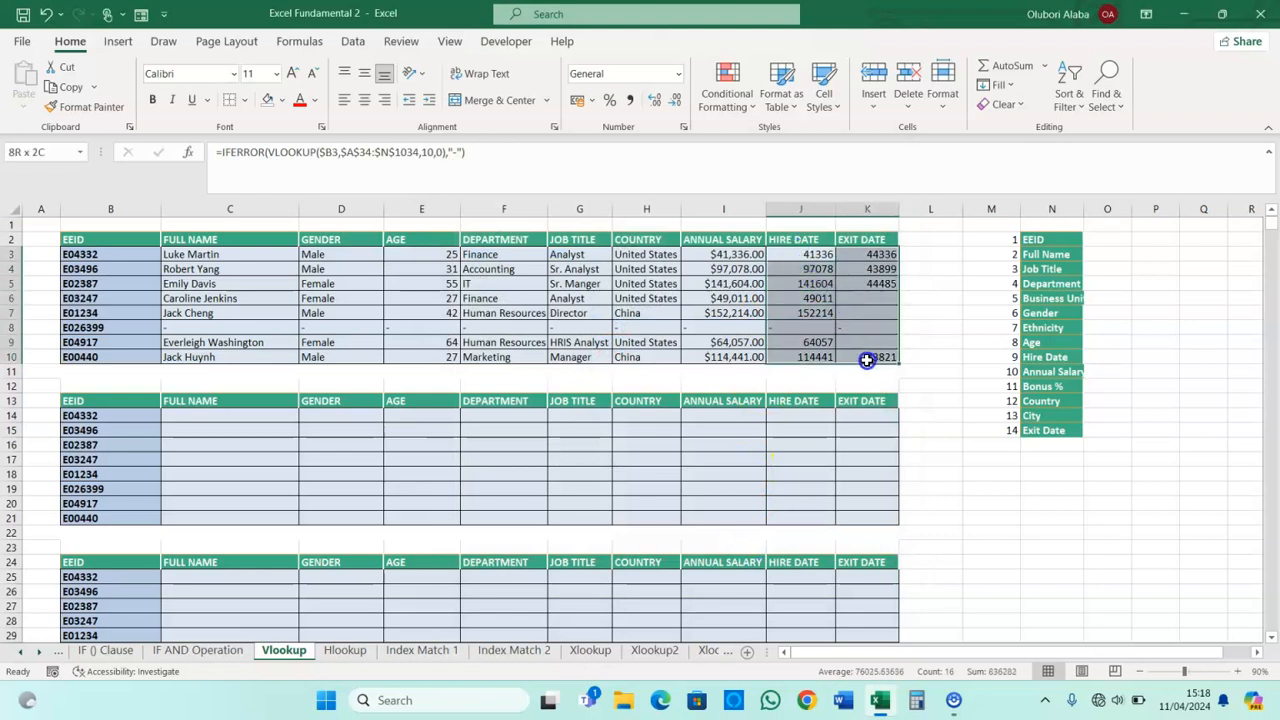
{"action": "left_click", "coordinate": [677, 73]}
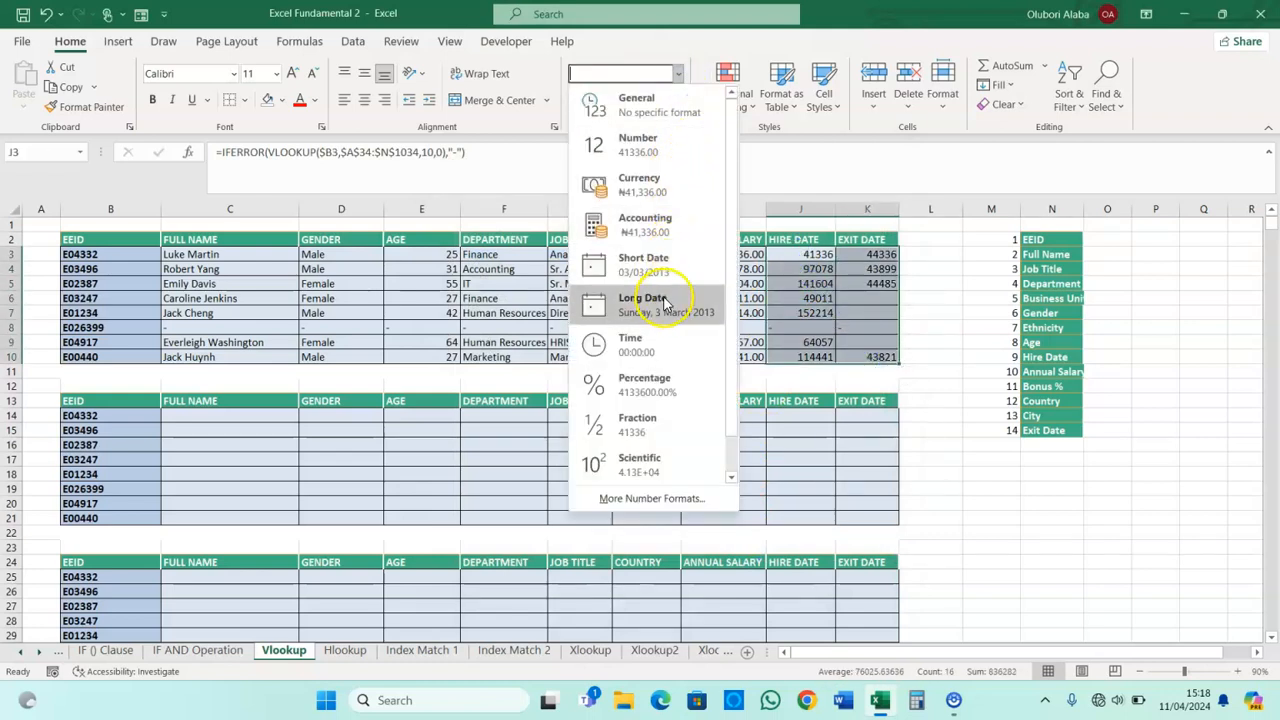
{"action": "left_click", "coordinate": [663, 262]}
{"action": "left_click", "coordinate": [810, 296]}
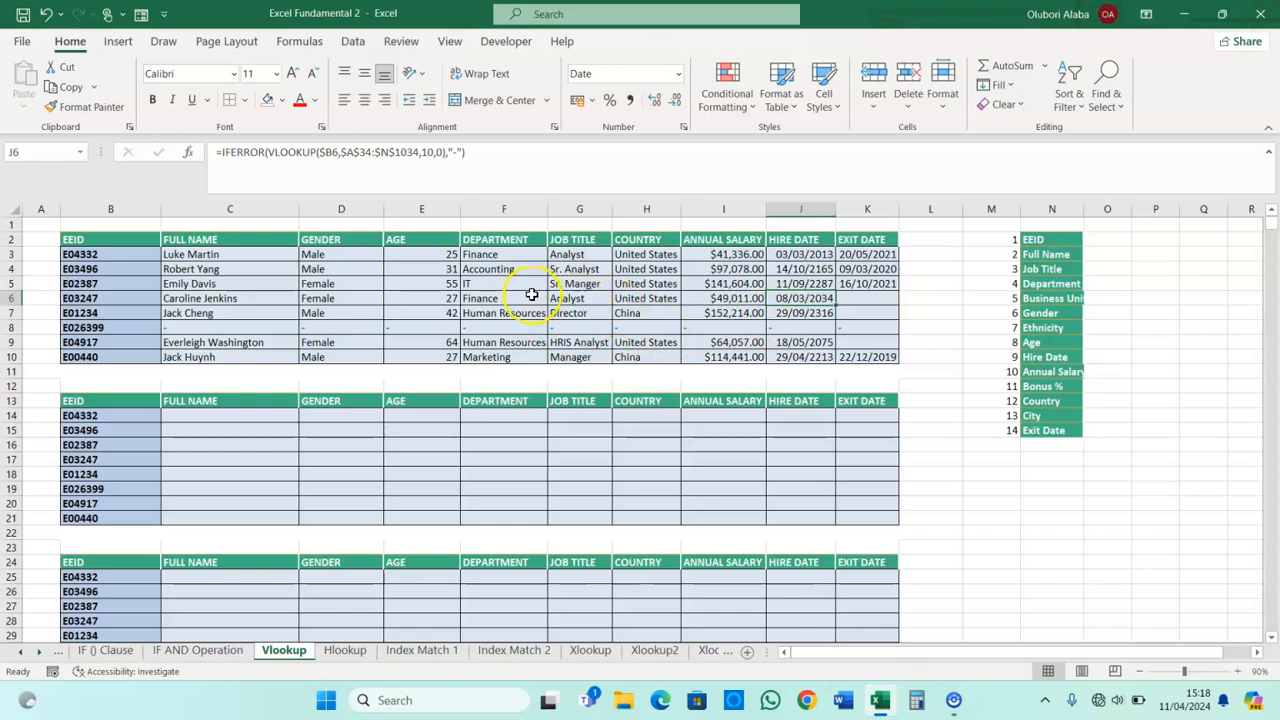
{"action": "scroll", "coordinate": [531, 294], "scroll_direction": "down", "scroll_amount": 1}
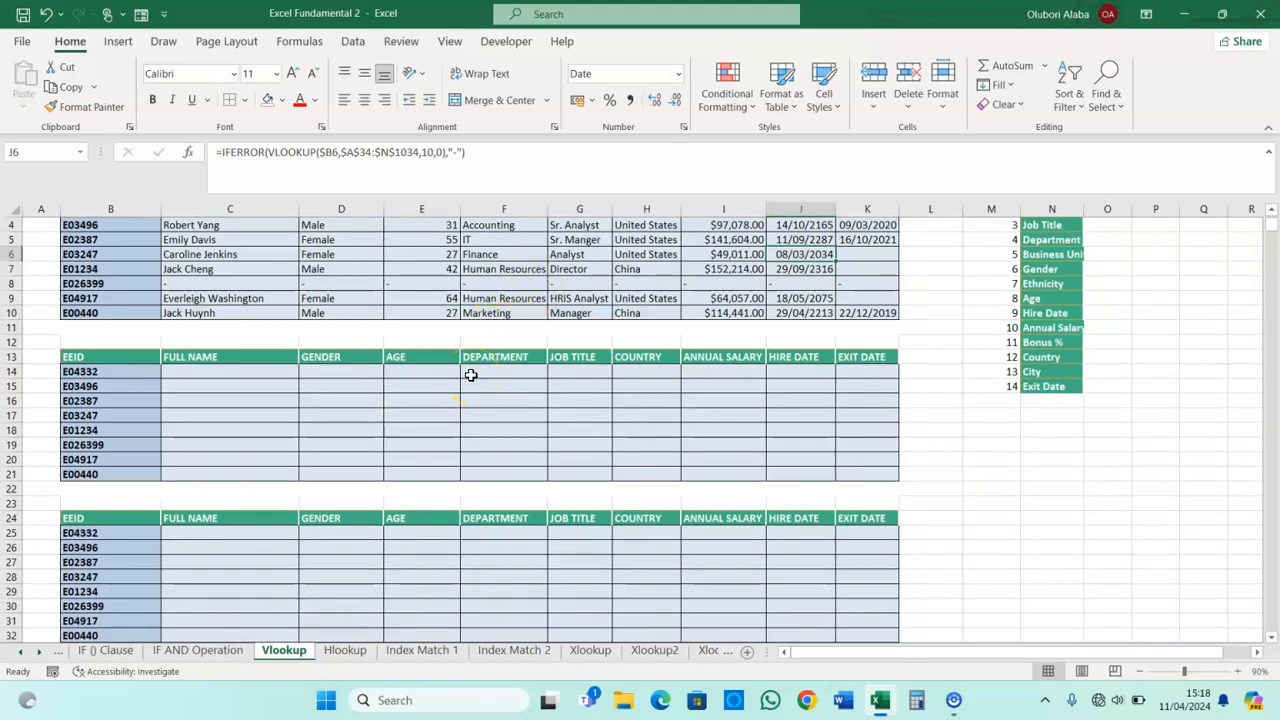
{"action": "scroll", "coordinate": [470, 374], "scroll_direction": "down", "scroll_amount": 1}
{"action": "scroll", "coordinate": [620, 363], "scroll_direction": "up", "scroll_amount": 2}
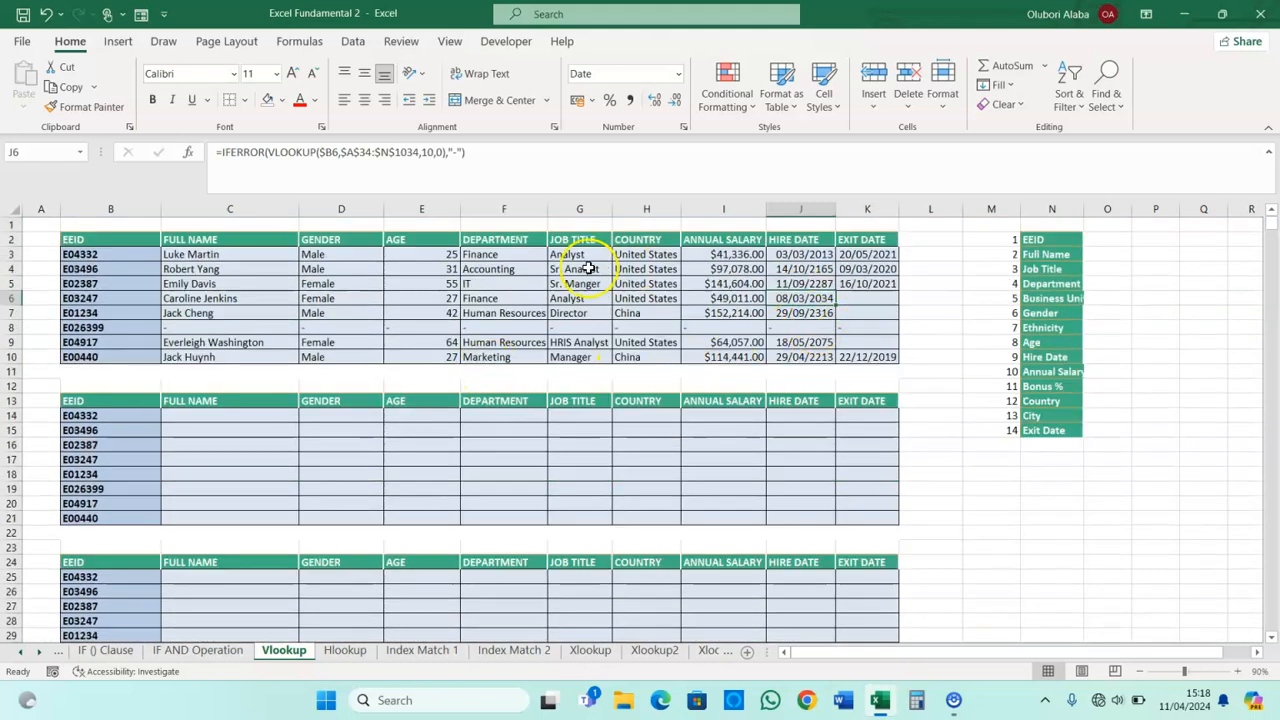
{"action": "left_click_drag", "start_coordinate": [194, 254], "coordinate": [872, 255]}
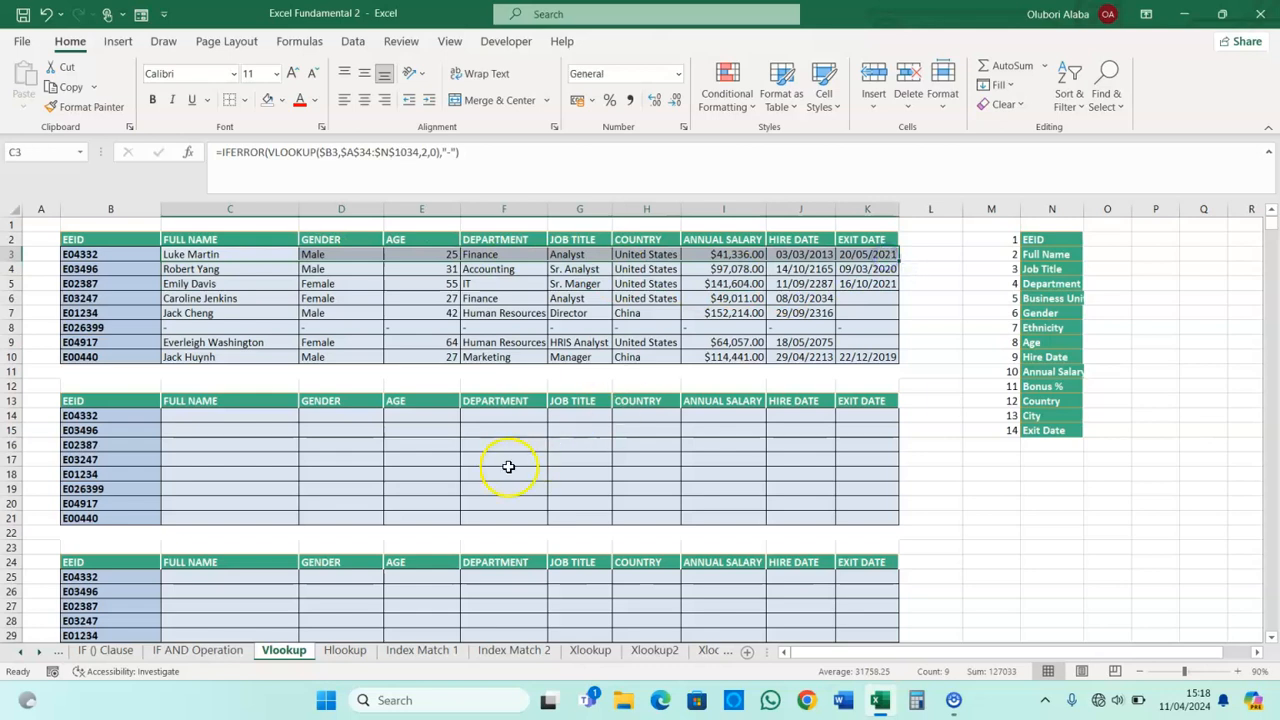
{"action": "scroll", "coordinate": [481, 452], "scroll_direction": "down", "scroll_amount": 1}
{"action": "left_click_drag", "start_coordinate": [114, 340], "coordinate": [885, 347]}
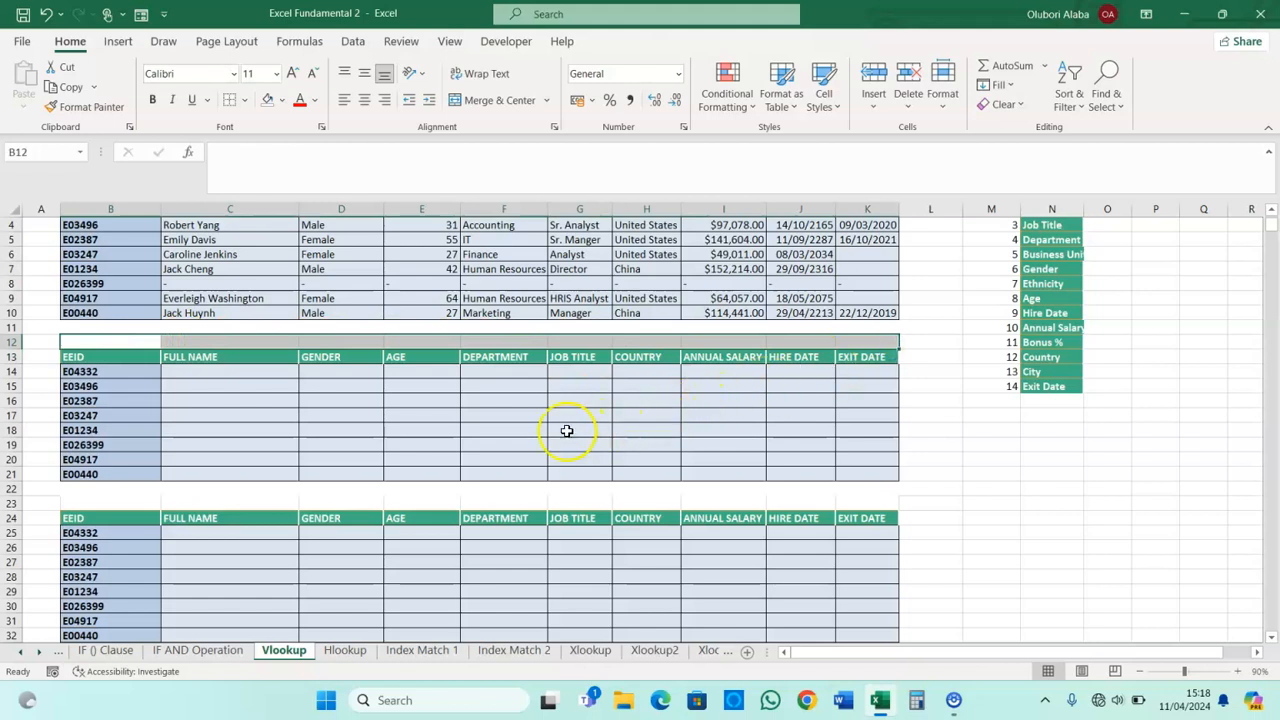
- Start a MATCH formula in B12 above the second table's EEID header, with B$13 as the lookup value
{"action": "left_click", "coordinate": [102, 342]}
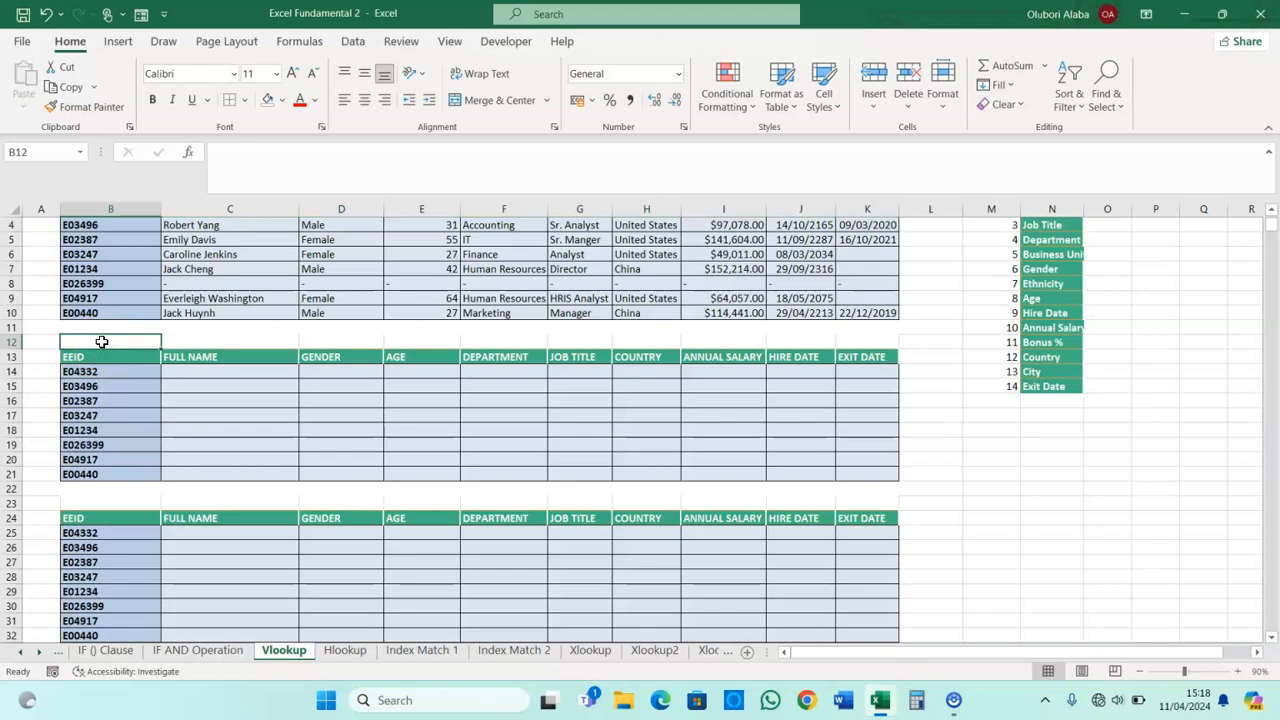
{"action": "type", "text": "=matc"}
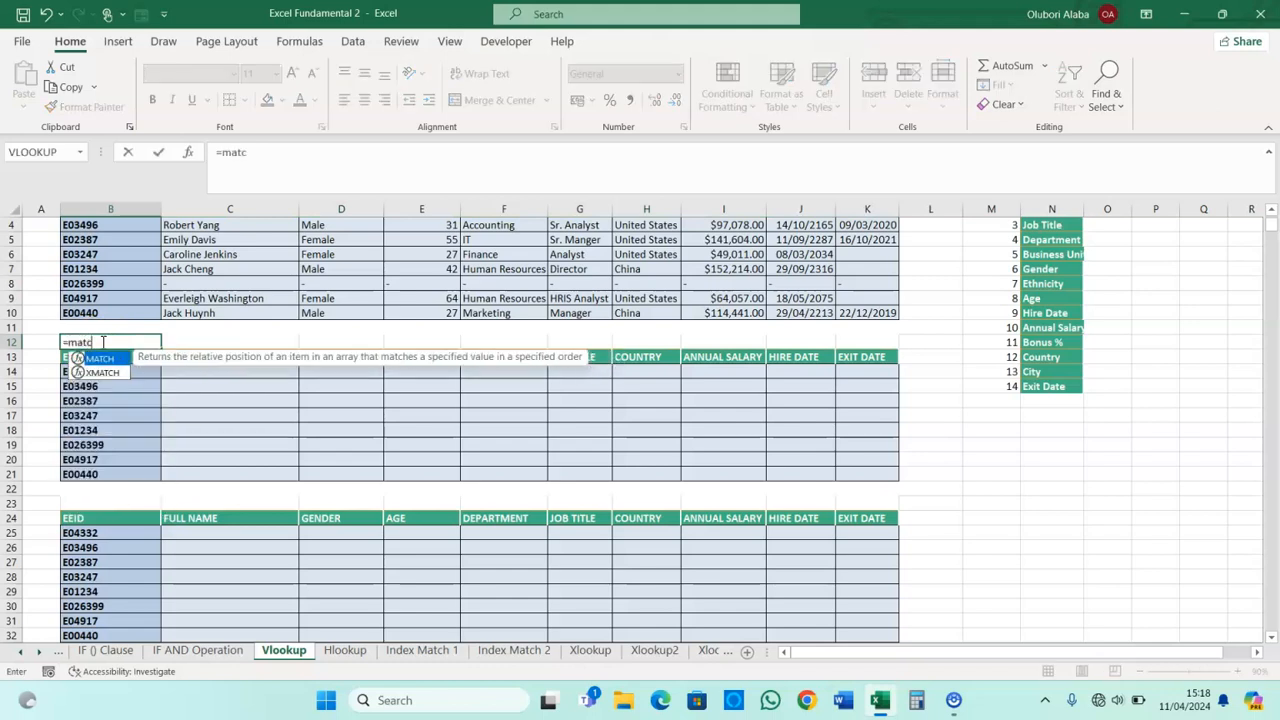
{"action": "key", "text": "Tab"}
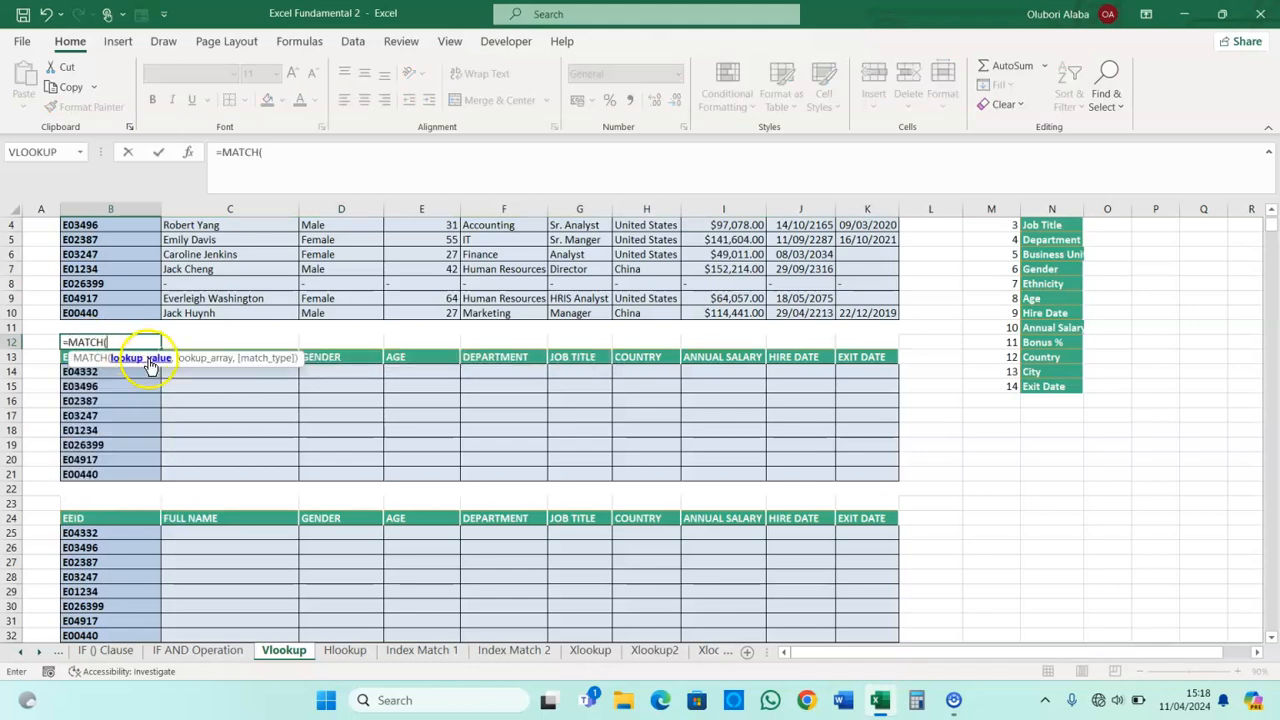
{"action": "left_click", "coordinate": [65, 361]}
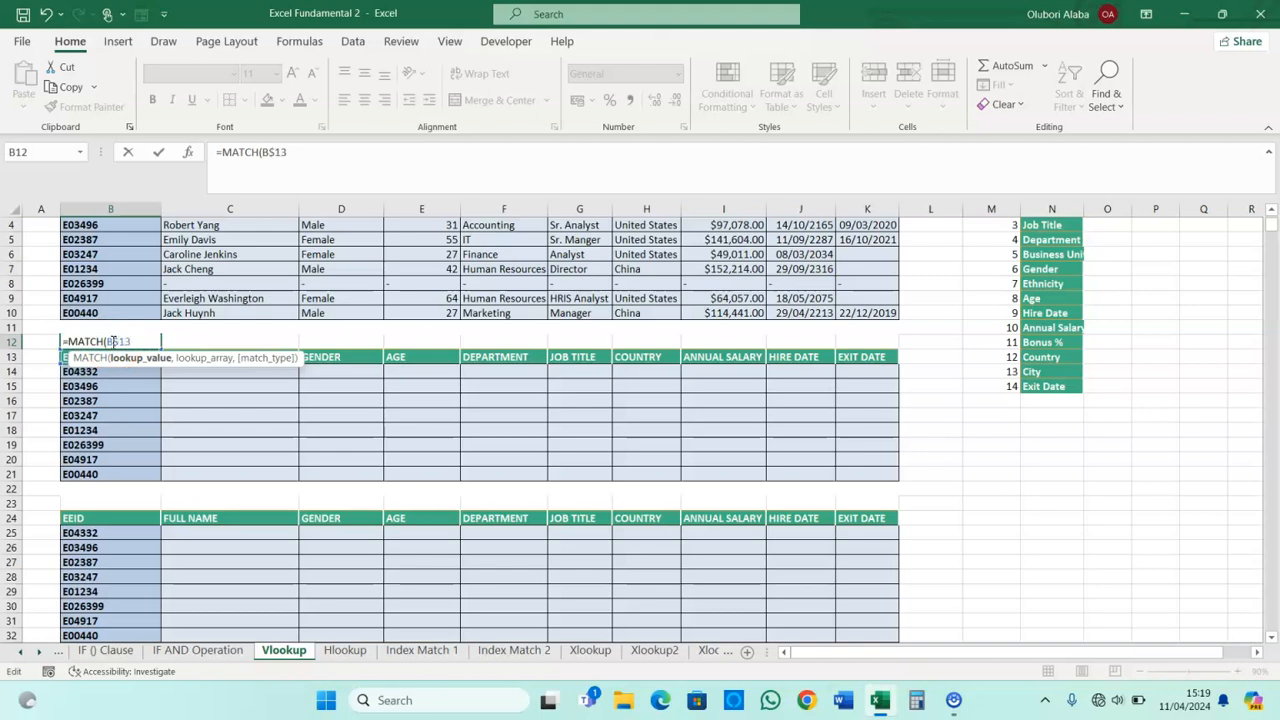
{"action": "type", "text": ","}
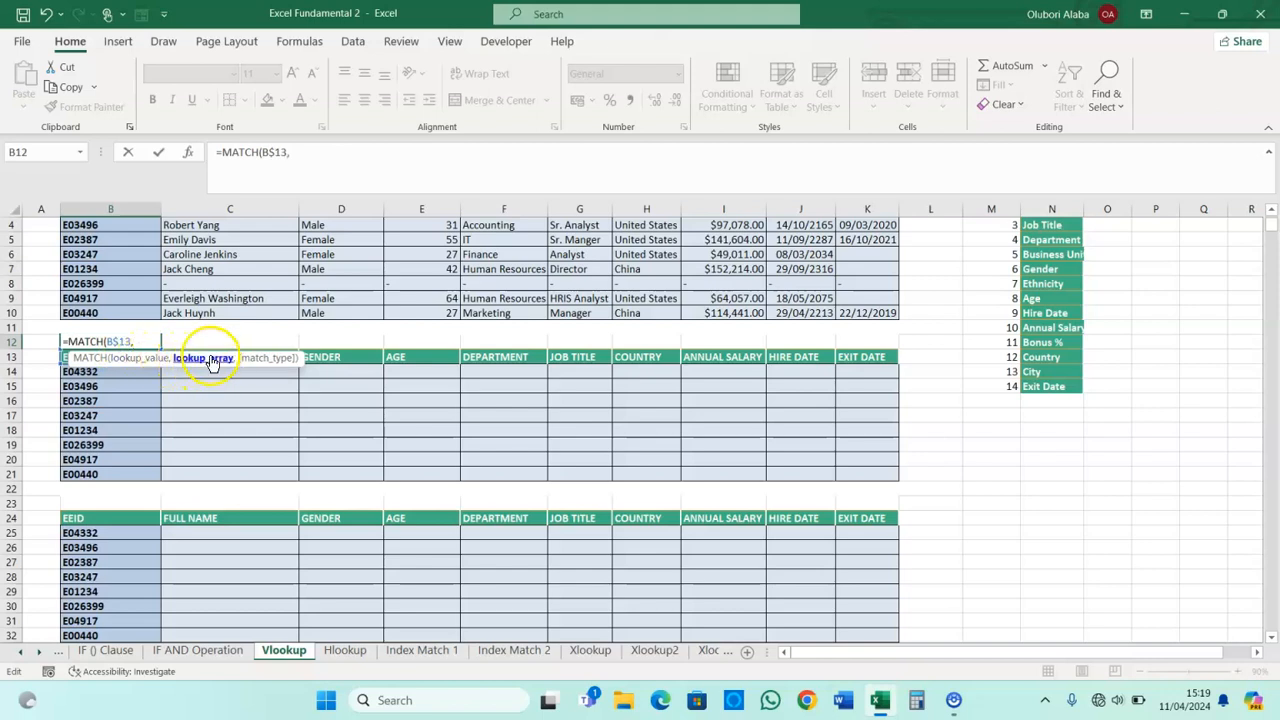
- Complete the MATCH formula in B12 with the data header row $A$34:$N$34 as lookup array and match type 0
{"action": "scroll", "coordinate": [206, 372], "scroll_direction": "down", "scroll_amount": 1}
{"action": "scroll", "coordinate": [220, 448], "scroll_direction": "down", "scroll_amount": 3}
{"action": "left_click_drag", "start_coordinate": [35, 488], "coordinate": [1032, 490]}
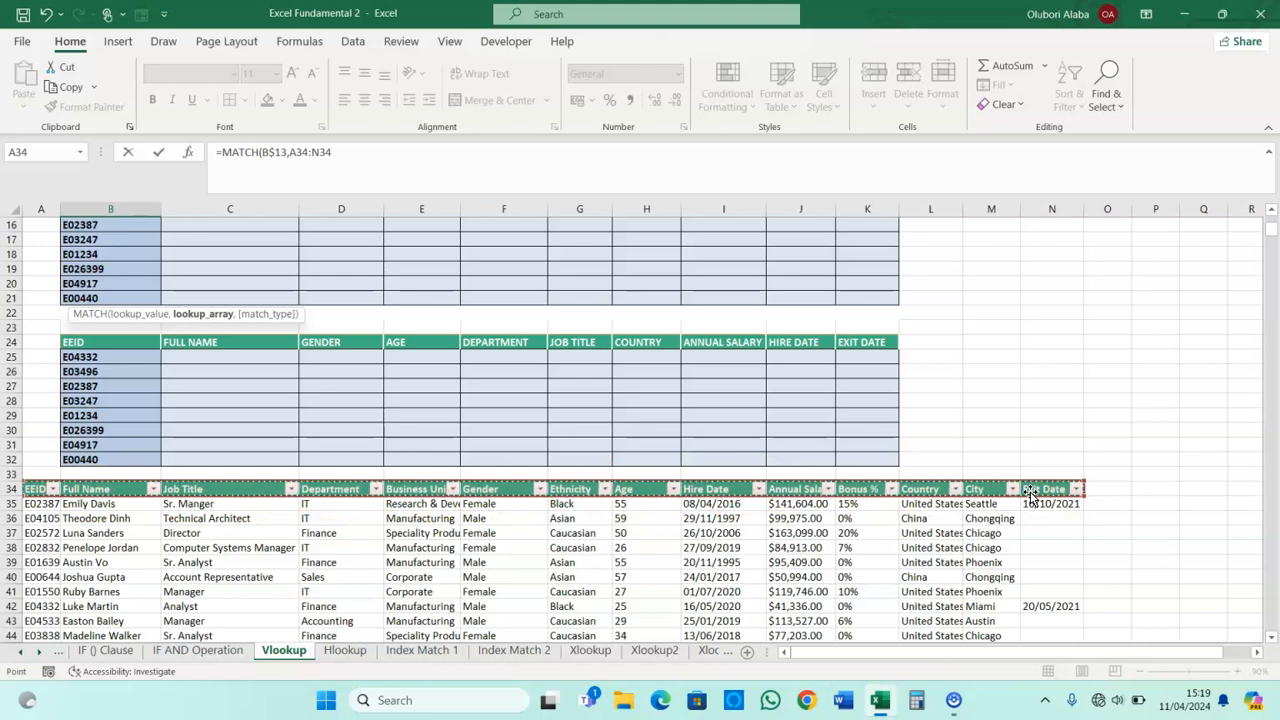
{"action": "key", "text": "F4"}
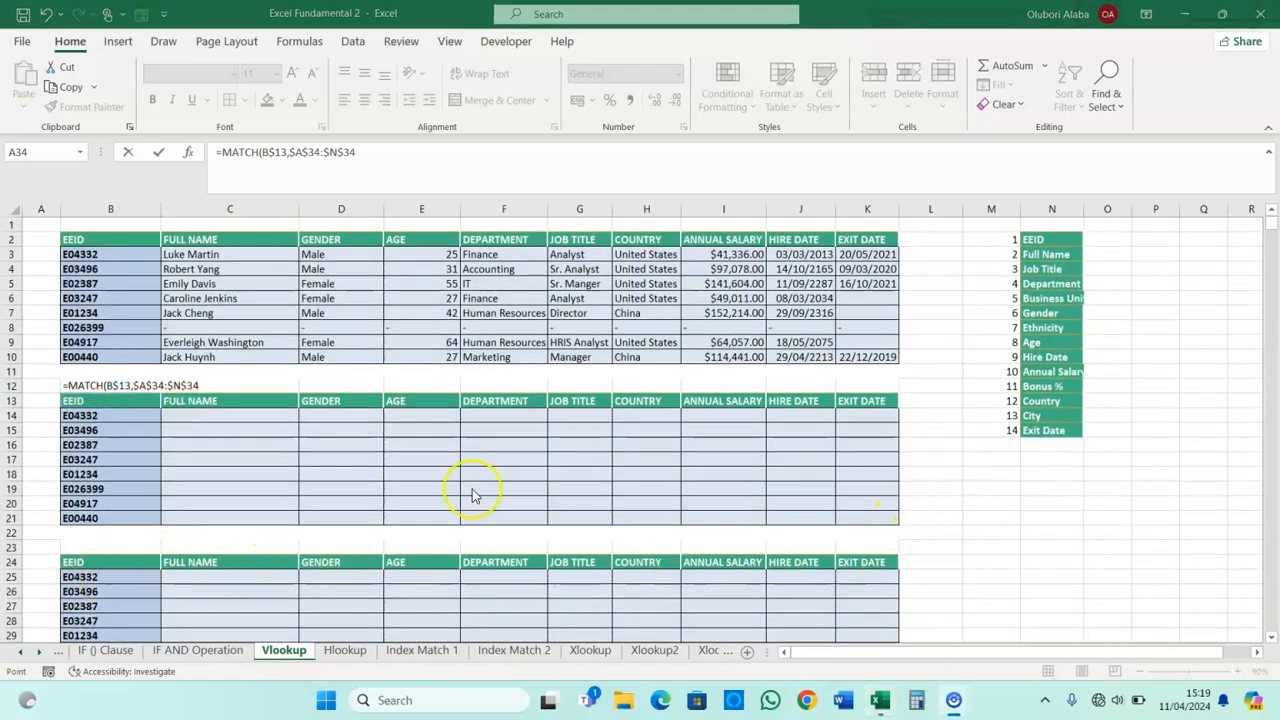
{"action": "scroll", "coordinate": [473, 478], "scroll_direction": "down", "scroll_amount": 4}
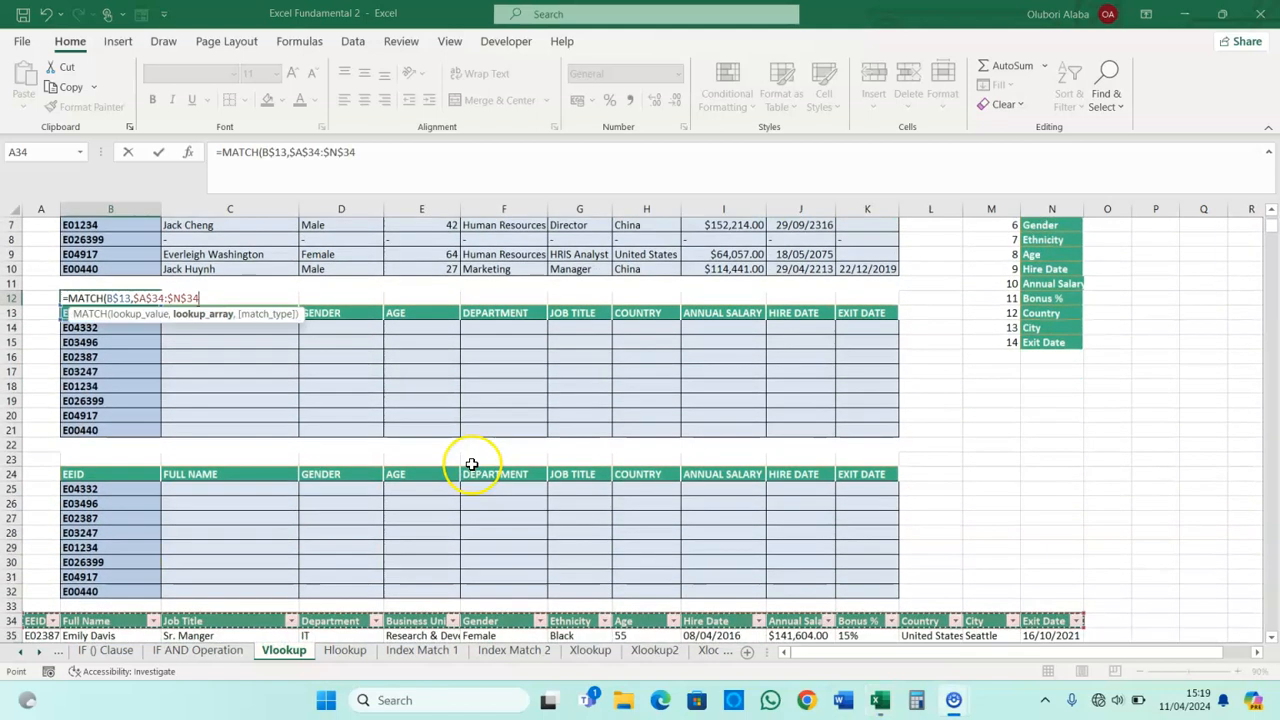
{"action": "scroll", "coordinate": [461, 465], "scroll_direction": "up", "scroll_amount": 2}
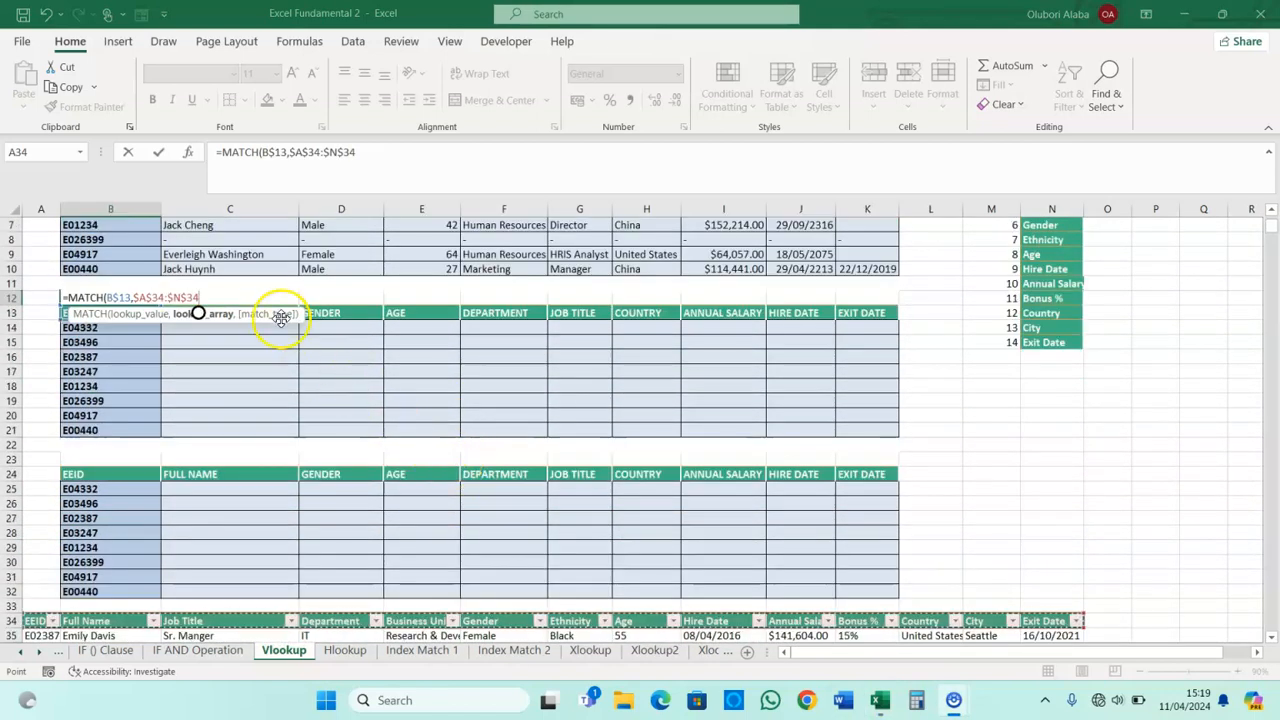
{"action": "left_click", "coordinate": [202, 297]}
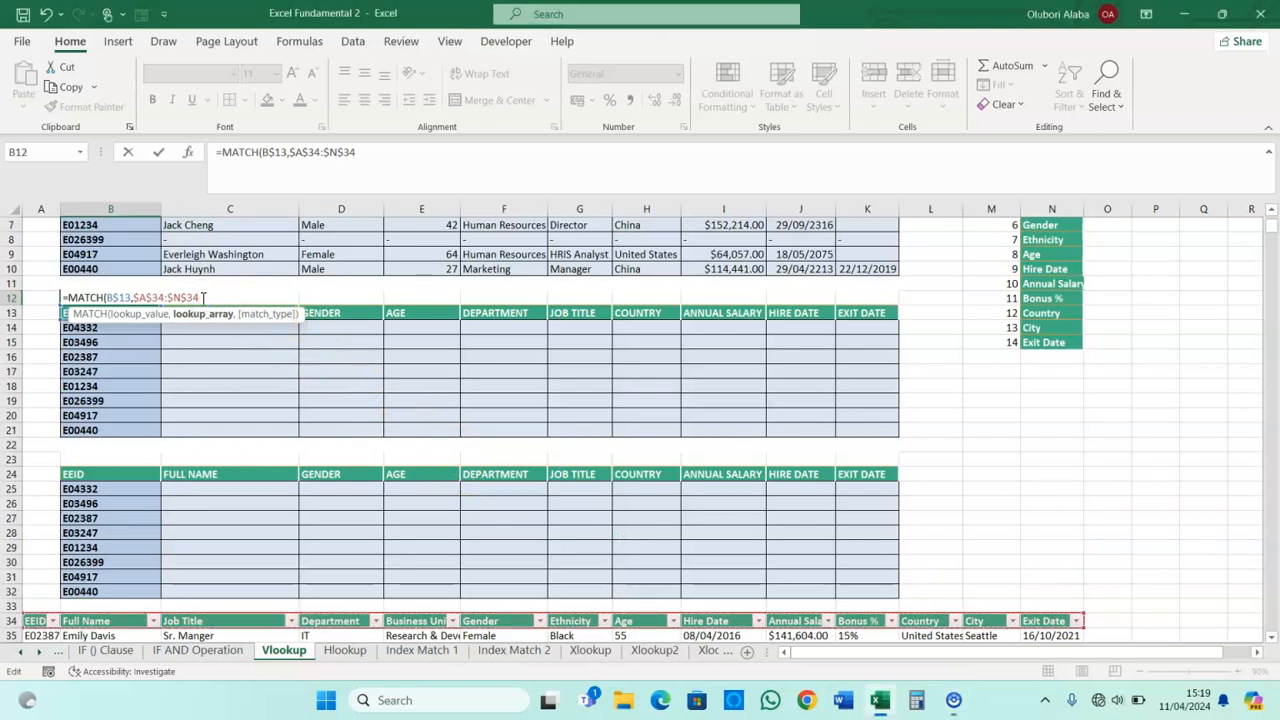
{"action": "type", "text": ","}
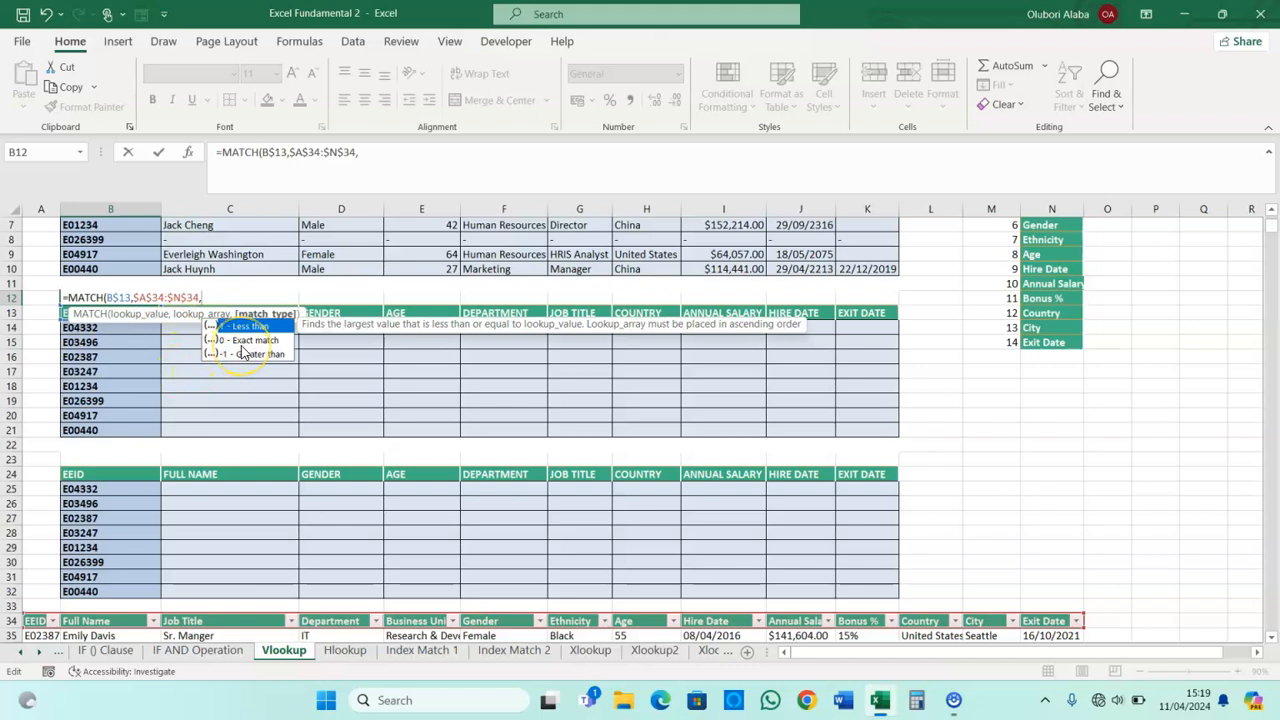
{"action": "type", "text": "0"}
{"action": "key", "text": "Return"}
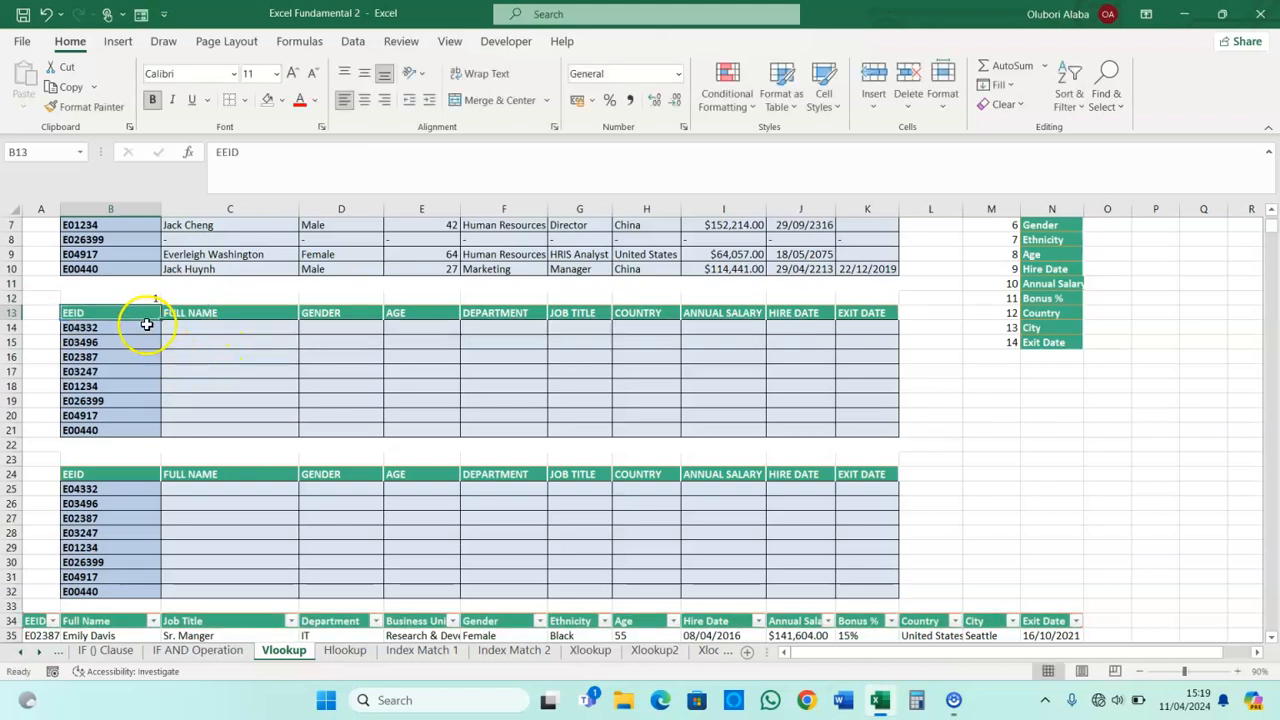
- Fill the MATCH formula from B12 across to K12 above the second table's headers
{"action": "scroll", "coordinate": [130, 308], "scroll_direction": "down", "scroll_amount": 3}
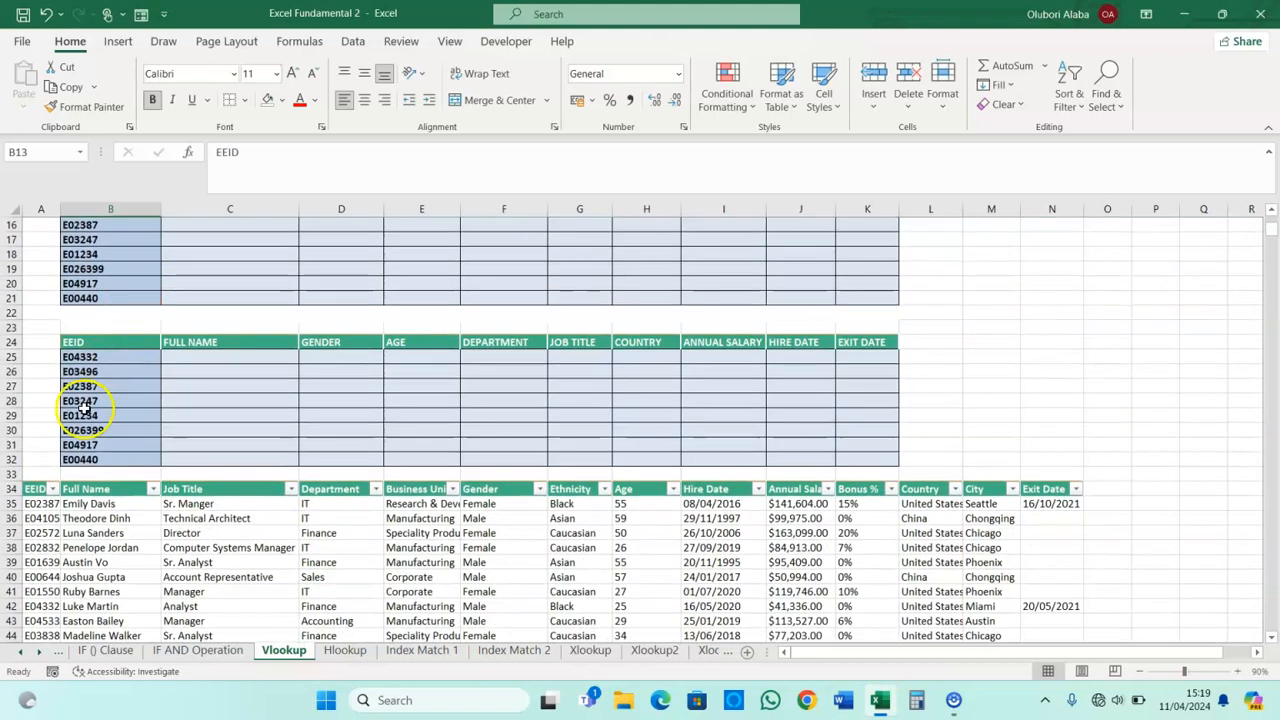
{"action": "left_click", "coordinate": [37, 491]}
{"action": "scroll", "coordinate": [65, 470], "scroll_direction": "up", "scroll_amount": 4}
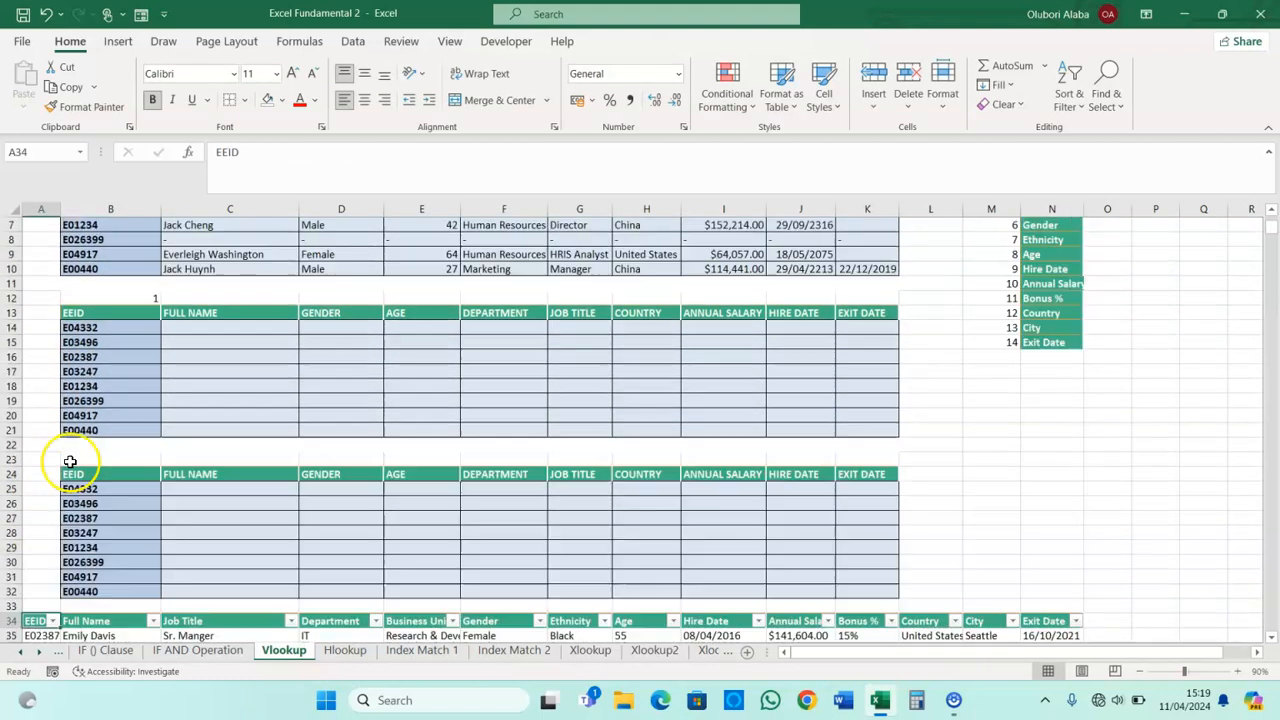
{"action": "left_click", "coordinate": [127, 343]}
{"action": "left_click_drag", "start_coordinate": [160, 351], "coordinate": [875, 371]}
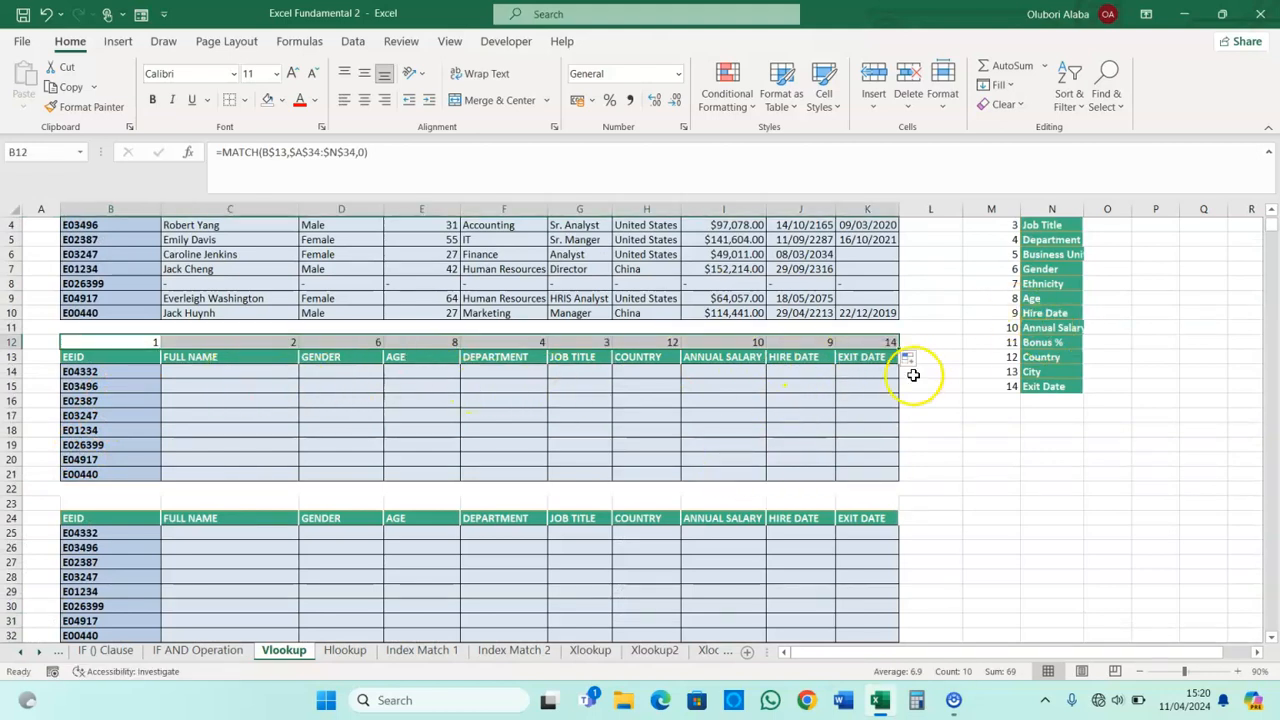
{"action": "scroll", "coordinate": [1000, 374], "scroll_direction": "up", "scroll_amount": 1}
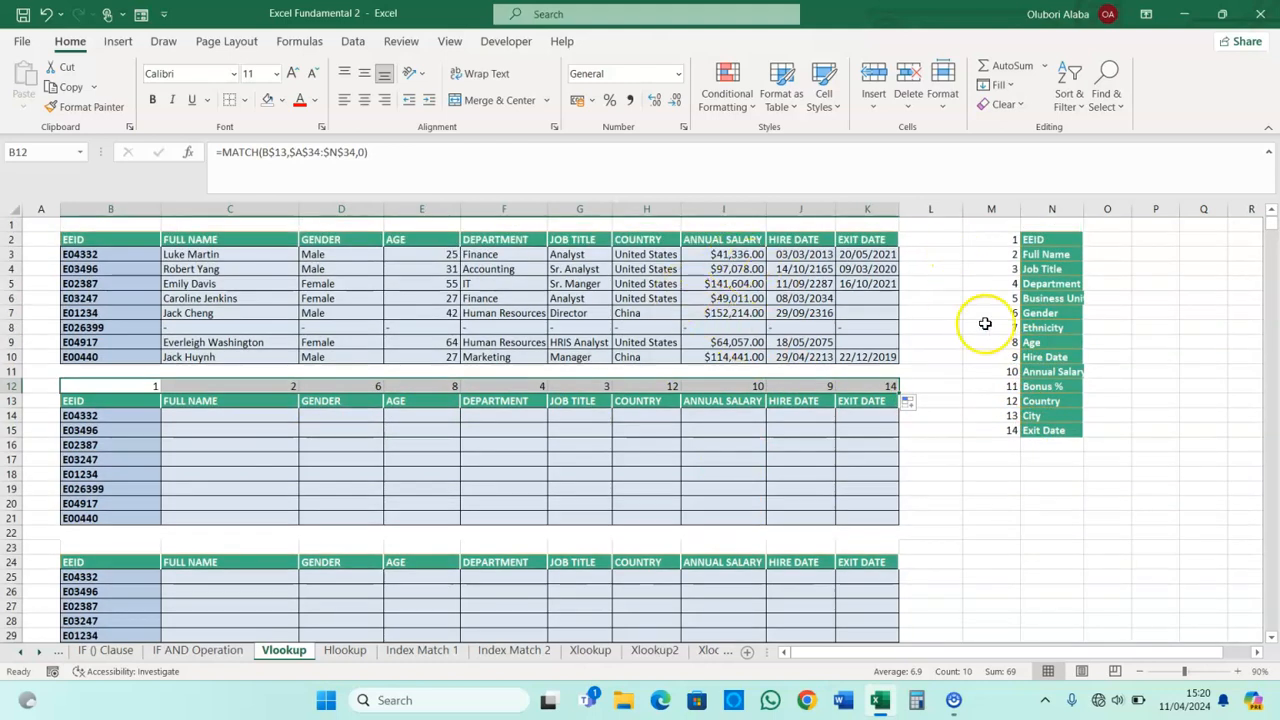
{"action": "scroll", "coordinate": [400, 437], "scroll_direction": "down", "scroll_amount": 1}
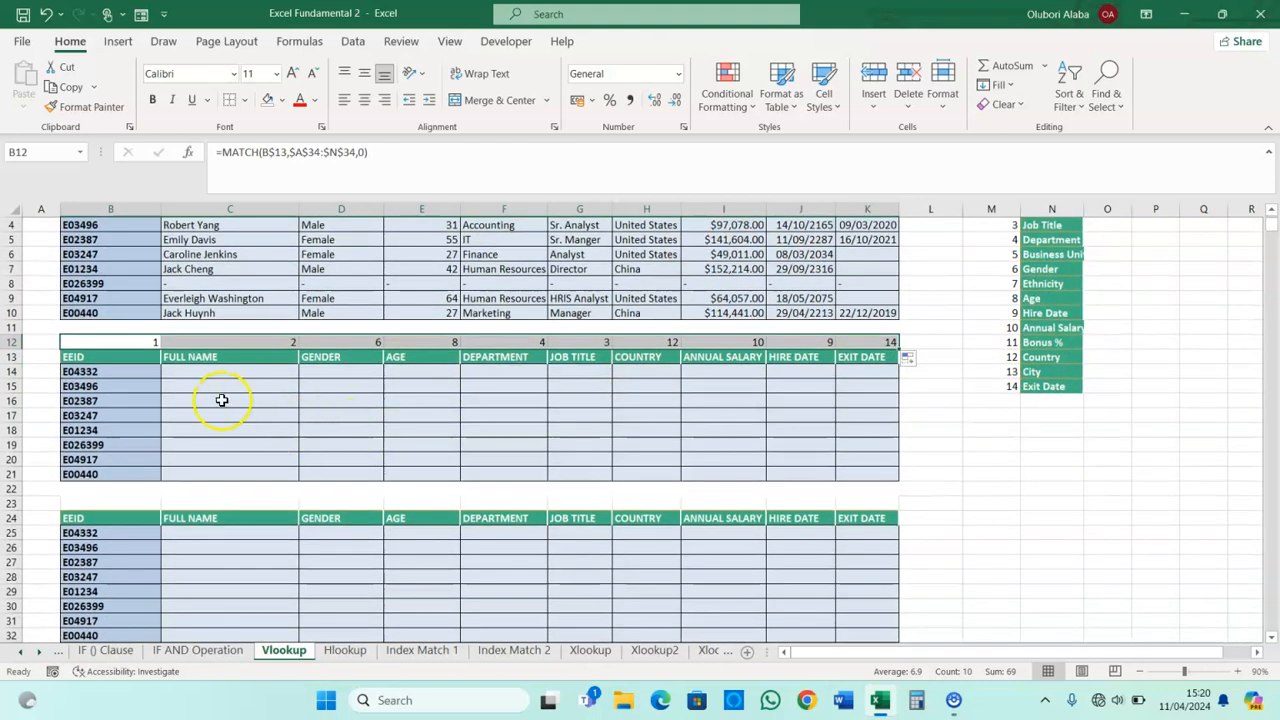
- Start a VLOOKUP formula in C14 under the second table's Full Name header, with $B14 as the lookup value
{"action": "left_click", "coordinate": [199, 369]}
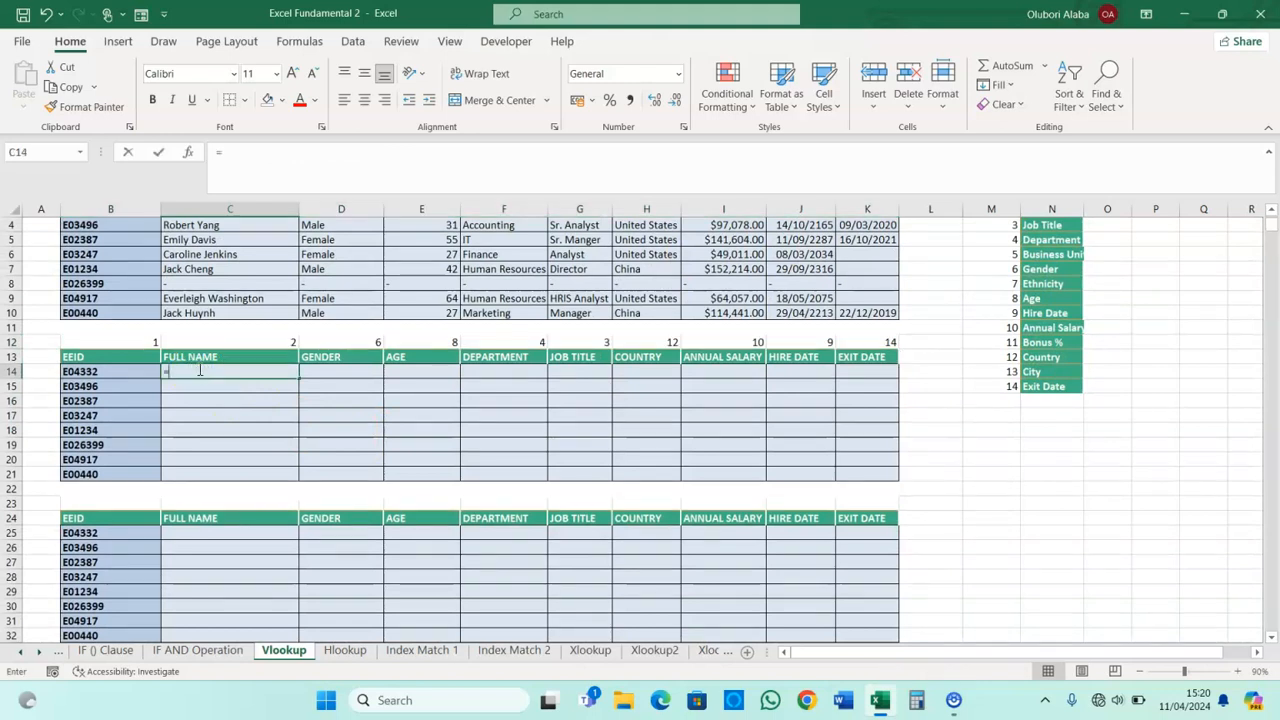
{"action": "type", "text": "=vlo"}
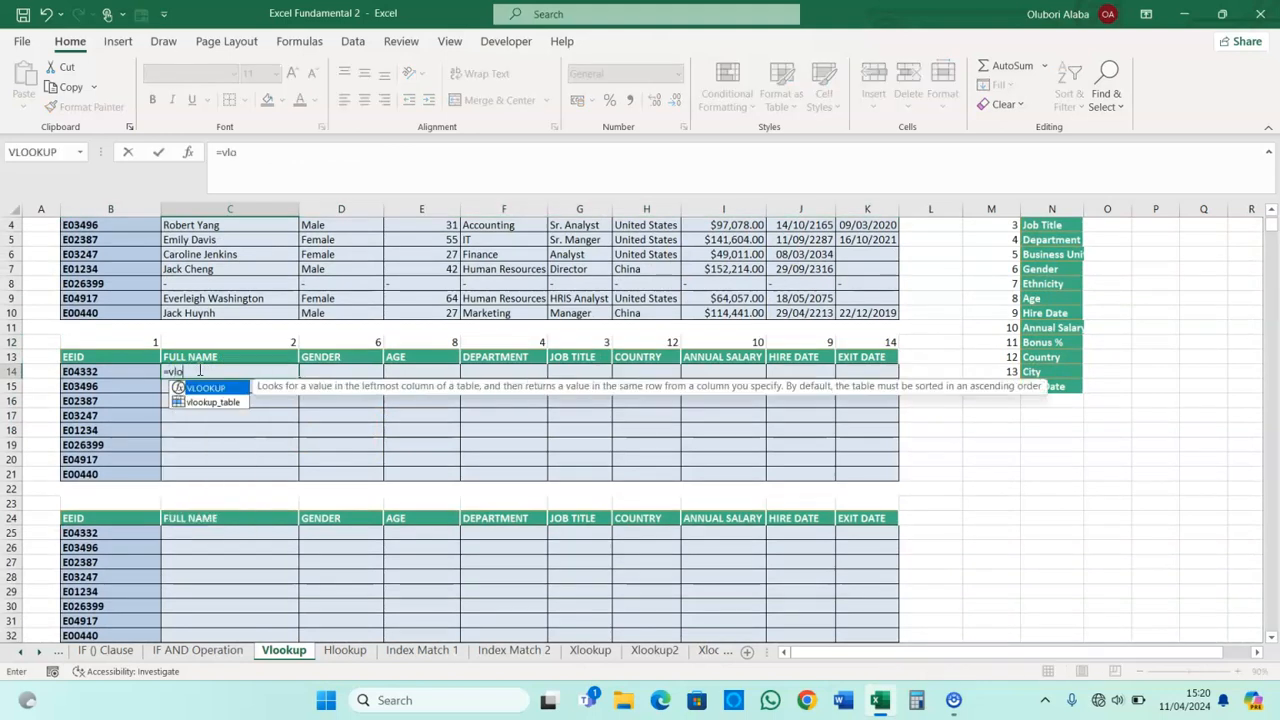
{"action": "key", "text": "Tab"}
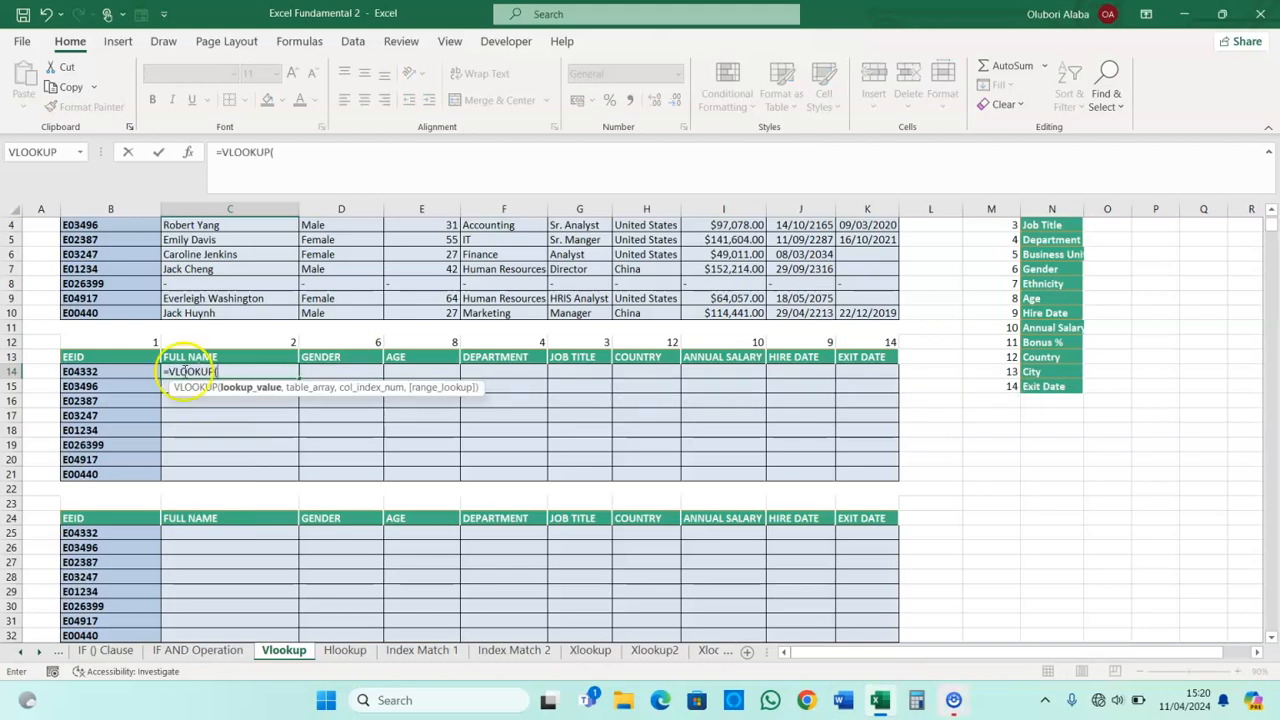
{"action": "left_click", "coordinate": [88, 372]}
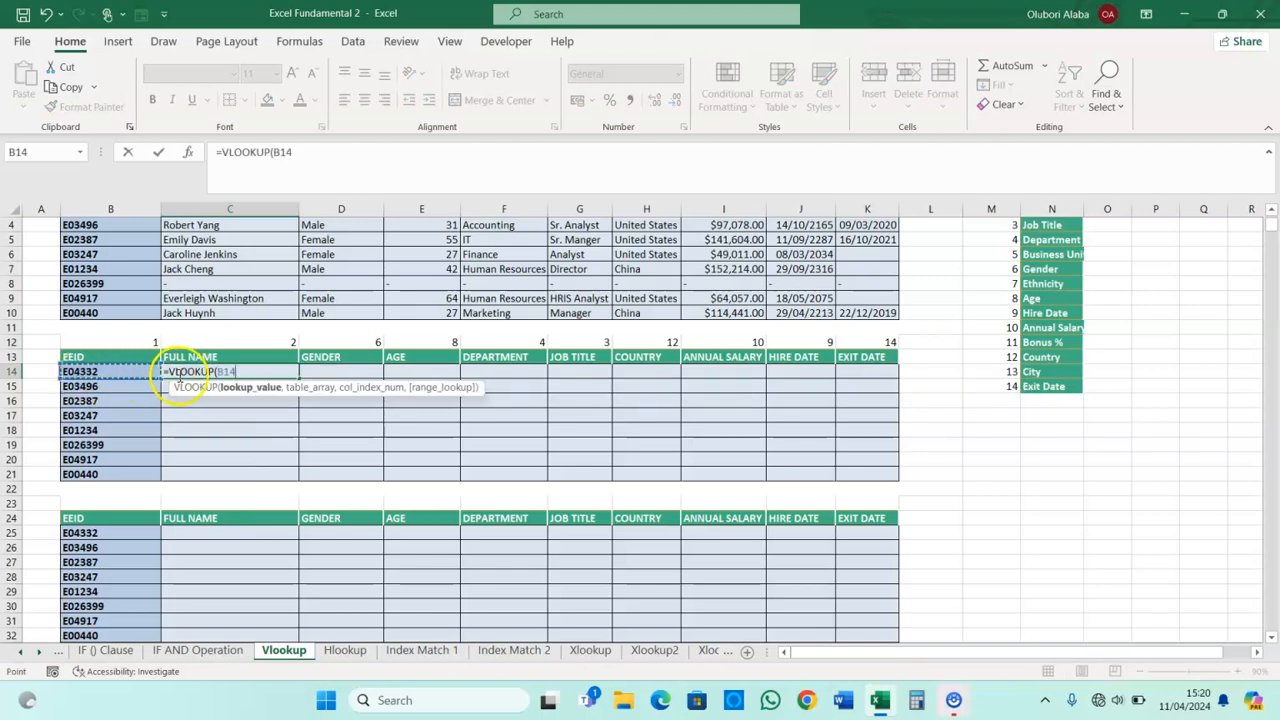
{"action": "left_click", "coordinate": [216, 388]}
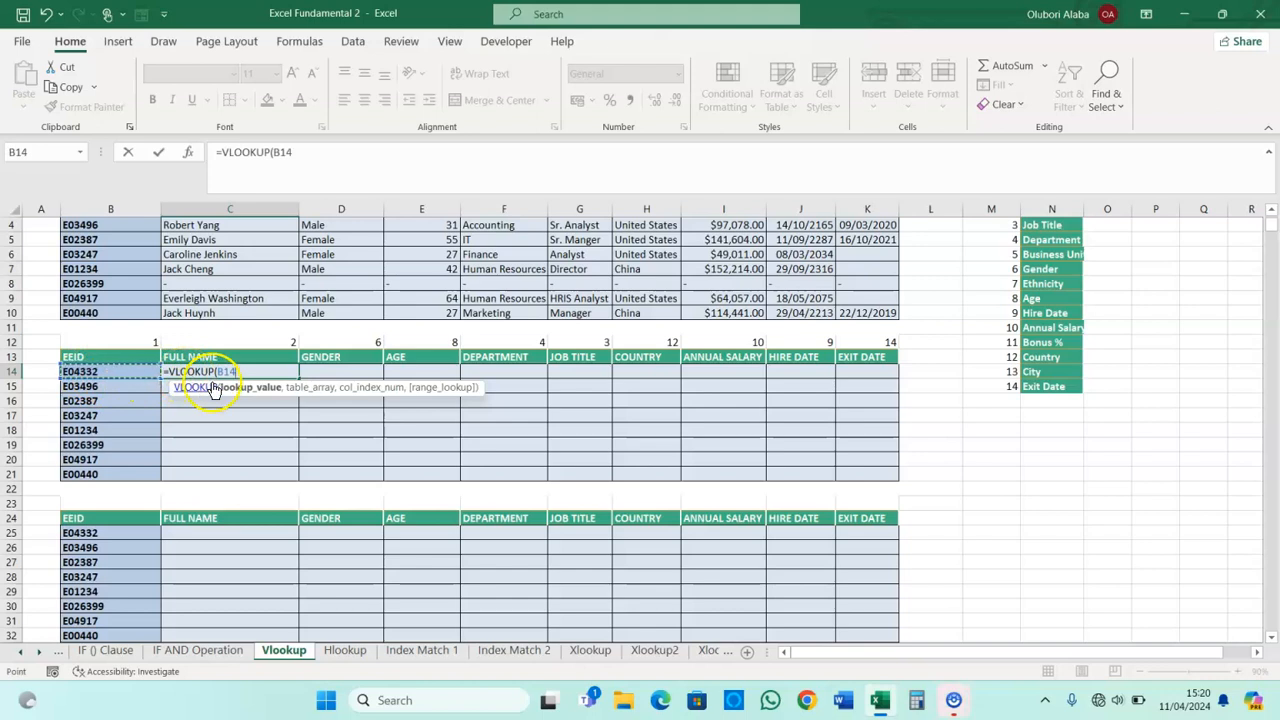
{"action": "left_click", "coordinate": [216, 371]}
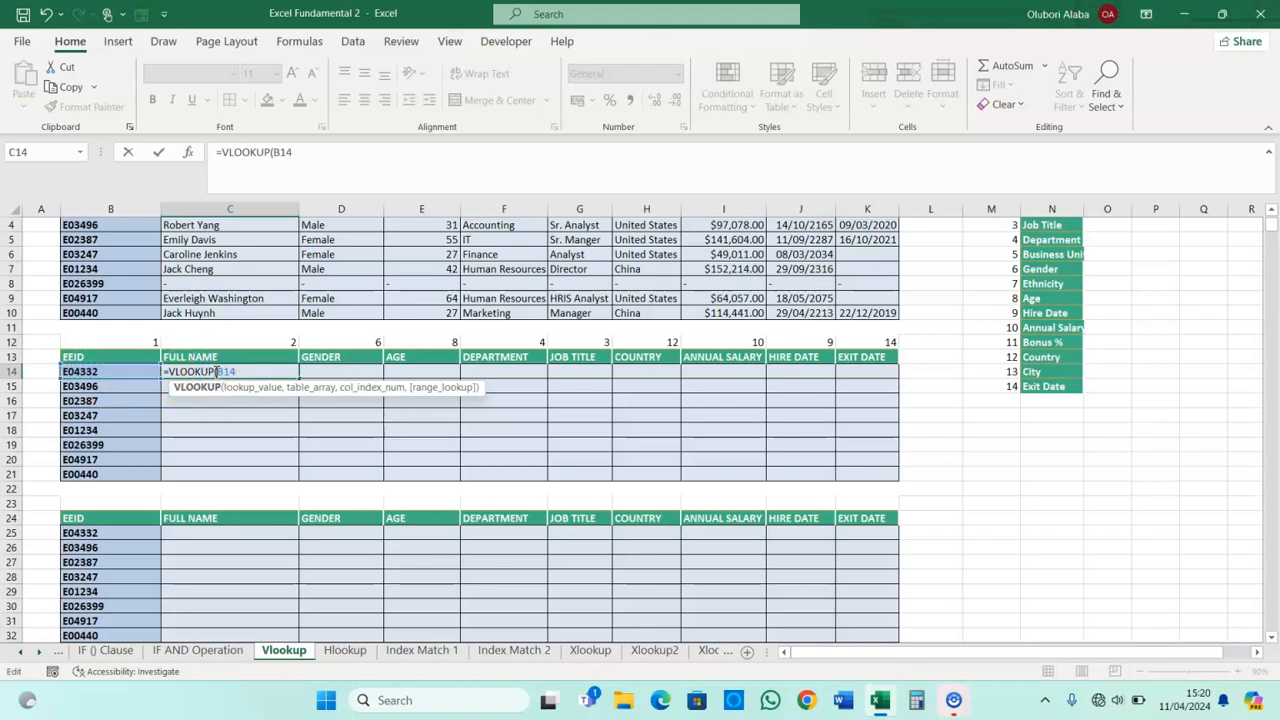
{"action": "type", "text": "$"}
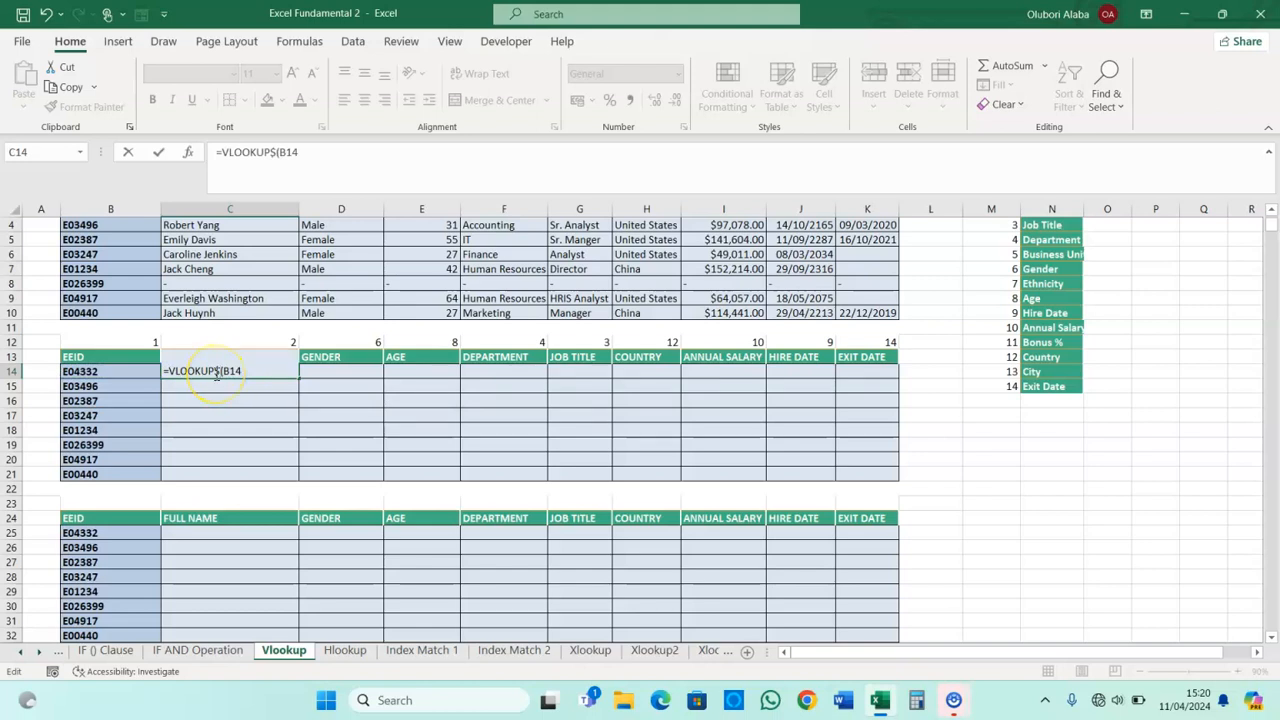
{"action": "key", "text": "BackSpace"}
{"action": "left_click", "coordinate": [218, 371]}
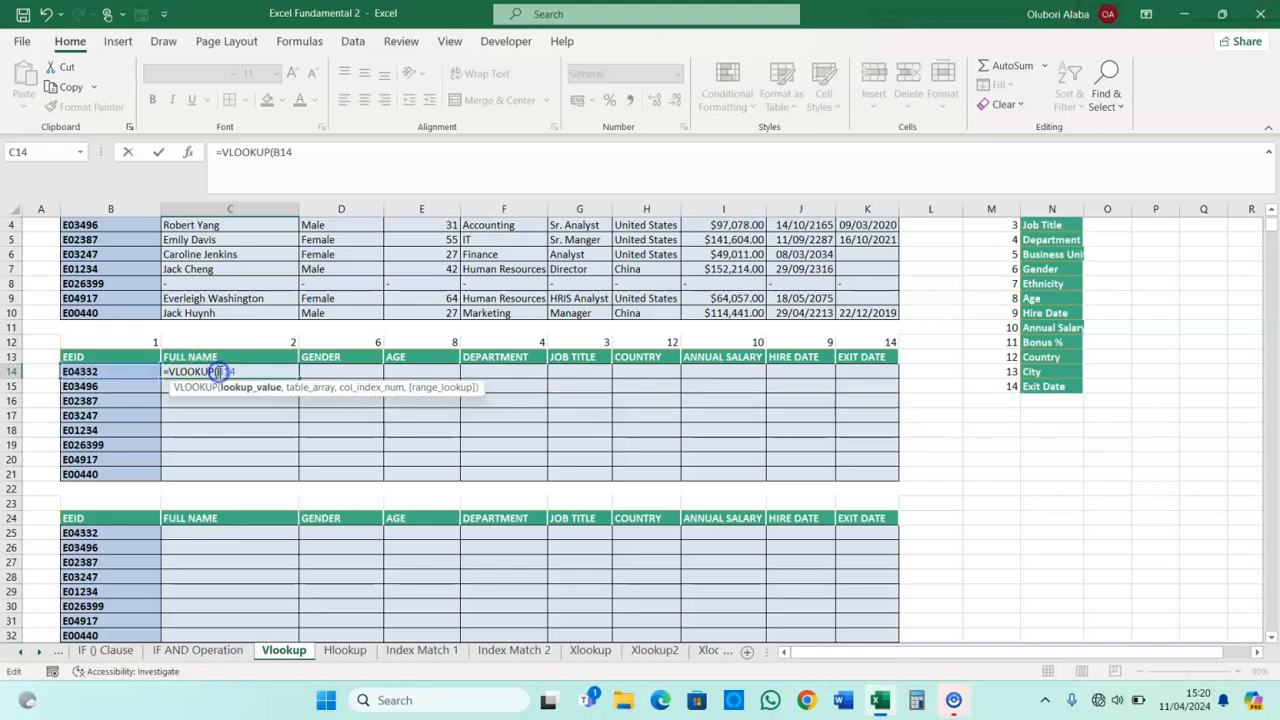
{"action": "type", "text": "$"}
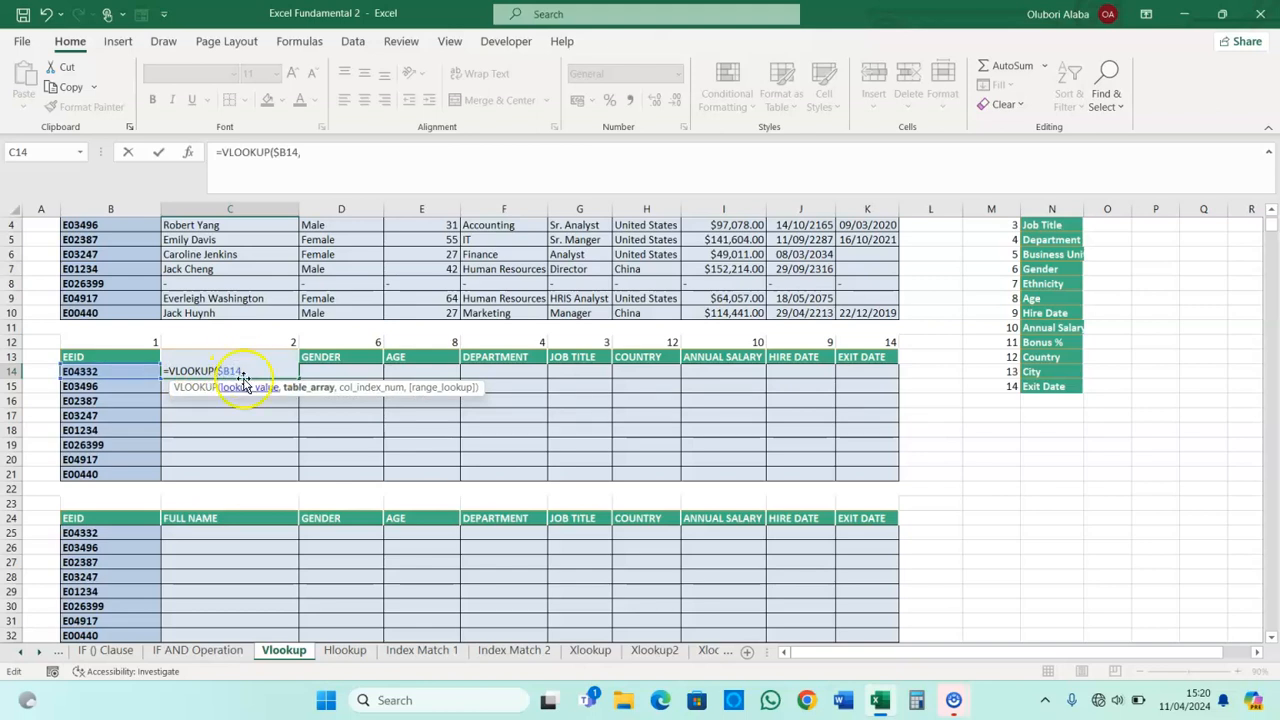
- Add the employee data range $A$34:$N$1034 as the absolute table array of the VLOOKUP in C14
{"action": "scroll", "coordinate": [250, 420], "scroll_direction": "down", "scroll_amount": 3}
{"action": "left_click", "coordinate": [50, 535]}
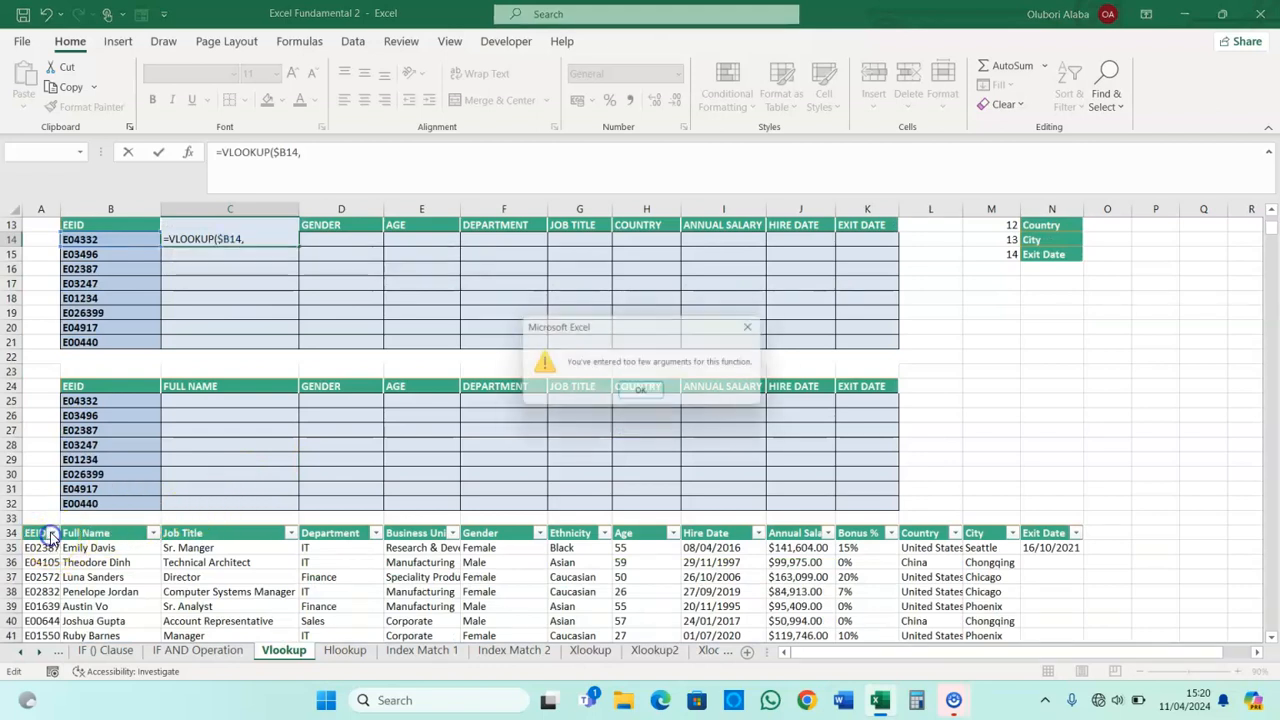
{"action": "left_click", "coordinate": [643, 395]}
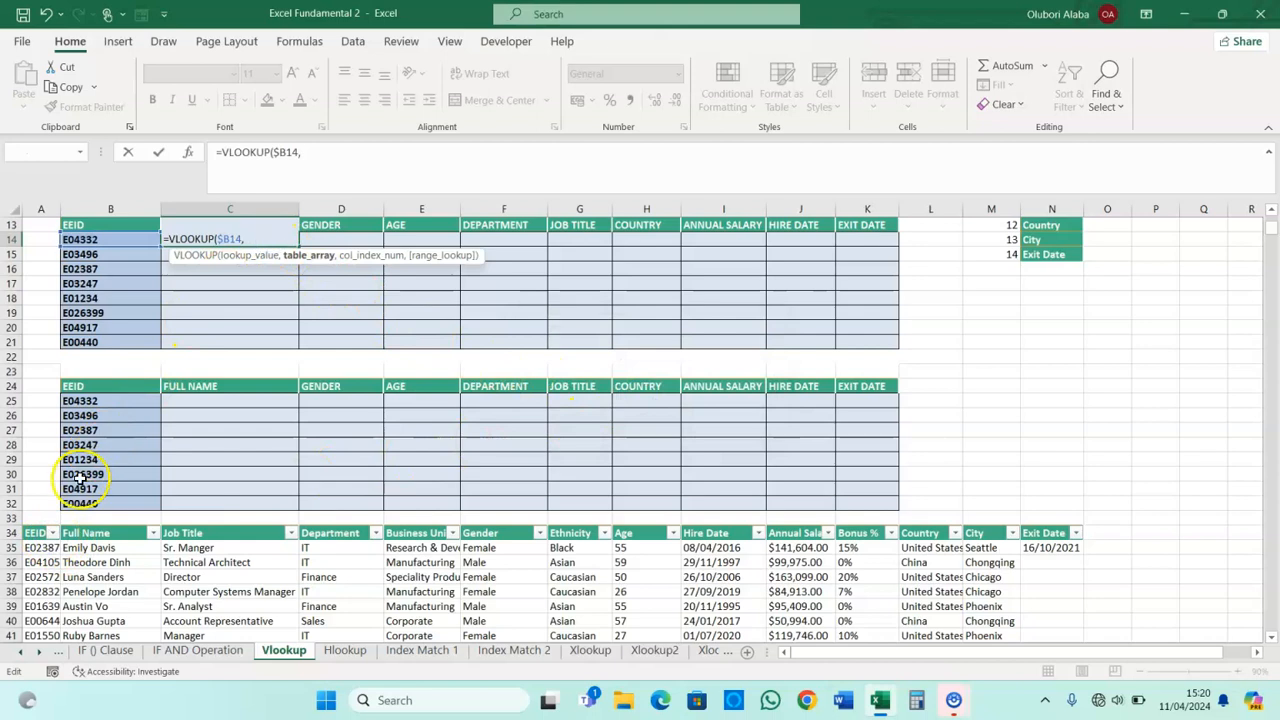
{"action": "left_click", "coordinate": [38, 532]}
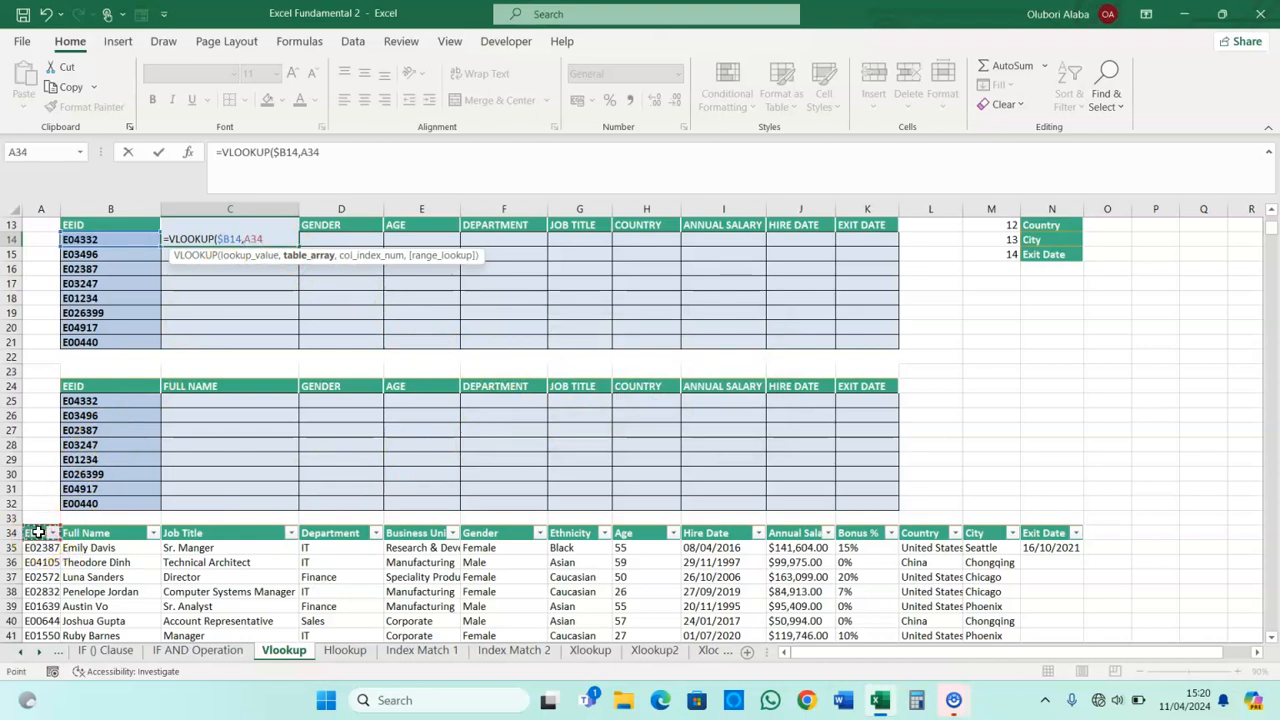
{"action": "key", "text": "ctrl+shift+Down"}
{"action": "key", "text": "ctrl+shift+Right"}
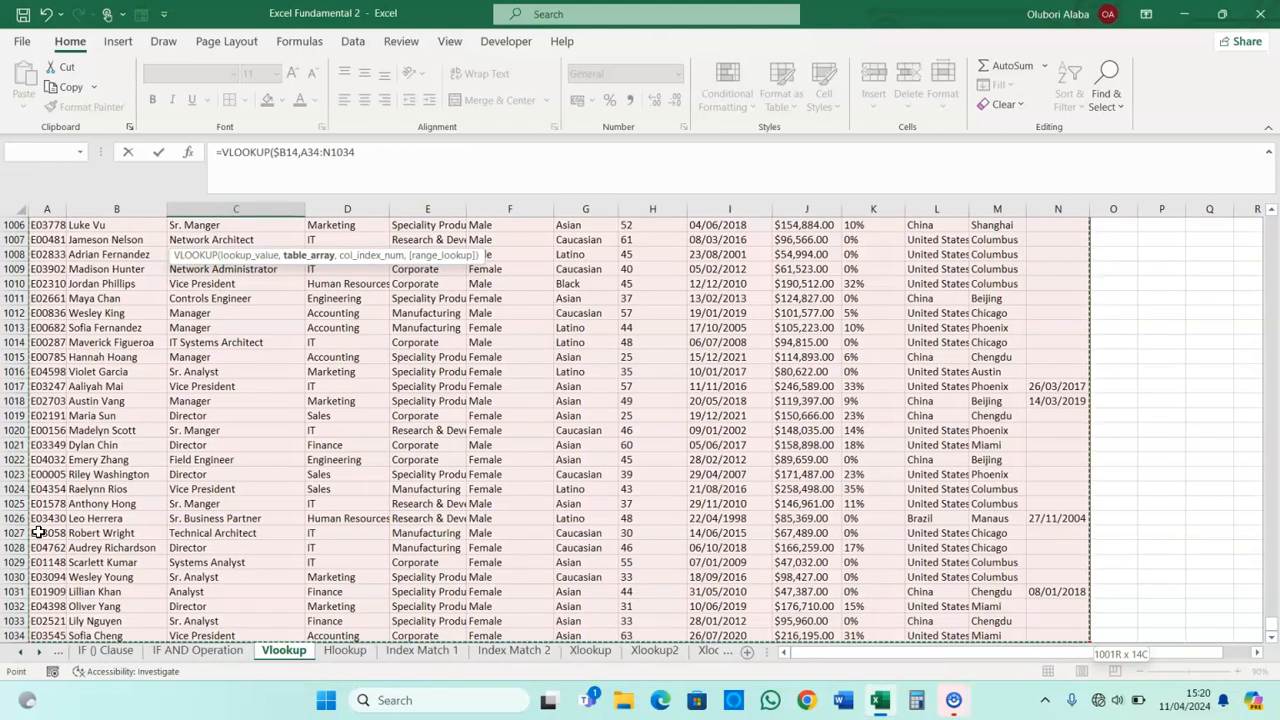
{"action": "key", "text": "F4"}
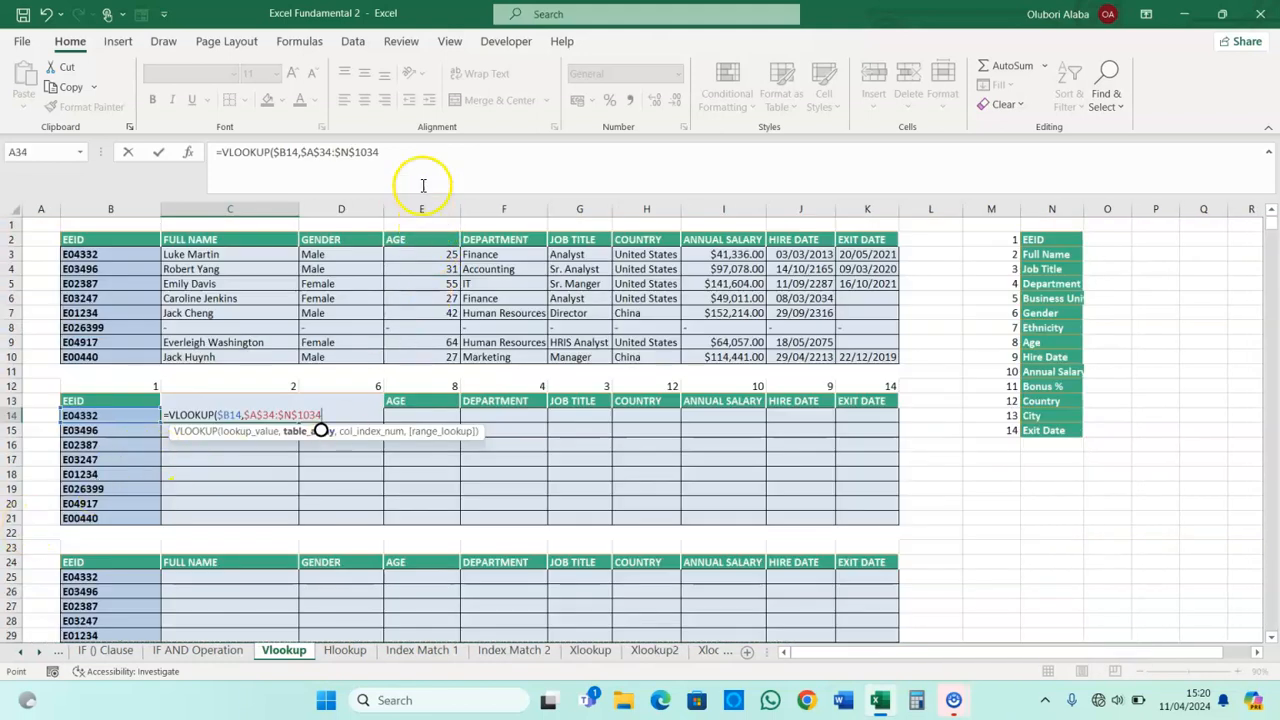
{"action": "left_click", "coordinate": [415, 157]}
{"action": "type", "text": ","}
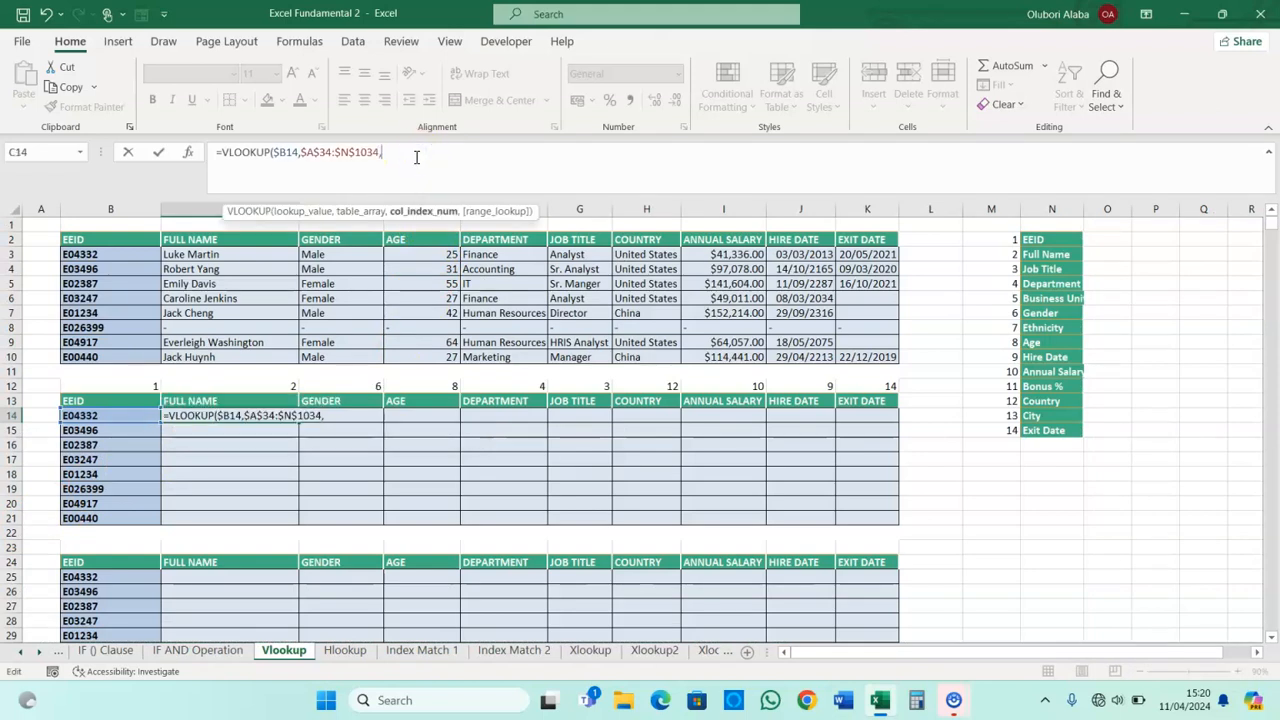
- Complete the VLOOKUP in C14 with C$12 as column index and 0 as the range lookup
{"action": "left_click", "coordinate": [250, 388]}
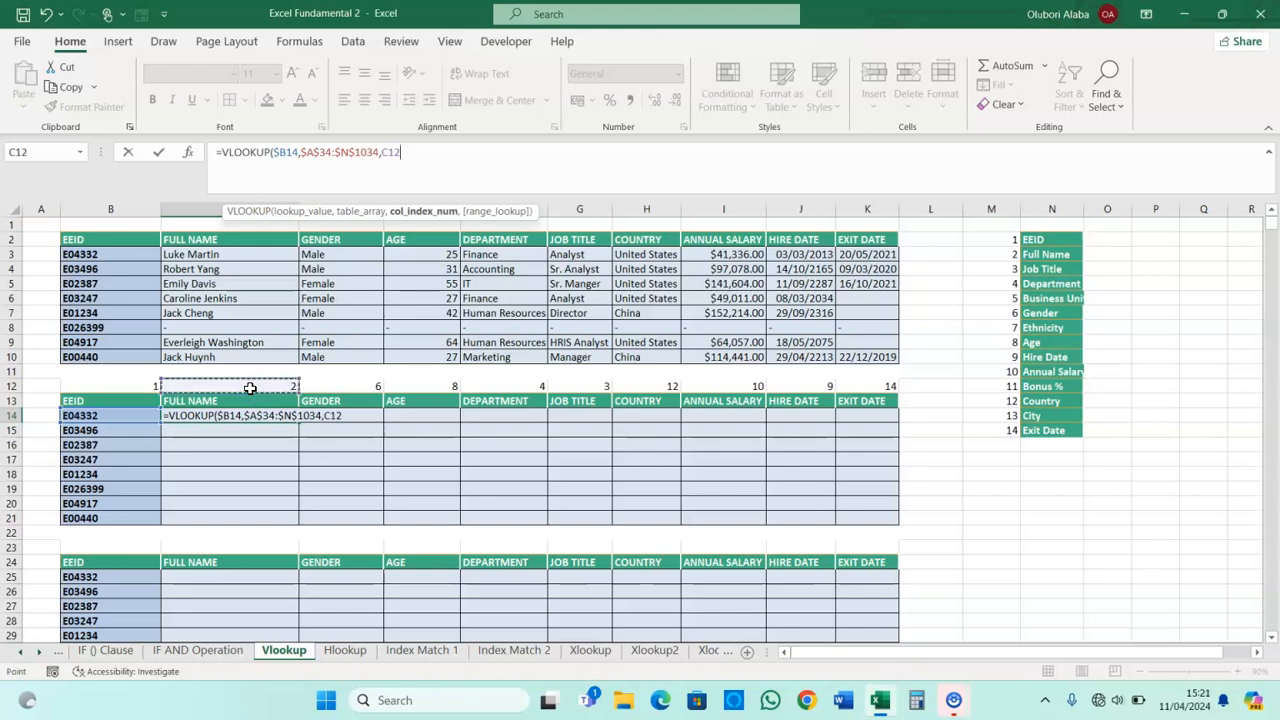
{"action": "left_click", "coordinate": [389, 152]}
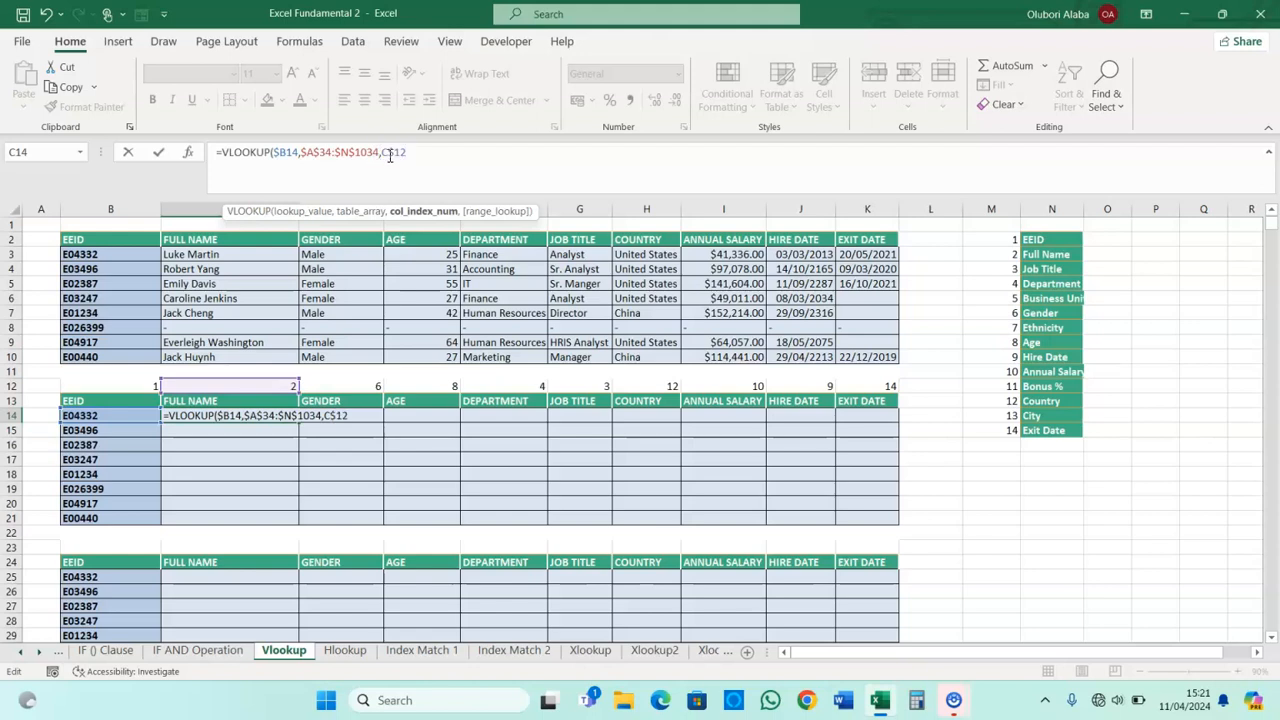
{"action": "type", "text": ",0"}
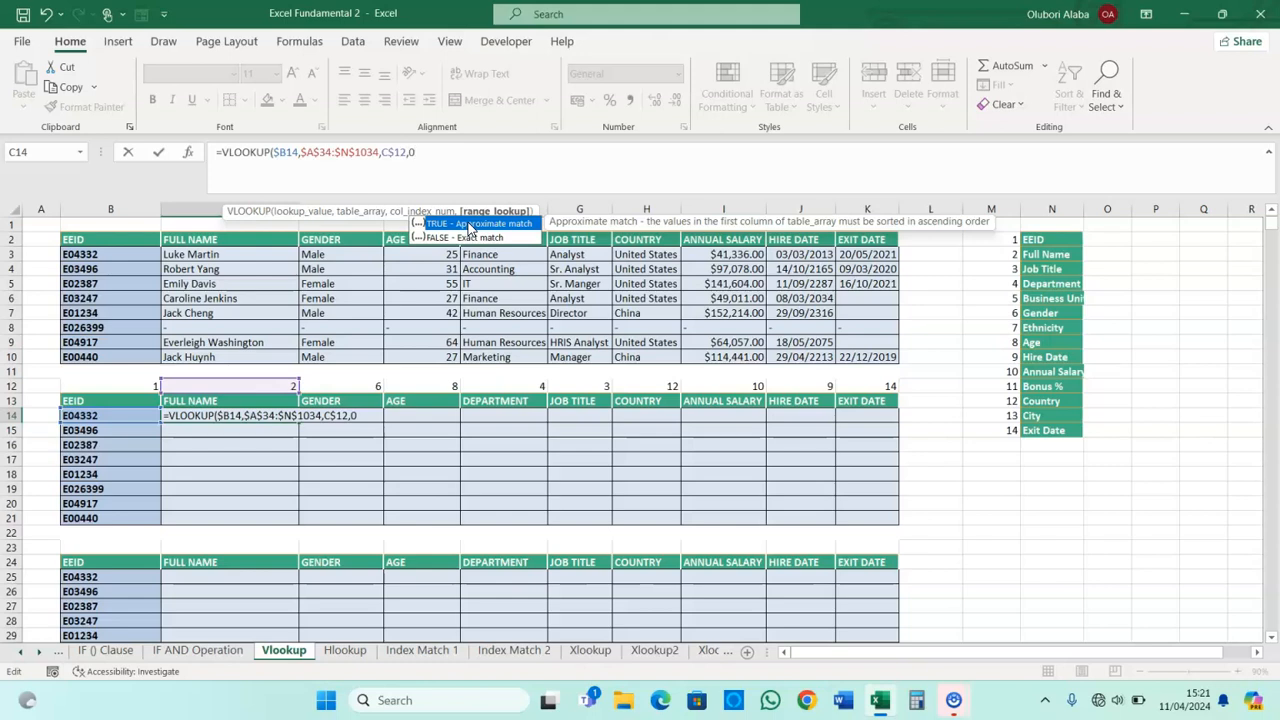
{"action": "key", "text": "Return"}
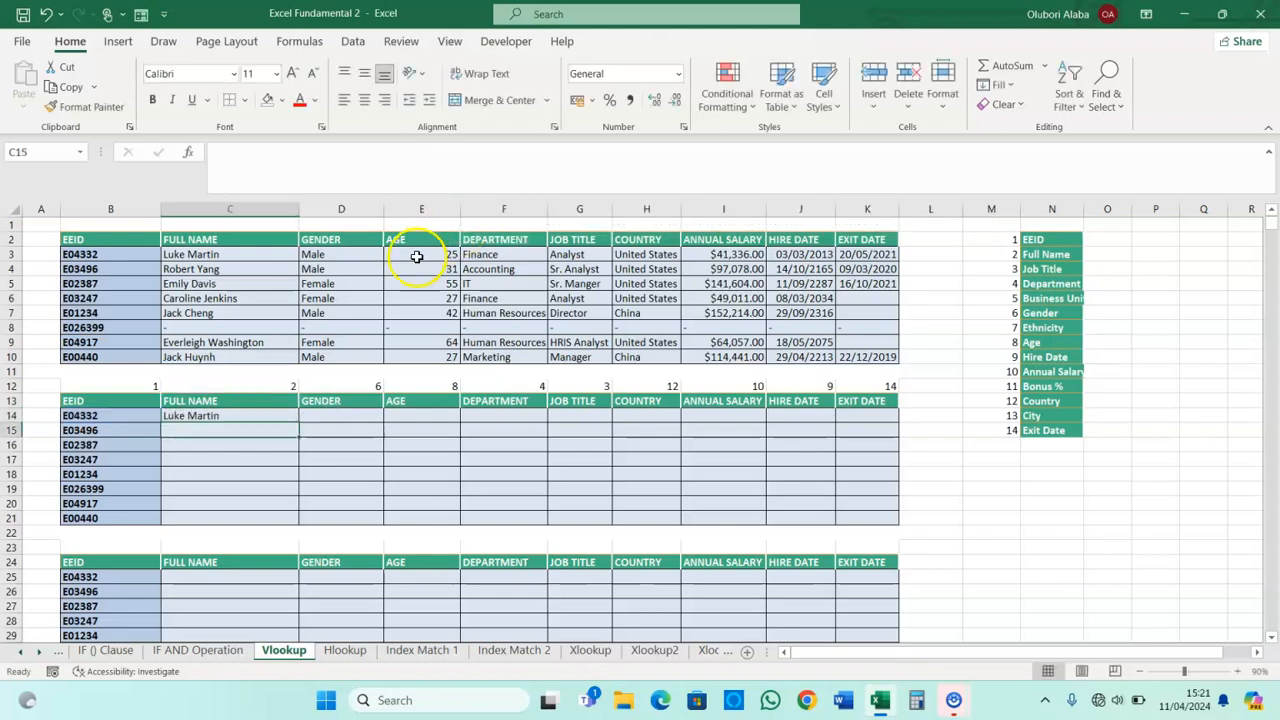
- Fill the VLOOKUP formula from C14 across and down to K21 in the second table
{"action": "left_click", "coordinate": [213, 414]}
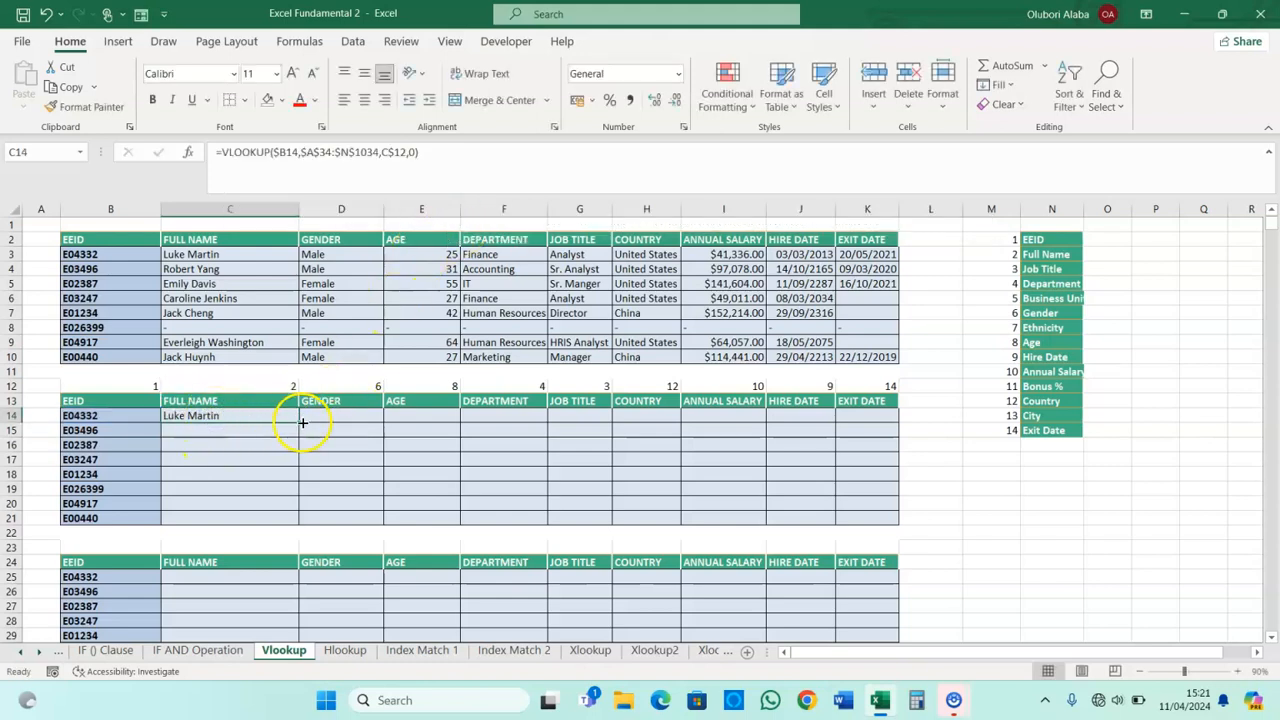
{"action": "left_click_drag", "start_coordinate": [299, 422], "coordinate": [897, 523]}
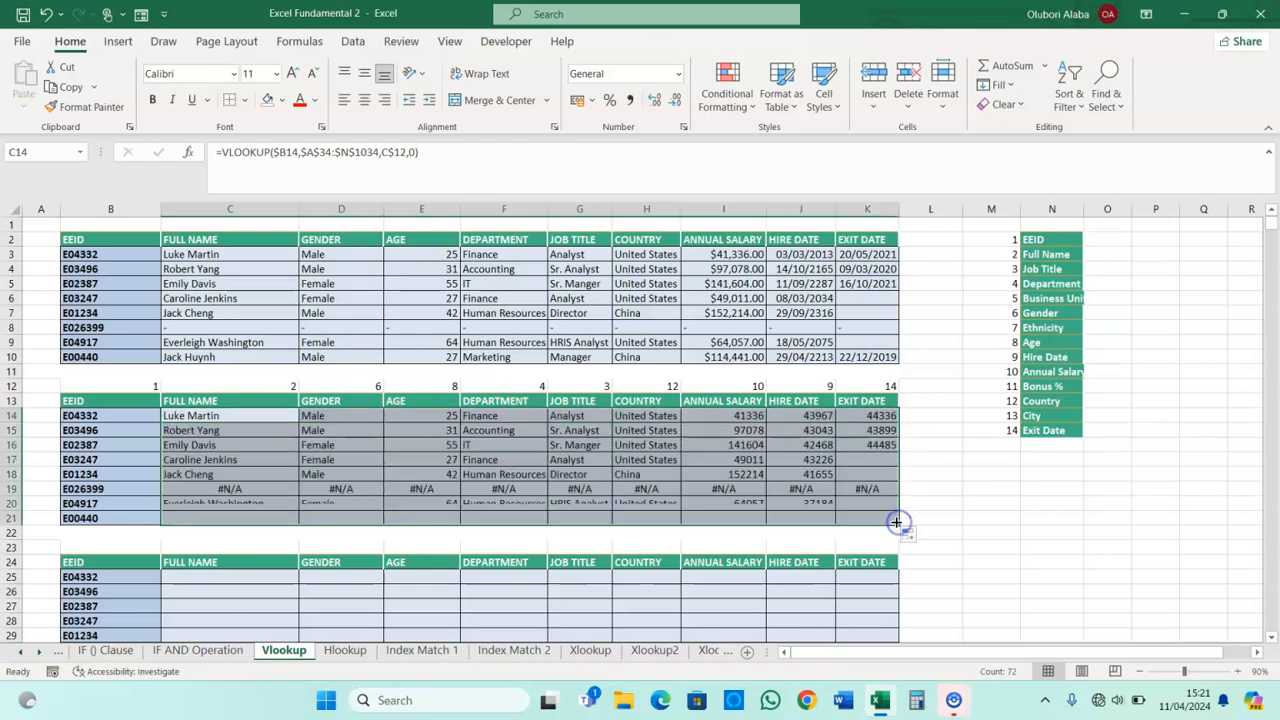
{"action": "left_click", "coordinate": [200, 491]}
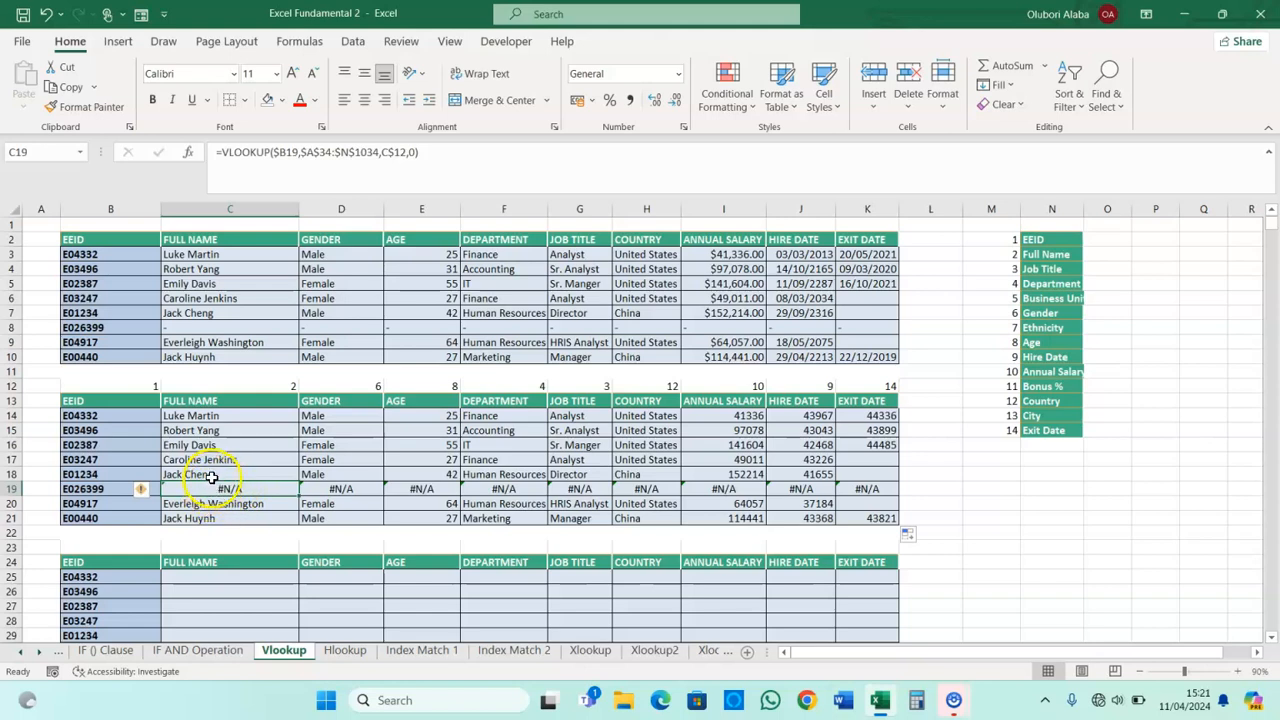
- Wrap the C14 formula in IFERROR with "-" as the error value and refill it across and down to K21
{"action": "left_click", "coordinate": [190, 418]}
{"action": "left_click", "coordinate": [223, 153]}
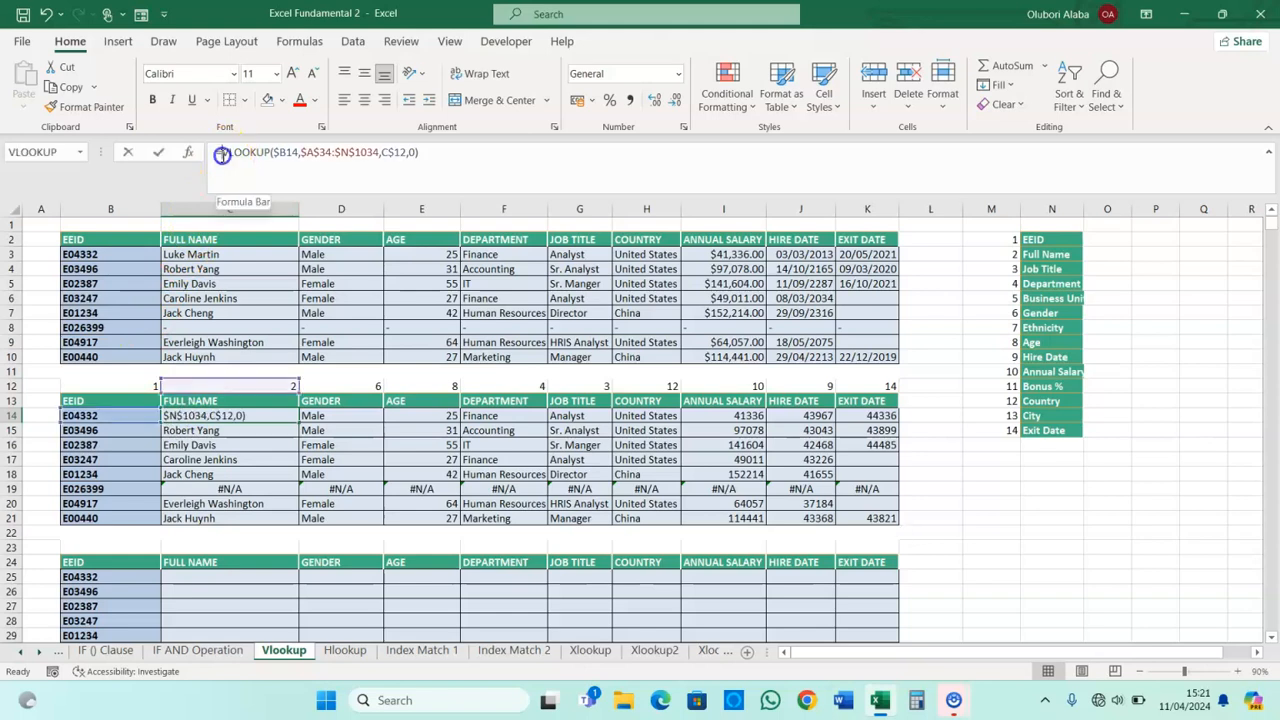
{"action": "type", "text": "ife"}
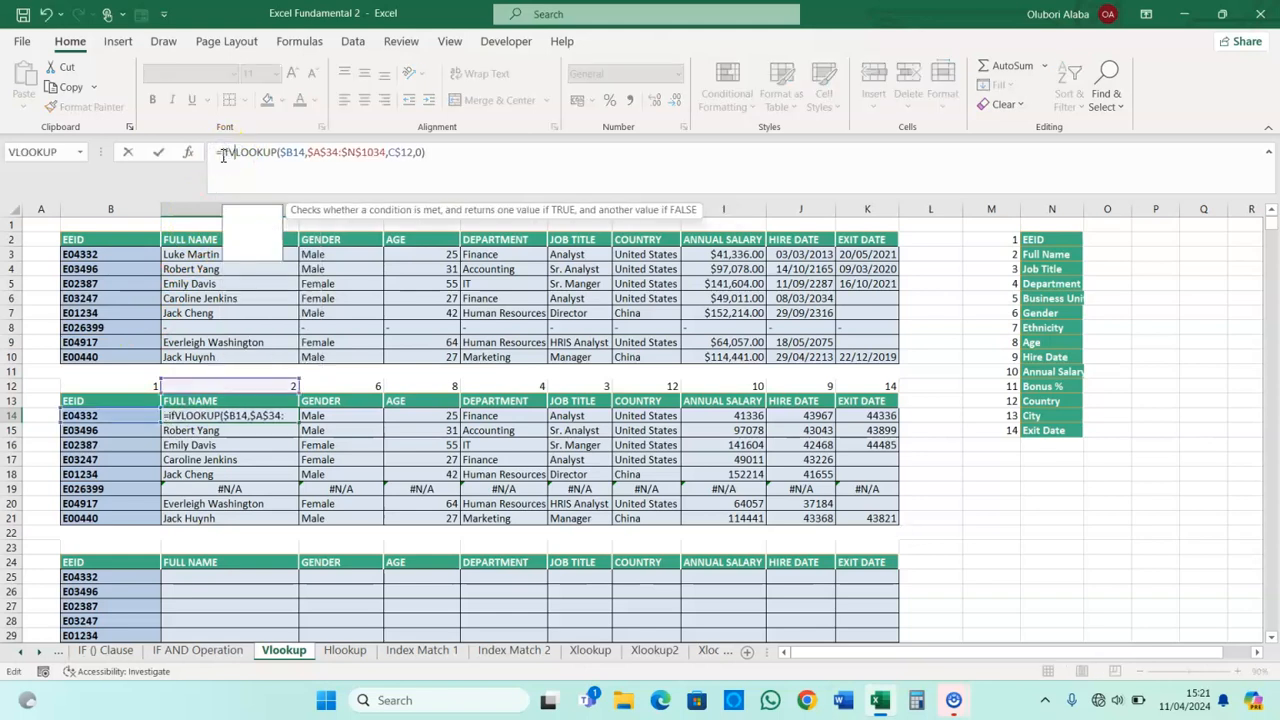
{"action": "key", "text": "Tab"}
{"action": "left_click", "coordinate": [472, 153]}
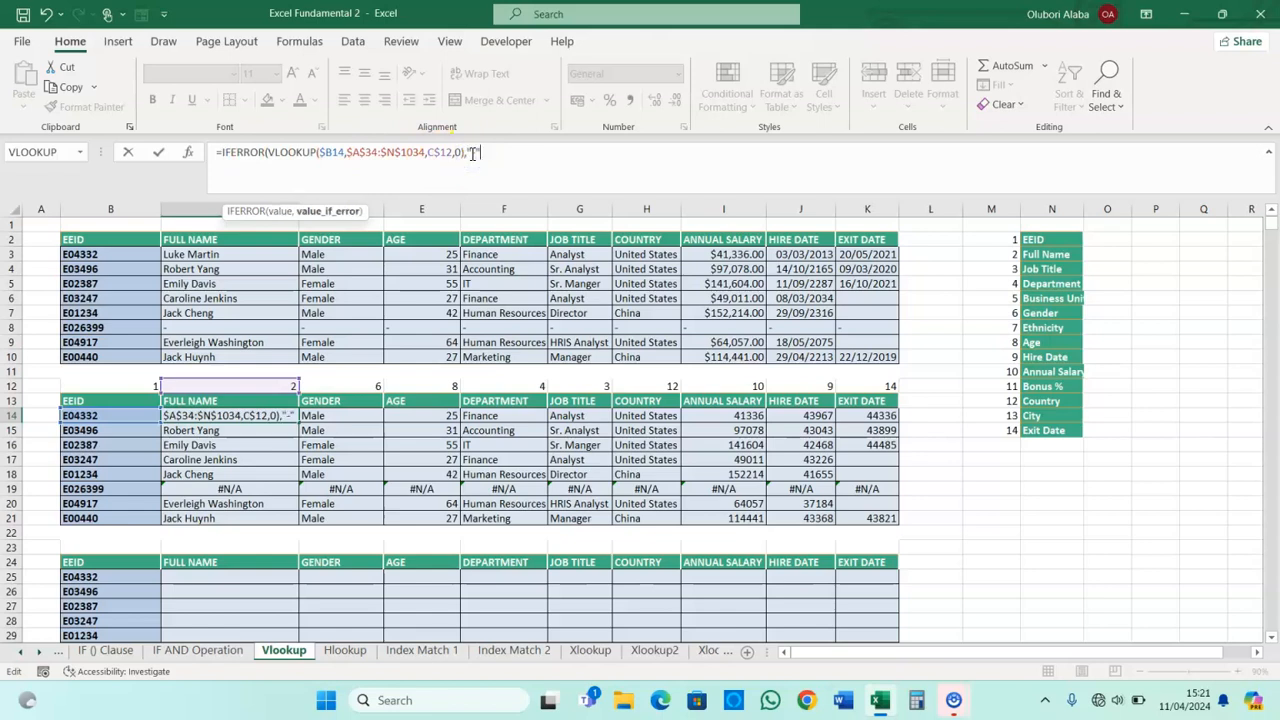
{"action": "type", "text": ",\"-\""}
{"action": "key", "text": "Return"}
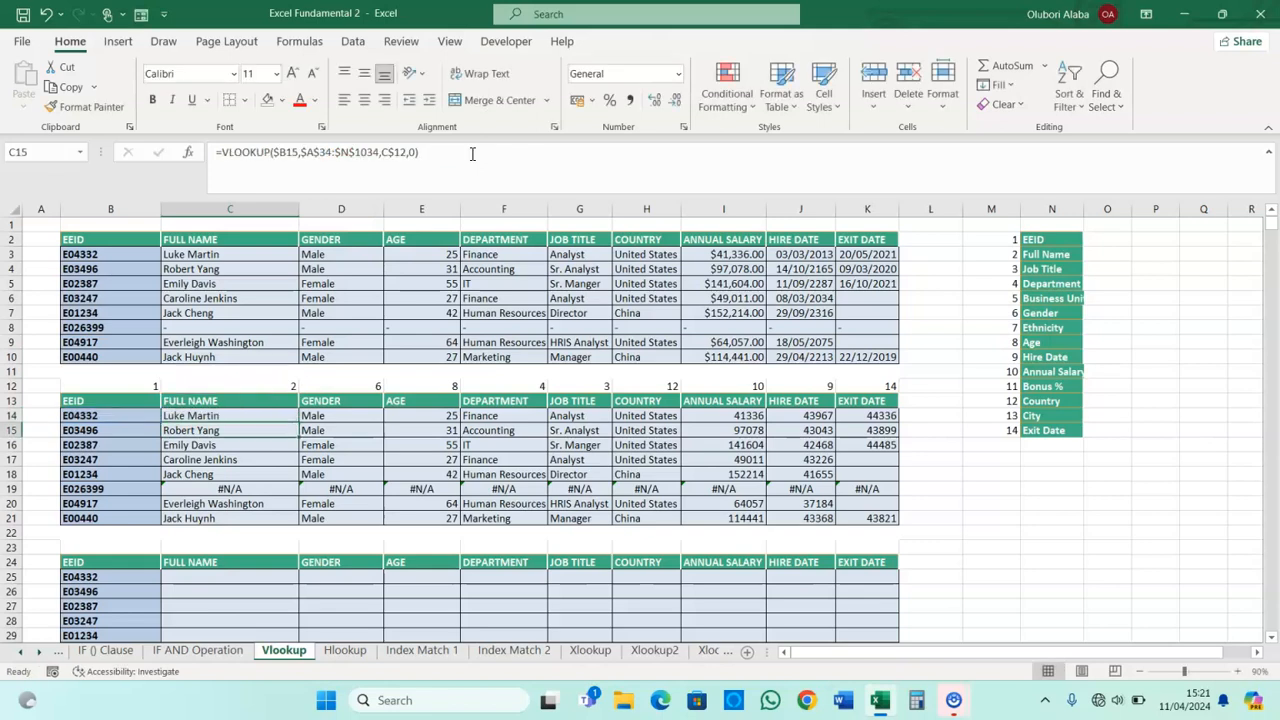
{"action": "left_click", "coordinate": [250, 415]}
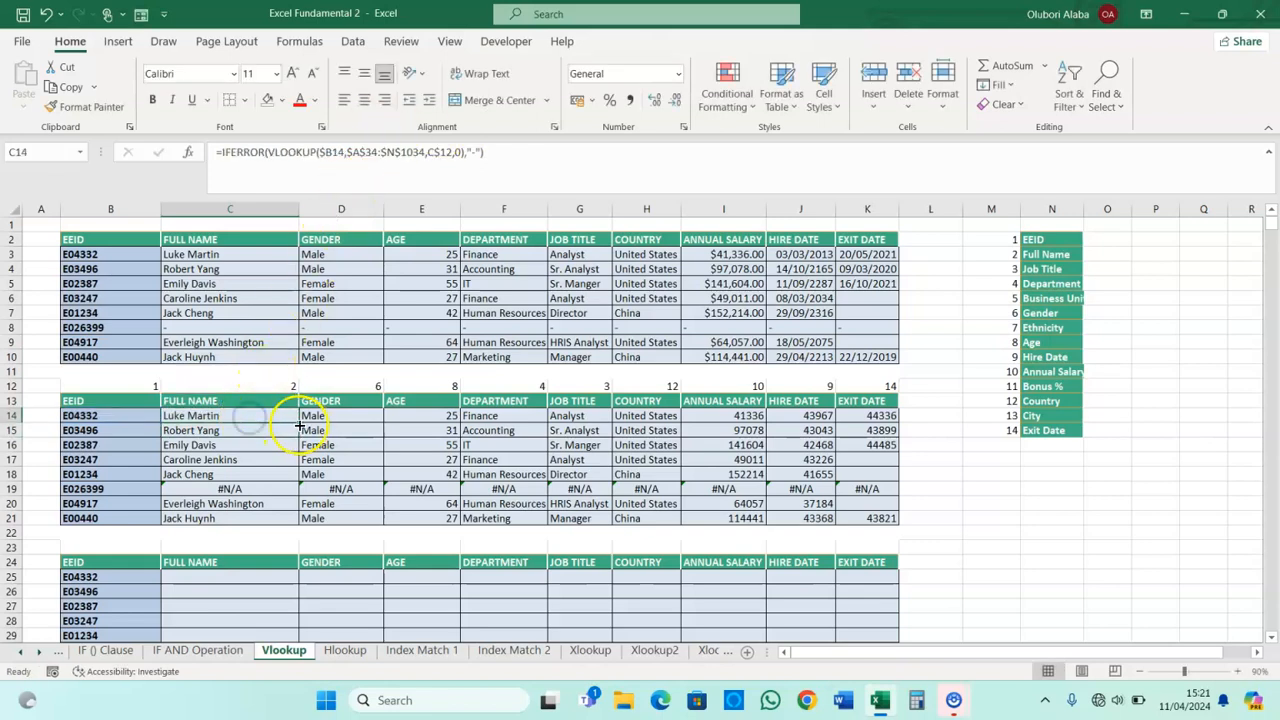
{"action": "left_click_drag", "start_coordinate": [315, 425], "coordinate": [904, 518]}
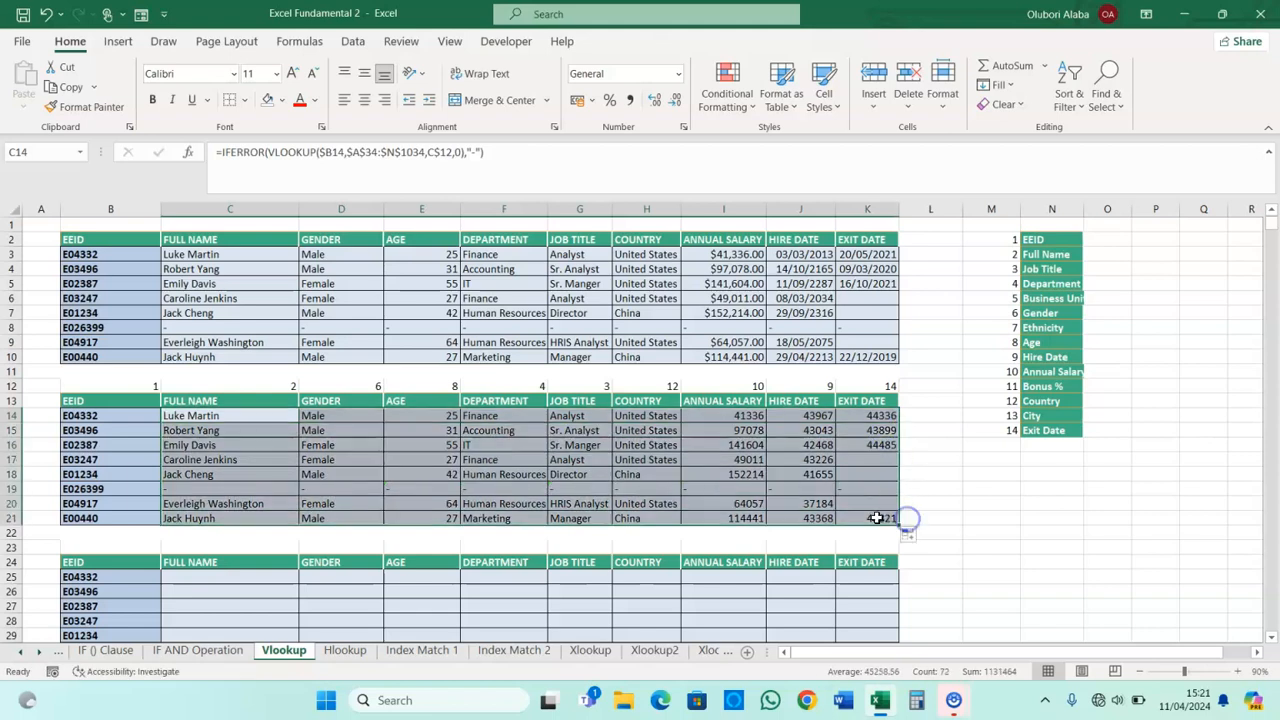
- Copy the currency format of I10 onto the second table's Annual Salary results in I14:I21
{"action": "scroll", "coordinate": [528, 486], "scroll_direction": "down", "scroll_amount": 1}
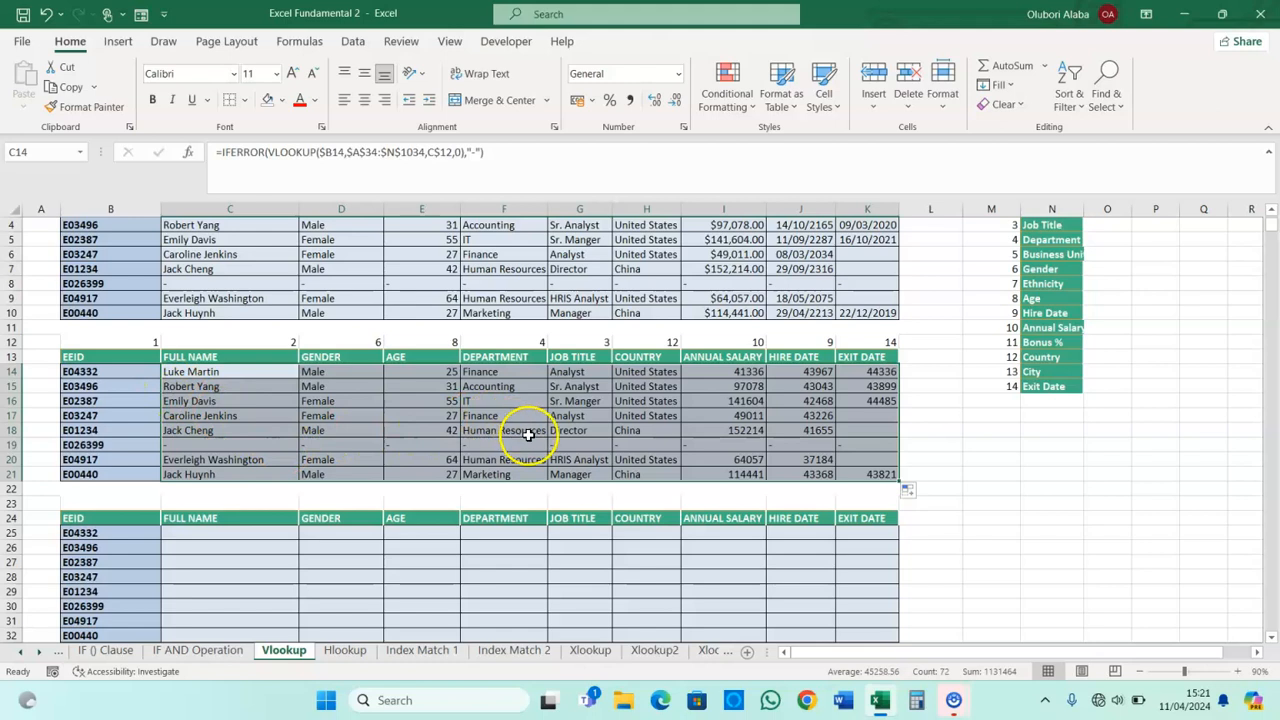
{"action": "left_click", "coordinate": [716, 386]}
{"action": "left_click", "coordinate": [708, 313]}
{"action": "left_click", "coordinate": [92, 106]}
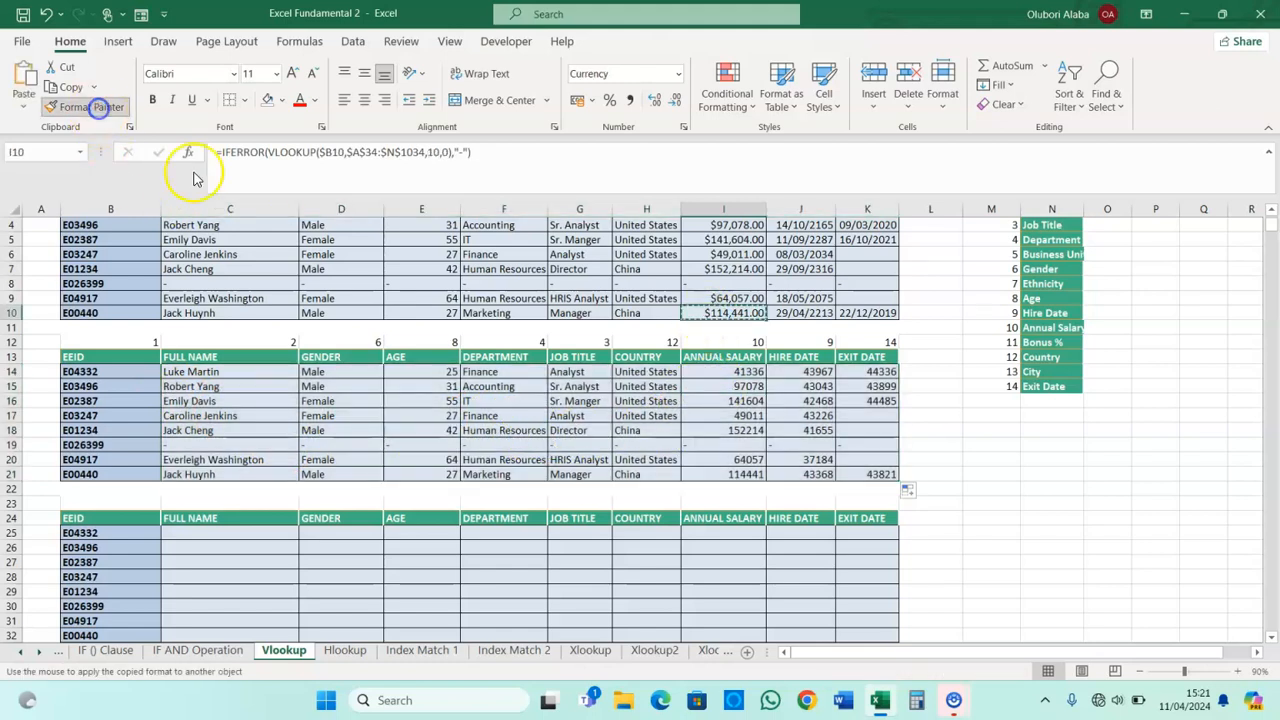
{"action": "mouse_move", "coordinate": [705, 375]}
{"action": "left_mouse_down"}
{"action": "mouse_move", "coordinate": [737, 374]}
{"action": "mouse_move", "coordinate": [742, 474]}
{"action": "left_mouse_up"}
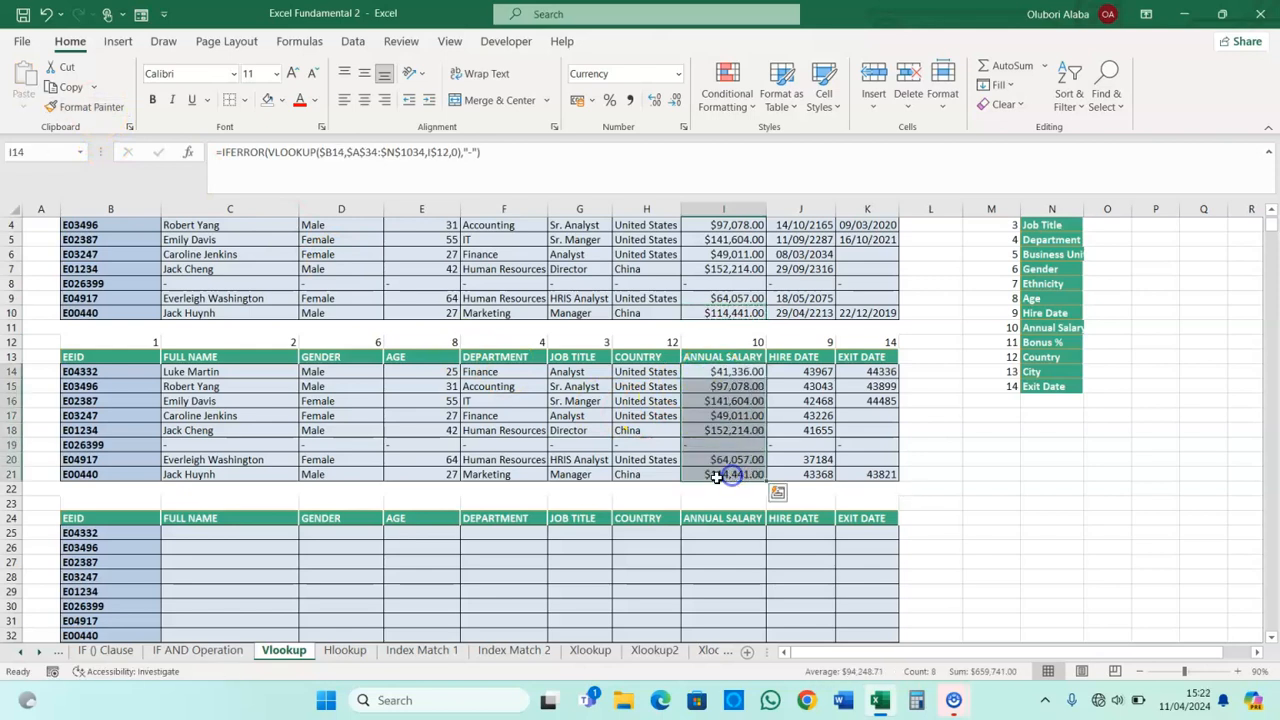
- Copy the date format of J10 onto the second table's Hire Date and Exit Date results in J14:K21
{"action": "left_click", "coordinate": [800, 313]}
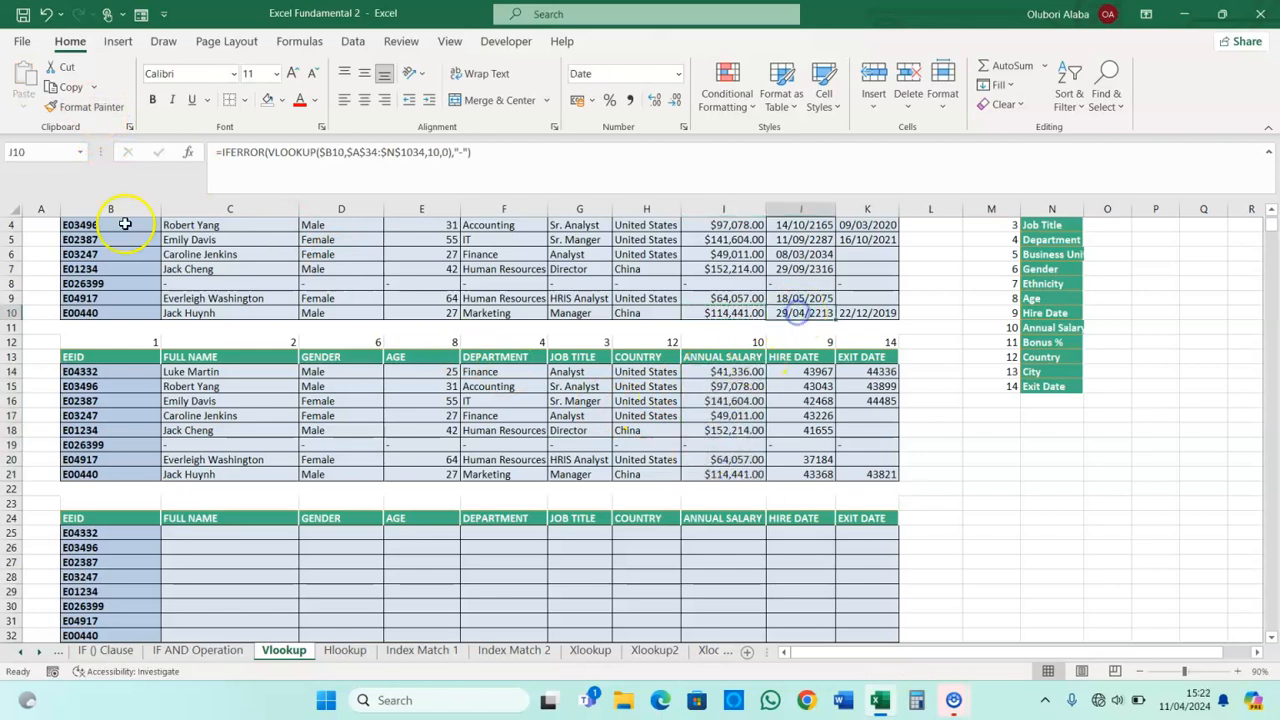
{"action": "left_click", "coordinate": [82, 108]}
{"action": "mouse_move", "coordinate": [775, 372]}
{"action": "left_mouse_down"}
{"action": "mouse_move", "coordinate": [828, 401]}
{"action": "mouse_move", "coordinate": [875, 475]}
{"action": "left_mouse_up"}
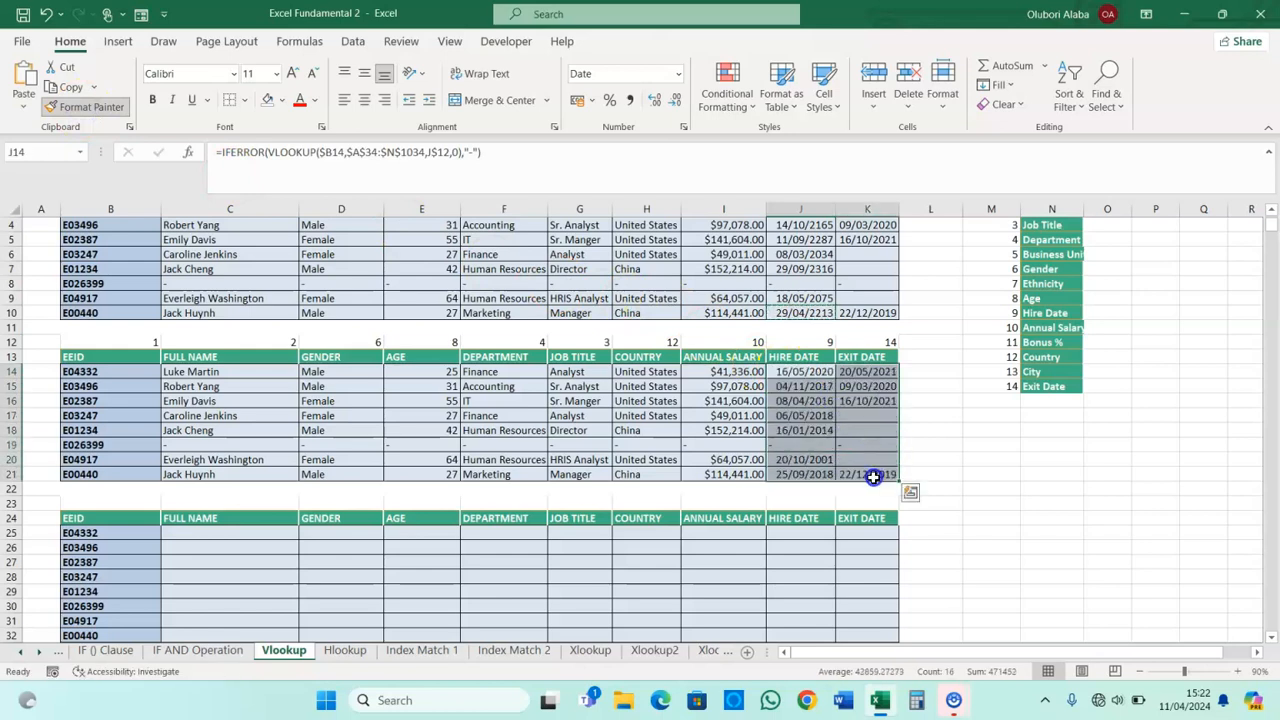
{"action": "left_click", "coordinate": [826, 415]}
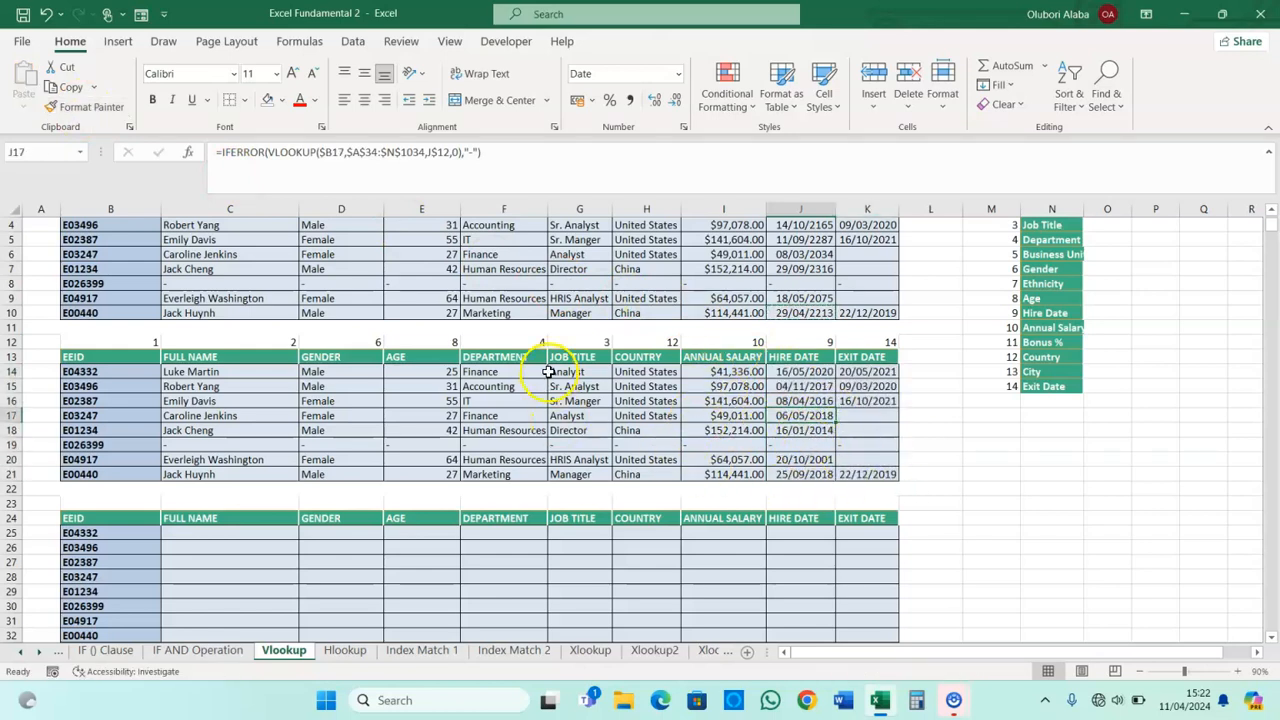
{"action": "scroll", "coordinate": [549, 372], "scroll_direction": "down", "scroll_amount": 1}
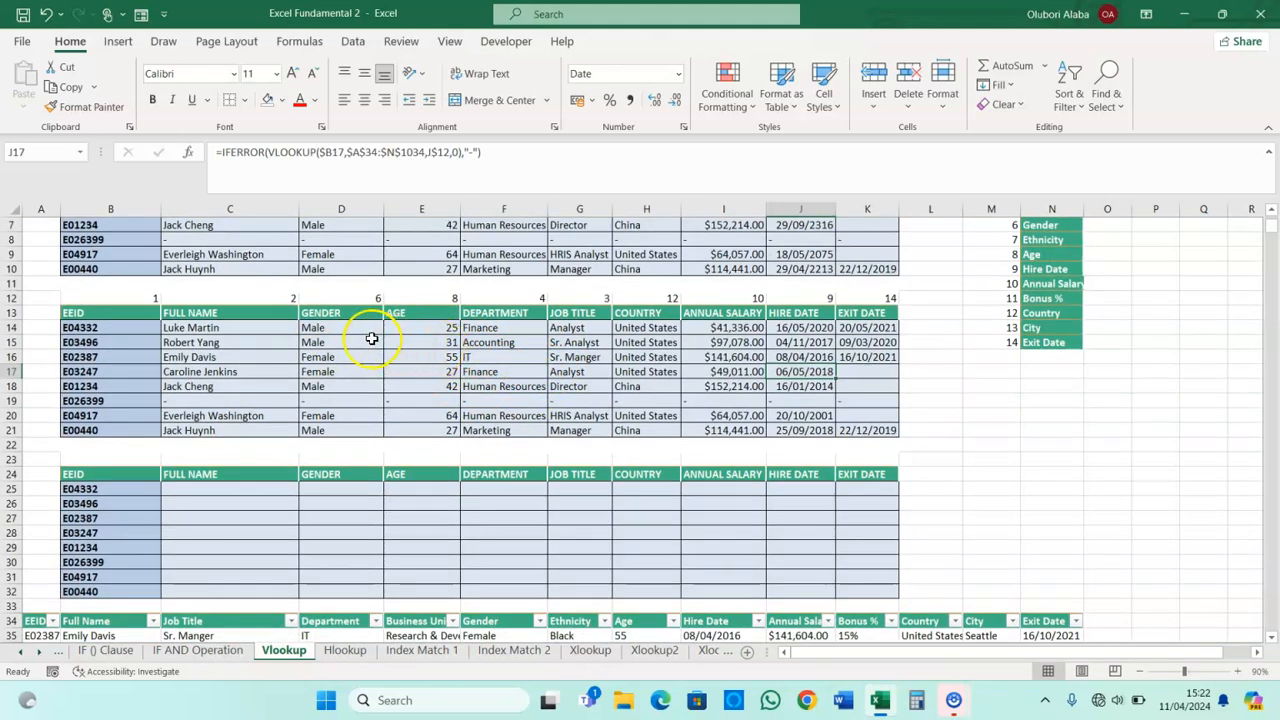
- Examine the second table's index row 12 and lookup results in C14:K21, and the empty third table from C25
{"action": "left_click_drag", "start_coordinate": [114, 298], "coordinate": [862, 298]}
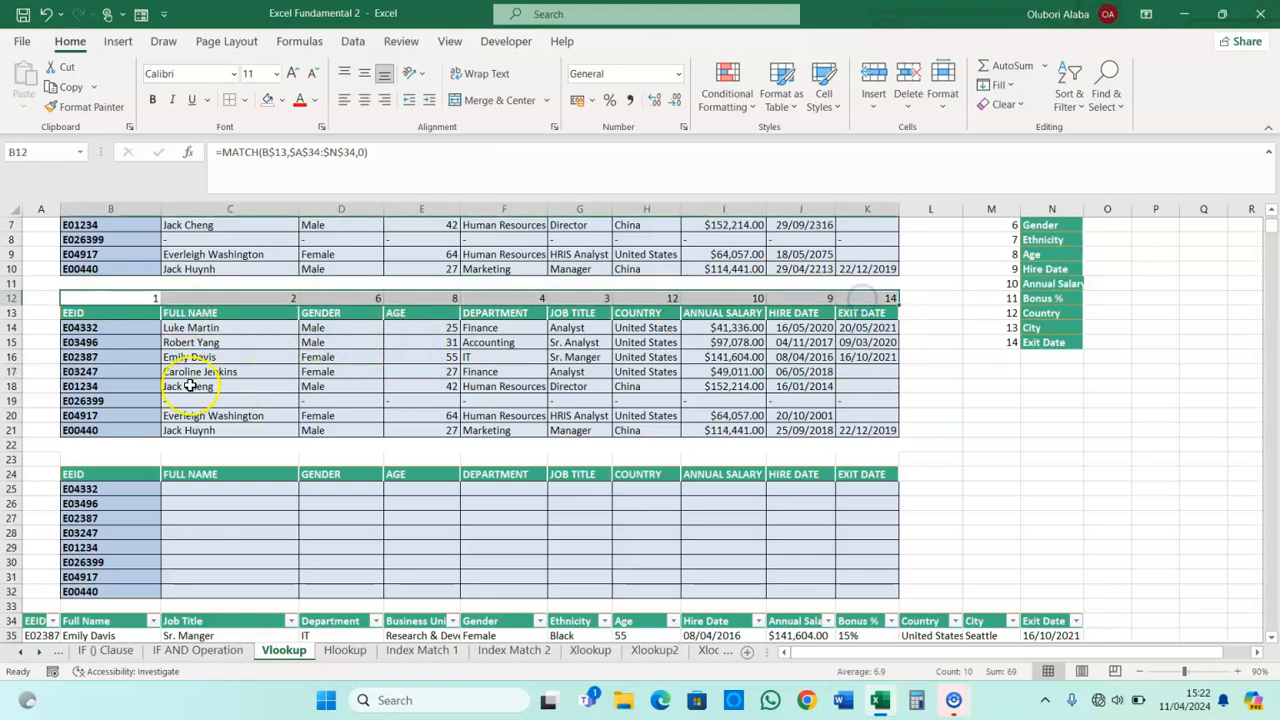
{"action": "left_click_drag", "start_coordinate": [172, 328], "coordinate": [858, 429]}
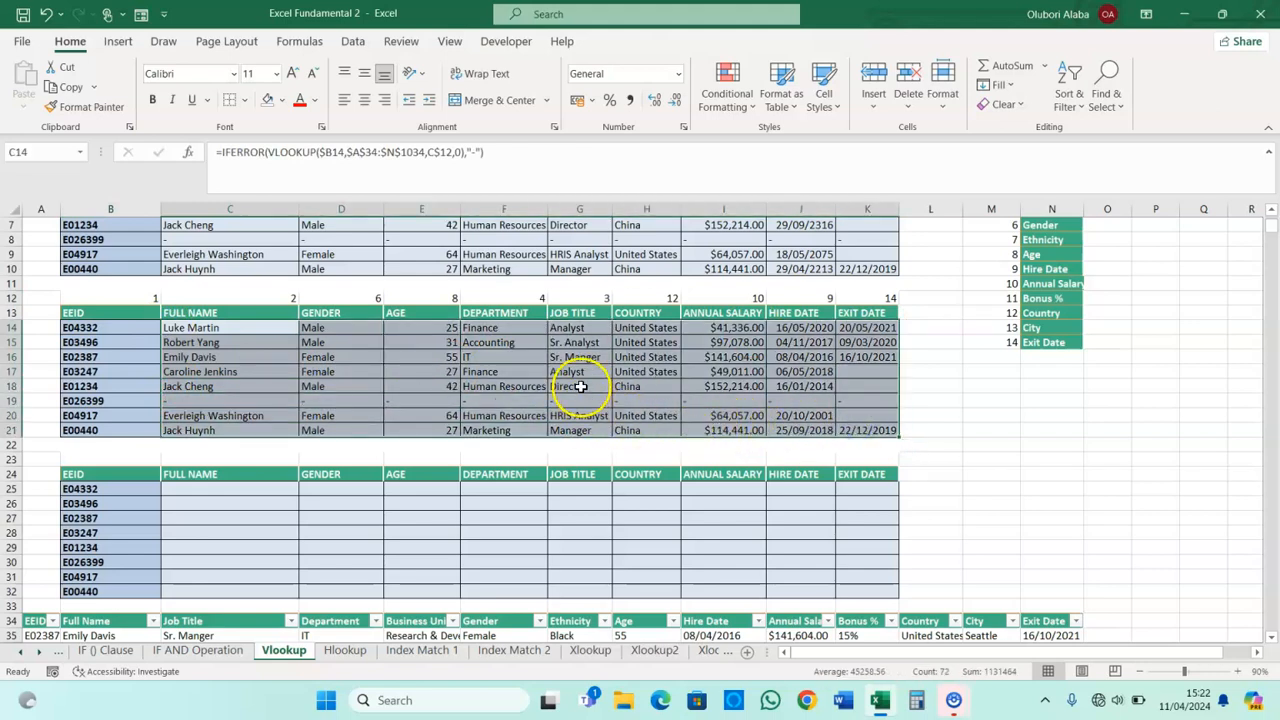
{"action": "scroll", "coordinate": [575, 386], "scroll_direction": "down", "scroll_amount": 2}
{"action": "left_click", "coordinate": [462, 372]}
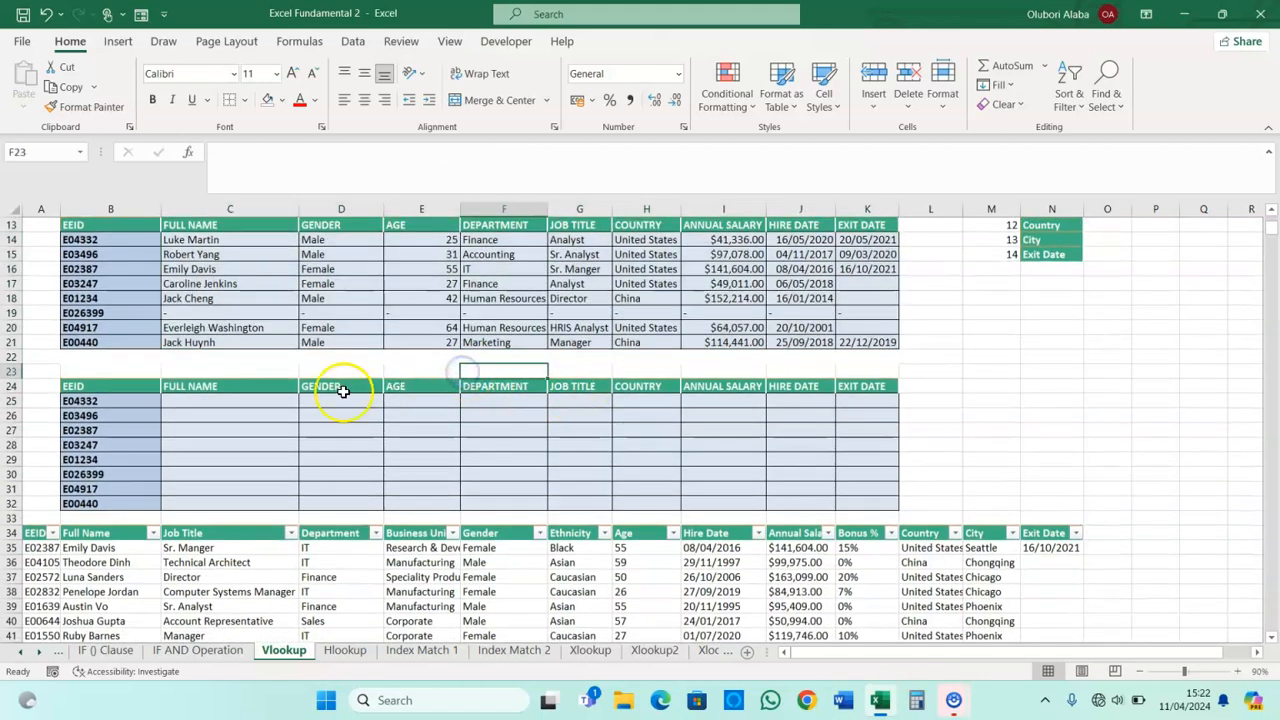
{"action": "left_click", "coordinate": [201, 406]}
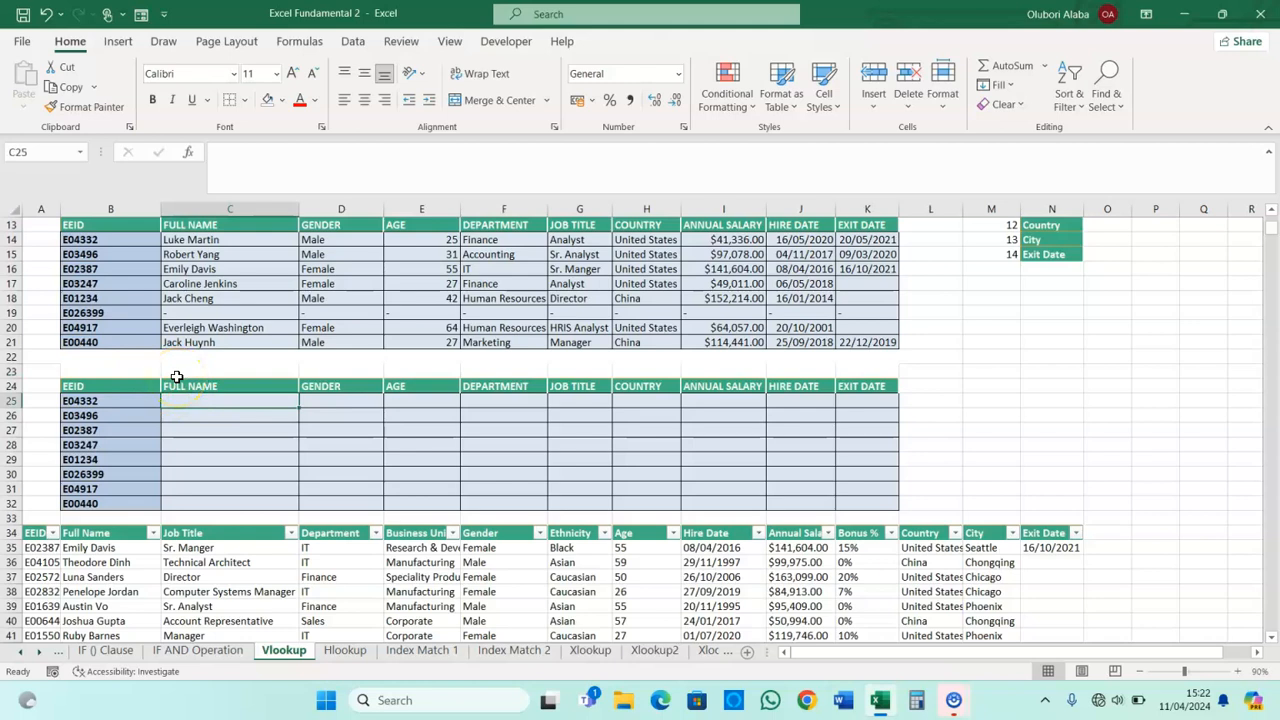
{"action": "scroll", "coordinate": [174, 376], "scroll_direction": "up", "scroll_amount": 2}
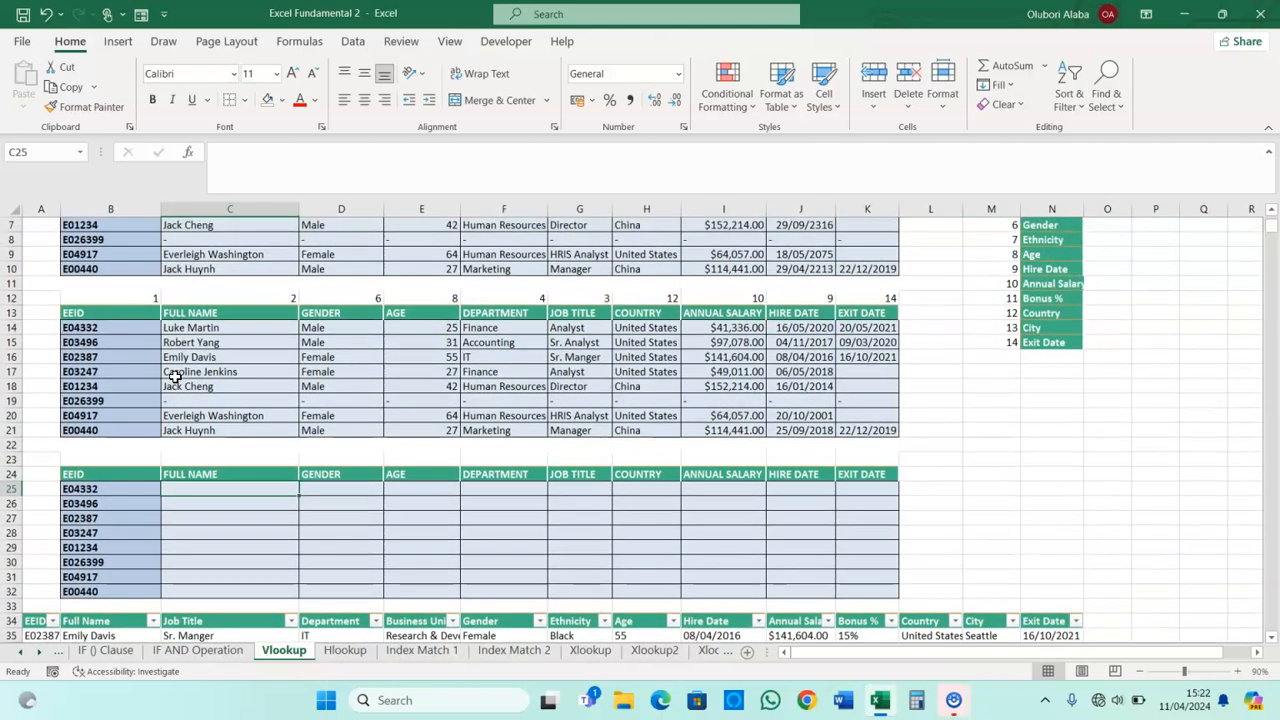
{"action": "scroll", "coordinate": [174, 376], "scroll_direction": "down", "scroll_amount": 1}
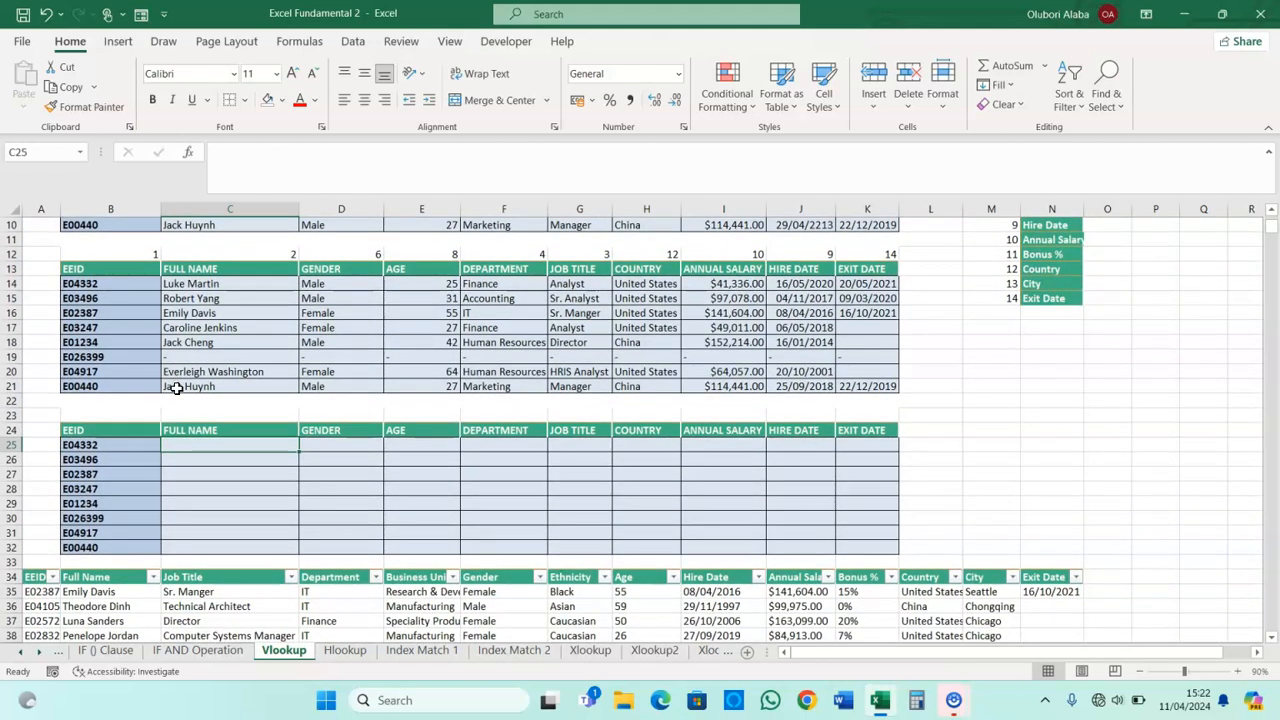
{"action": "scroll", "coordinate": [174, 388], "scroll_direction": "up", "scroll_amount": 1}
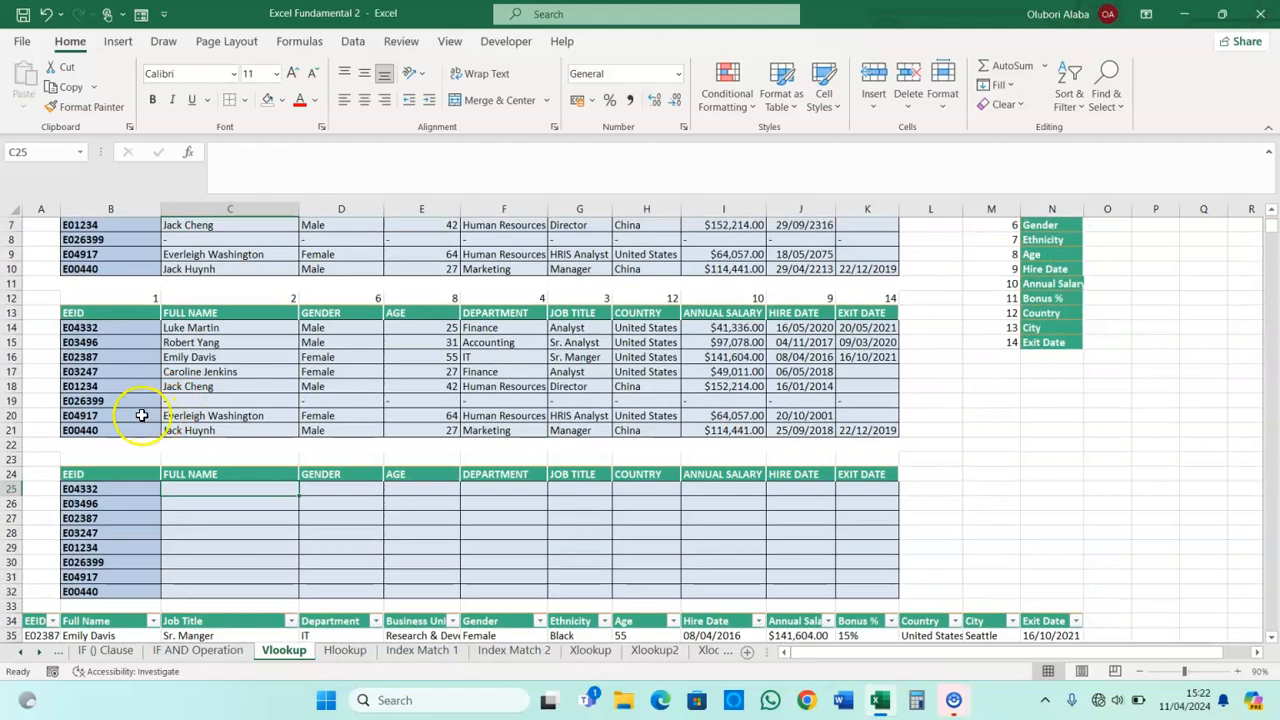
- Copy the text of the MATCH formula from B12 into B23 above the third table's EEID header
{"action": "left_click", "coordinate": [118, 300]}
{"action": "left_click", "coordinate": [372, 153]}
{"action": "left_click_drag", "start_coordinate": [370, 153], "coordinate": [190, 170]}
{"action": "key", "text": "ctrl+c"}
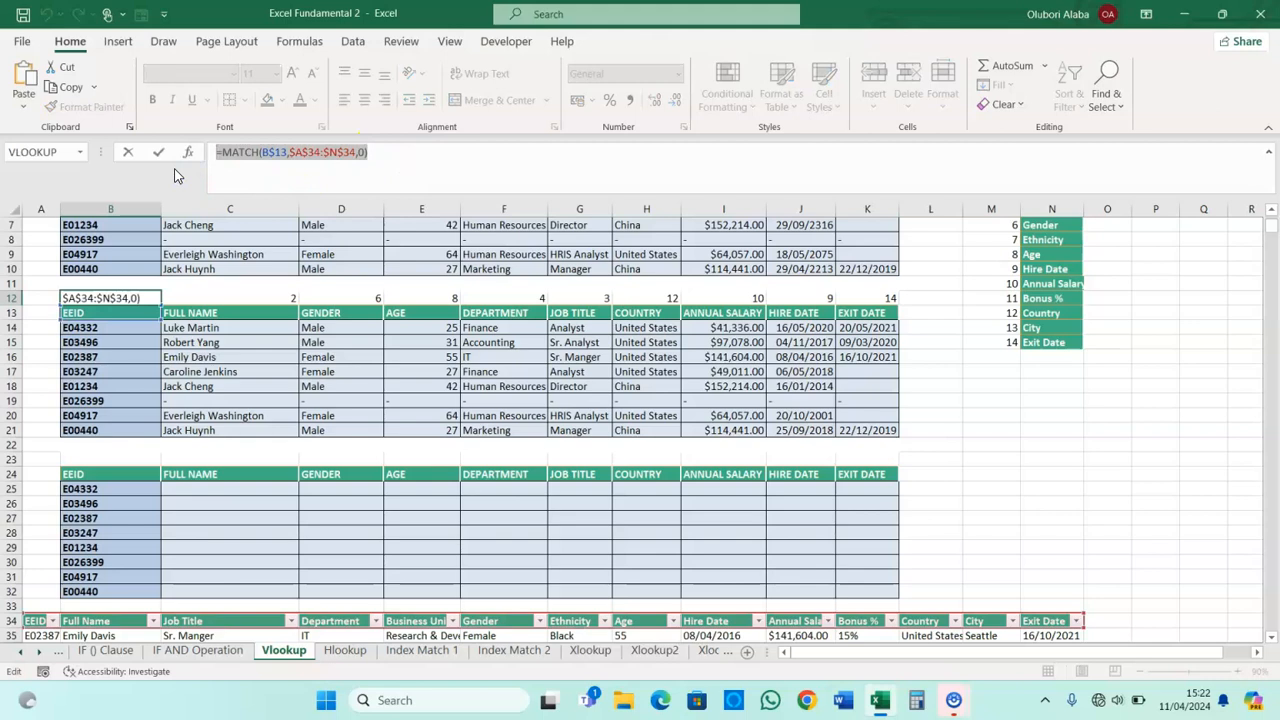
{"action": "key", "text": "Escape"}
{"action": "left_click", "coordinate": [114, 458]}
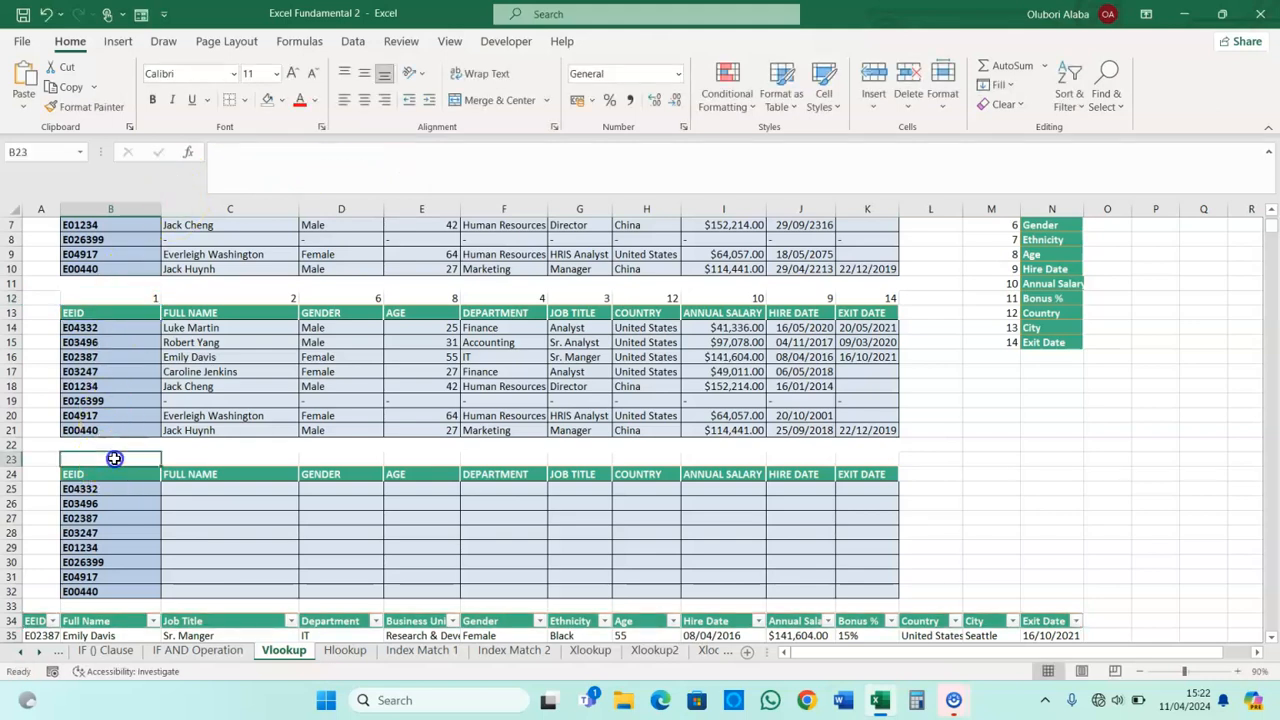
{"action": "key", "text": "ctrl+v"}
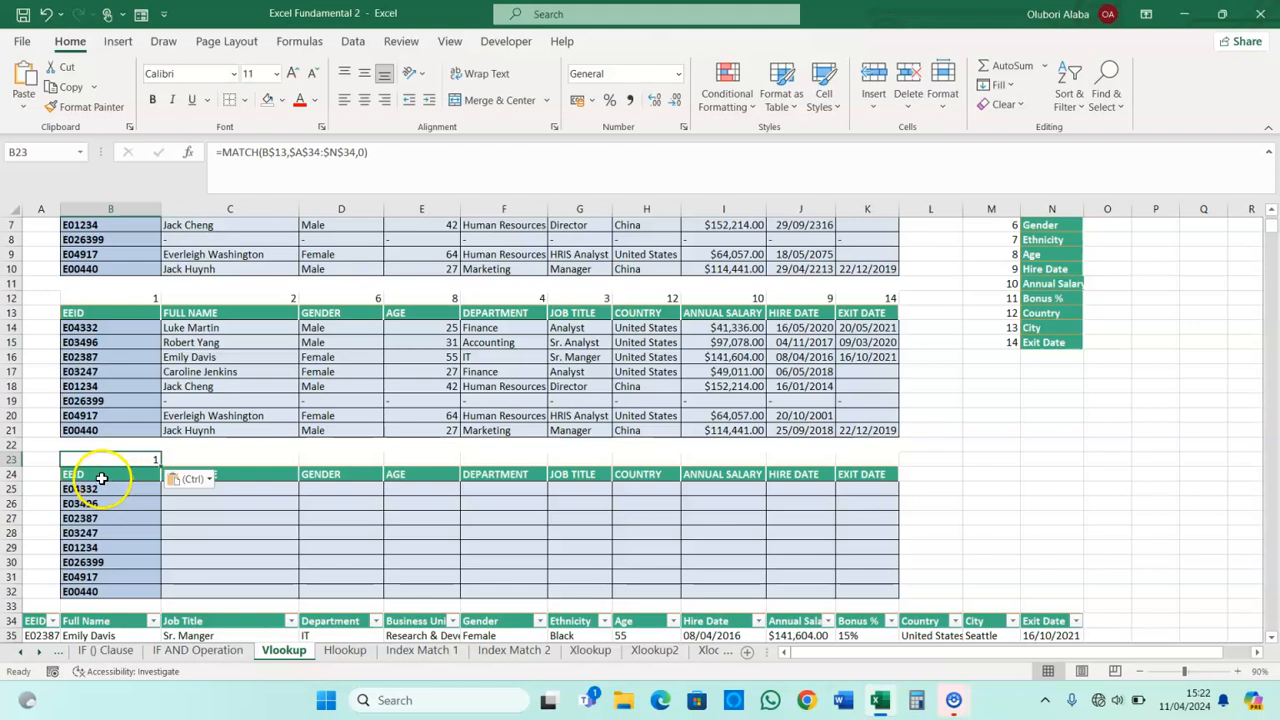
- Change the lookup value in the B23 MATCH formula to B$24 so it refers to the third table's header
{"action": "left_click", "coordinate": [100, 476]}
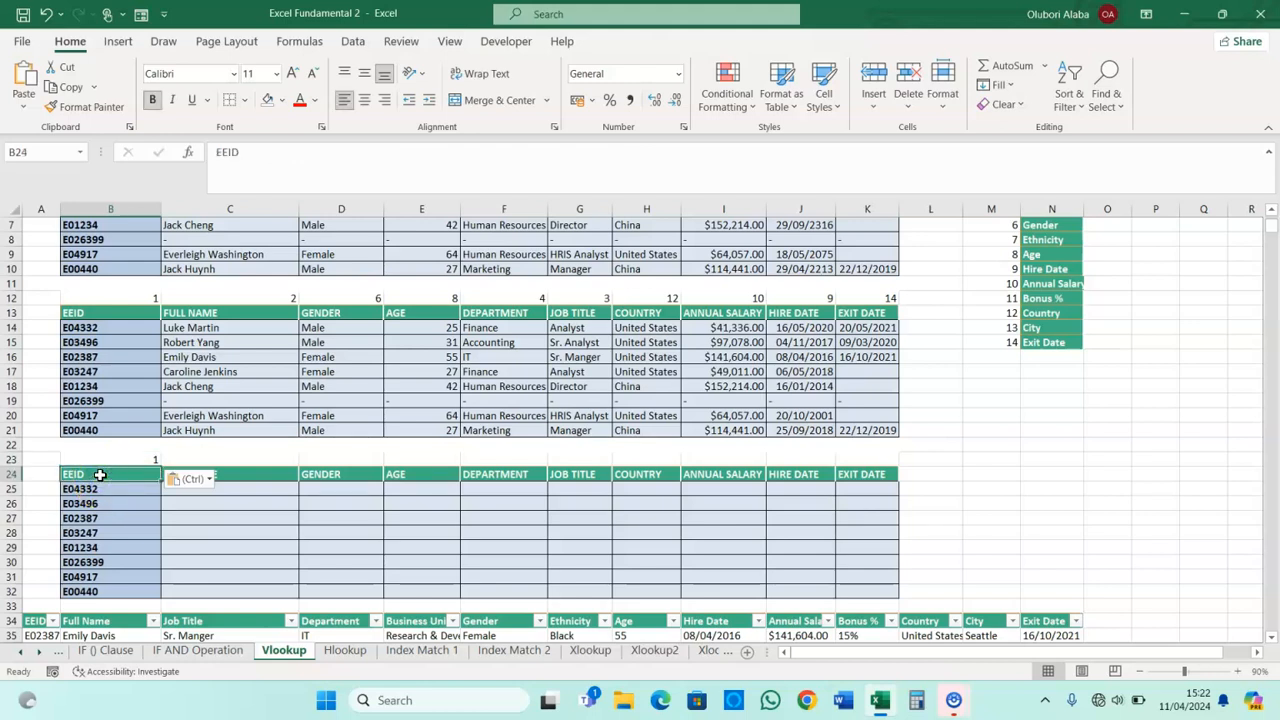
{"action": "left_click", "coordinate": [108, 460]}
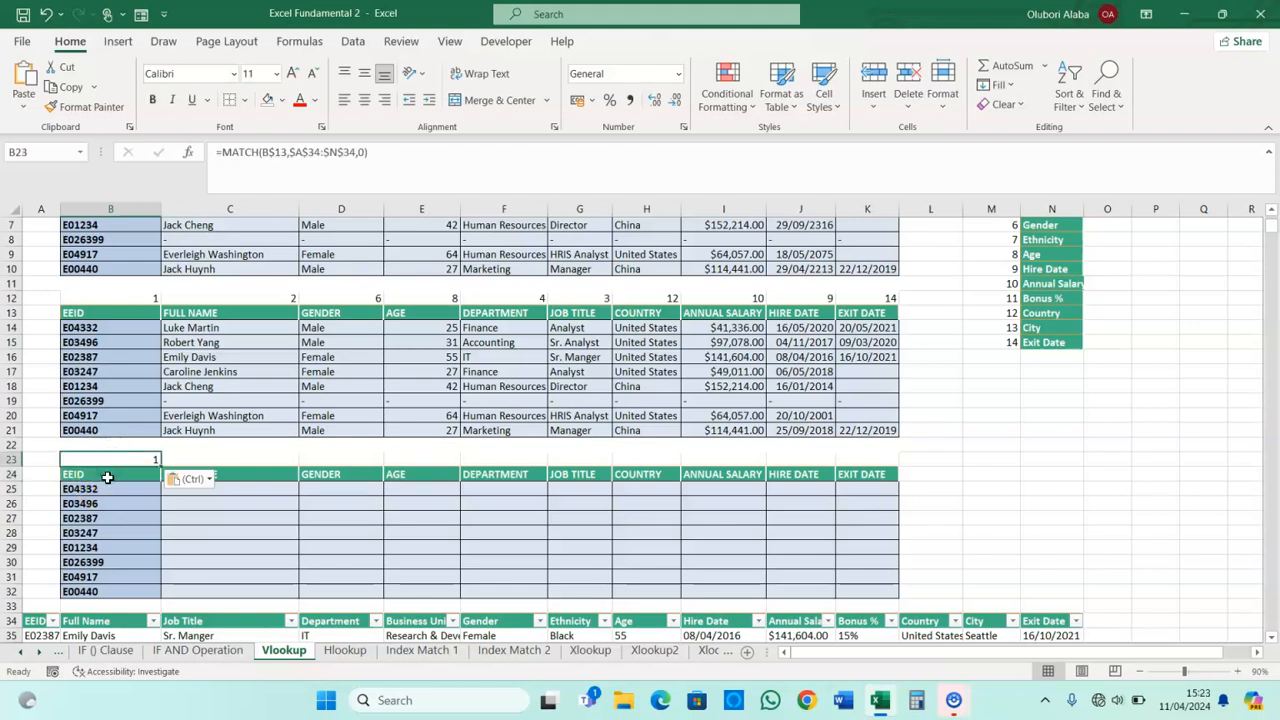
{"action": "left_click", "coordinate": [107, 476]}
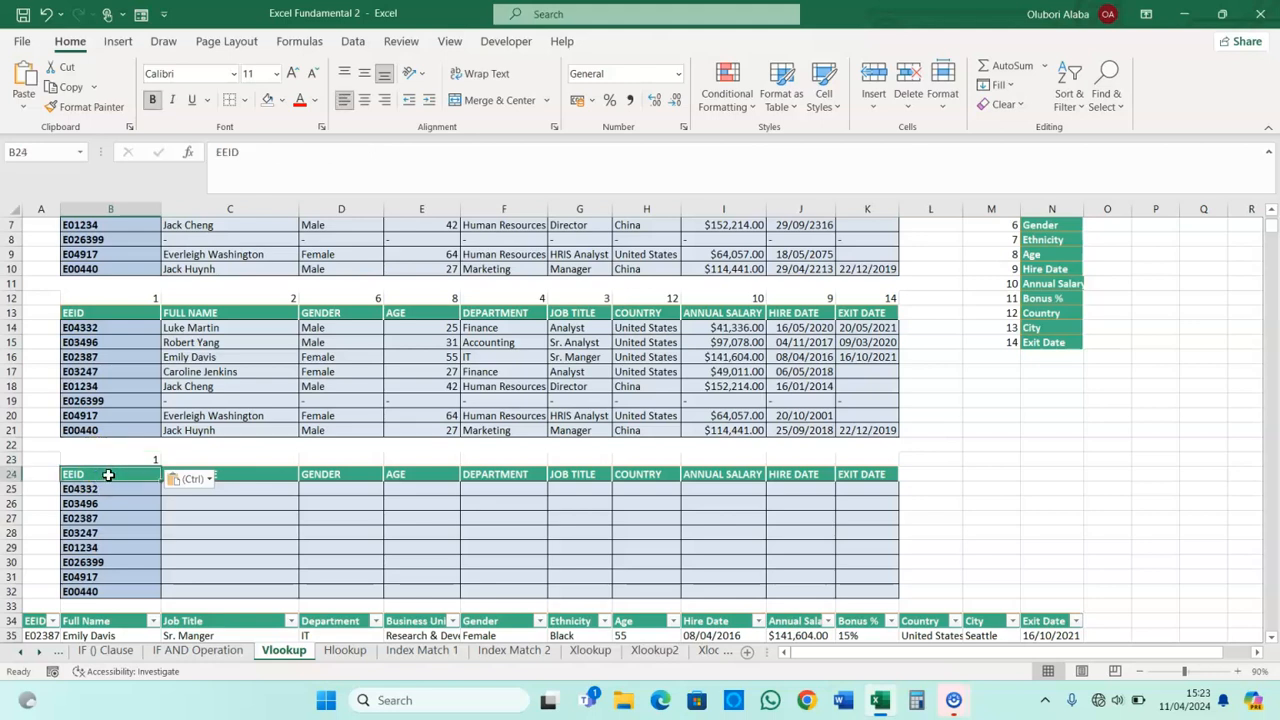
{"action": "left_click", "coordinate": [135, 461]}
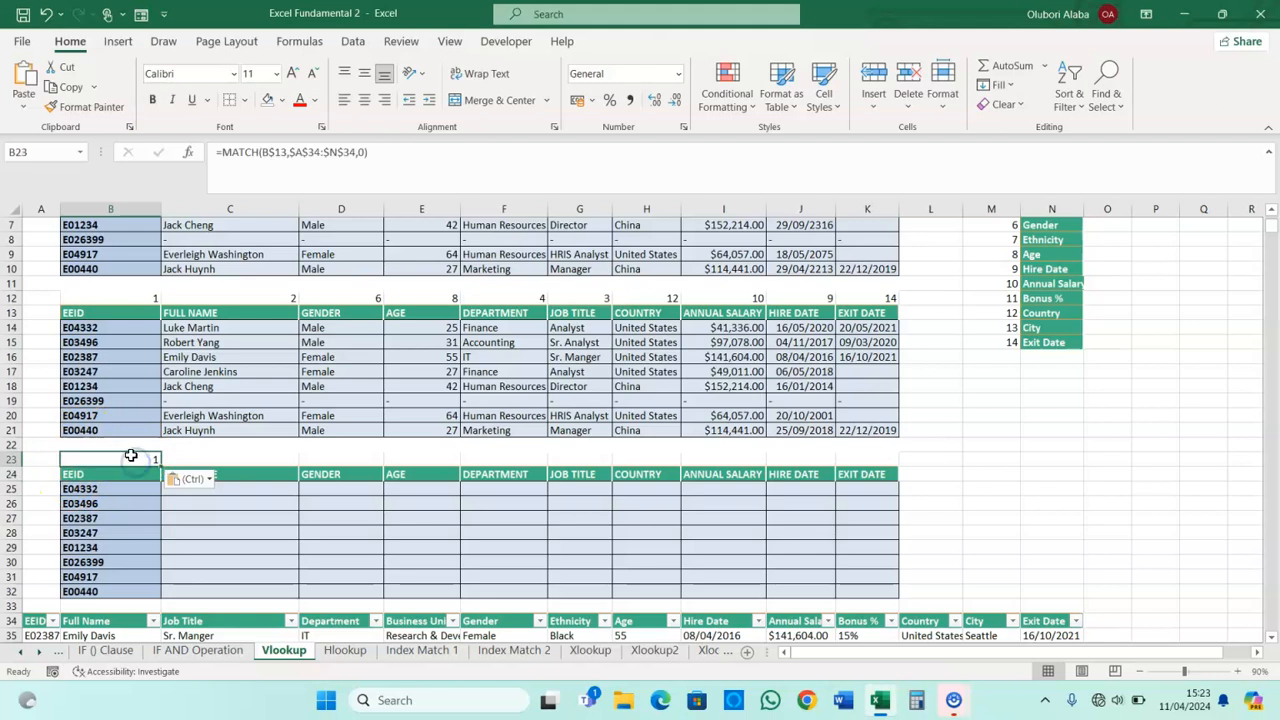
{"action": "left_click", "coordinate": [285, 153]}
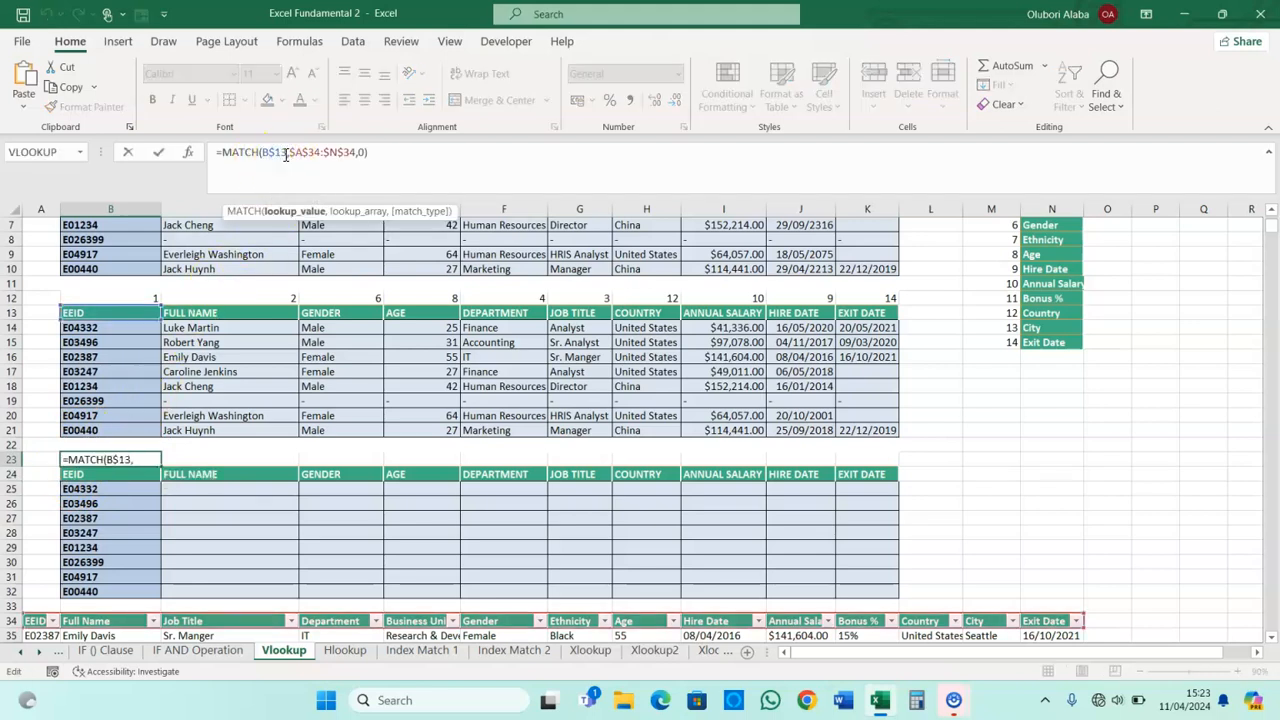
{"action": "key", "text": "BackSpace"}
{"action": "key", "text": "BackSpace"}
{"action": "type", "text": "24"}
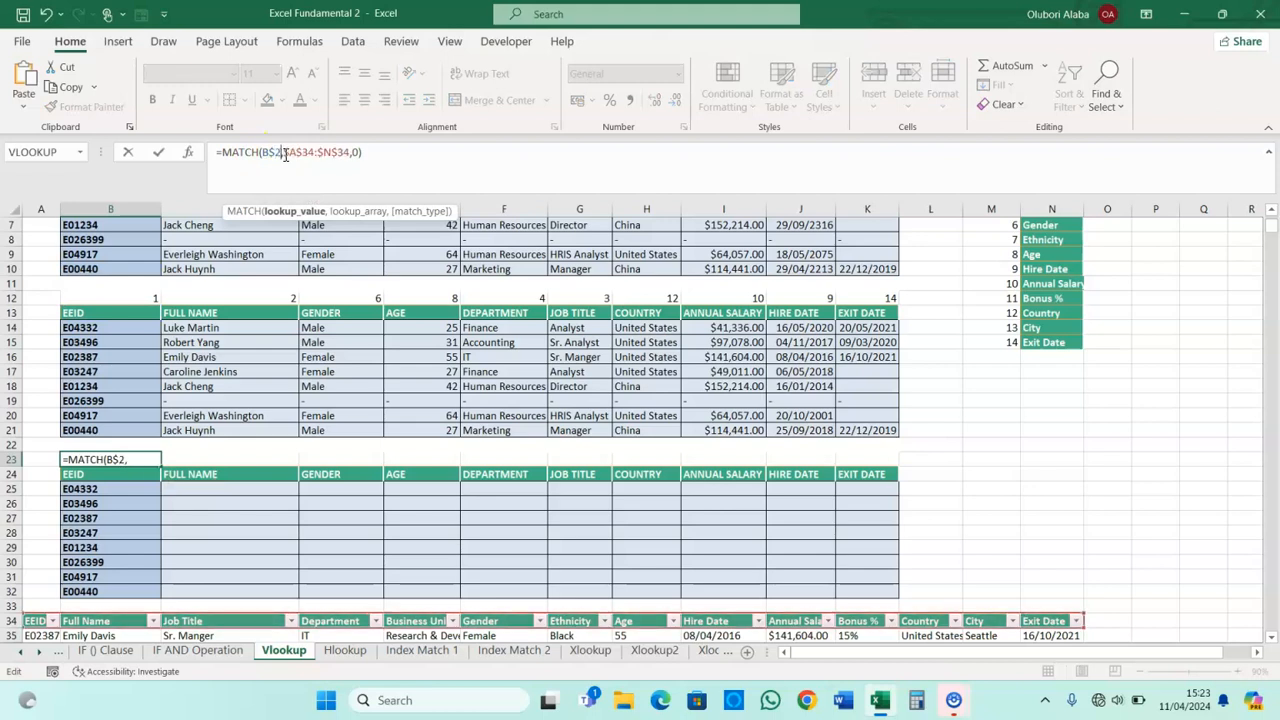
{"action": "key", "text": "Return"}
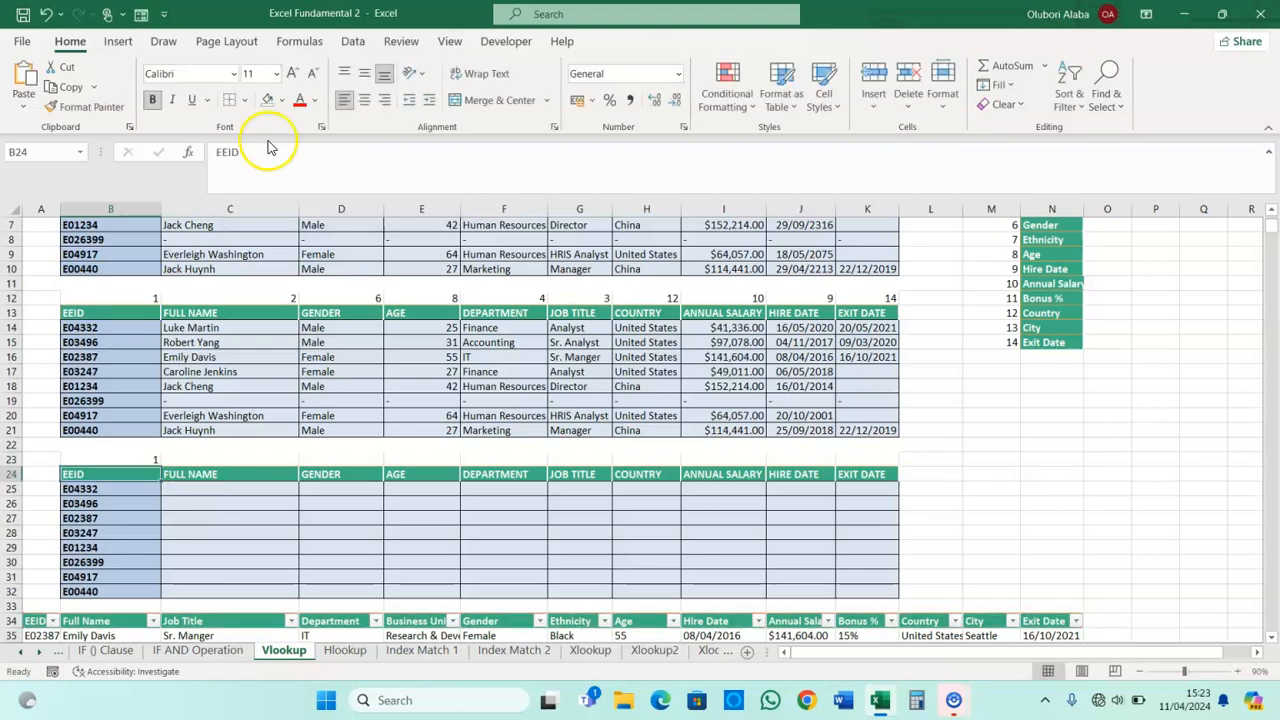
- Fill the MATCH formula from B23 across to K23 above the third table
{"action": "left_click", "coordinate": [105, 460]}
{"action": "left_click_drag", "start_coordinate": [157, 462], "coordinate": [880, 462]}
{"action": "scroll", "coordinate": [548, 481], "scroll_direction": "down", "scroll_amount": 2}
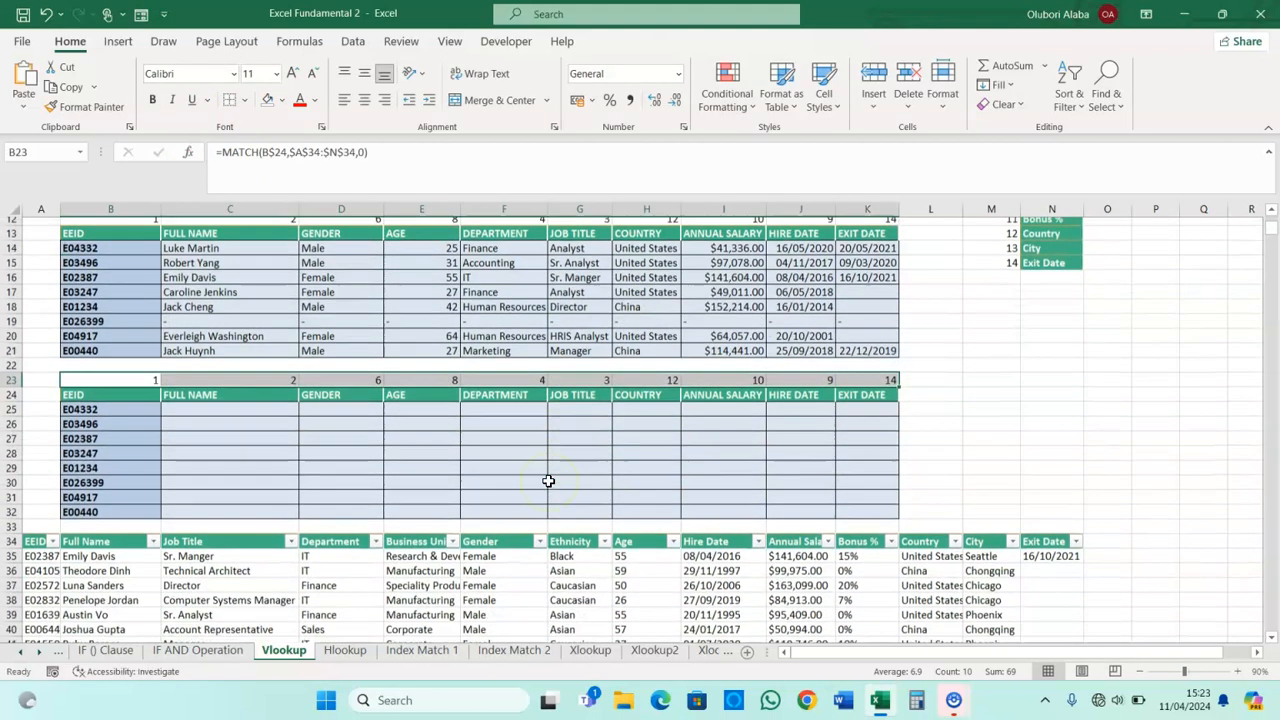
{"action": "scroll", "coordinate": [421, 457], "scroll_direction": "up", "scroll_amount": 2}
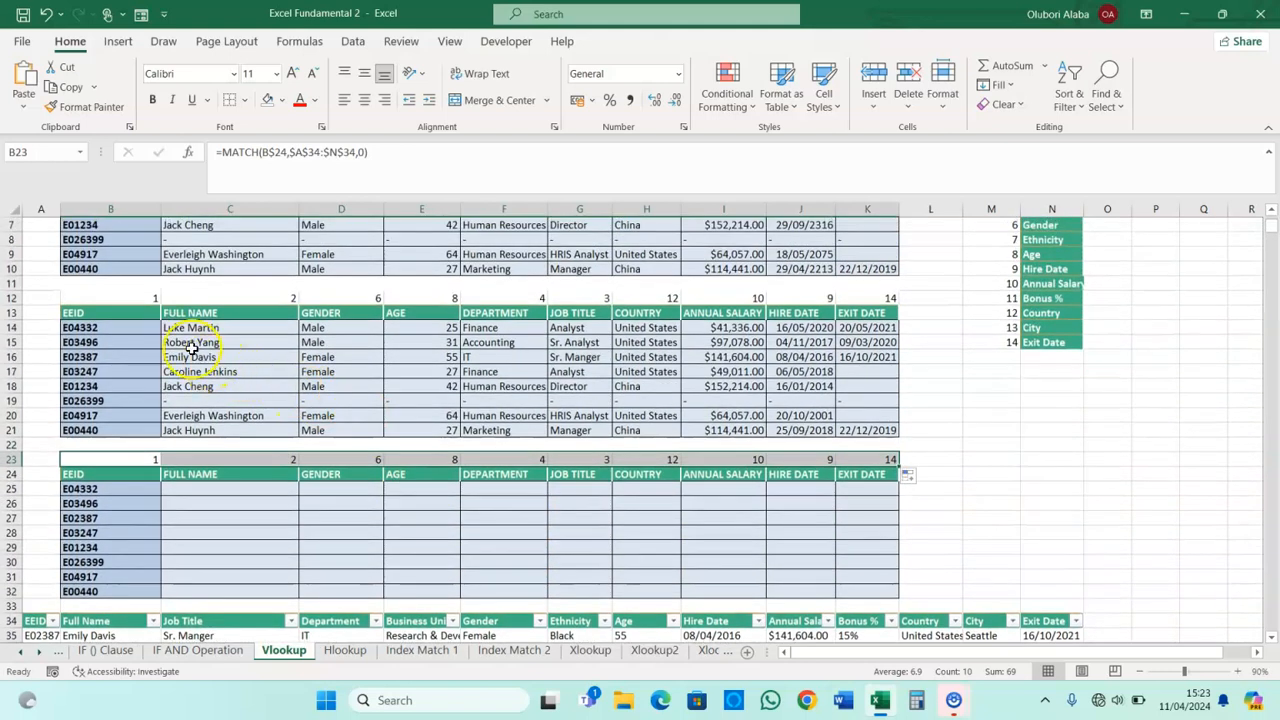
- Copy the text of the IFERROR VLOOKUP formula from C14 into C25, the third table's first Full Name cell
{"action": "double_click", "coordinate": [184, 327]}
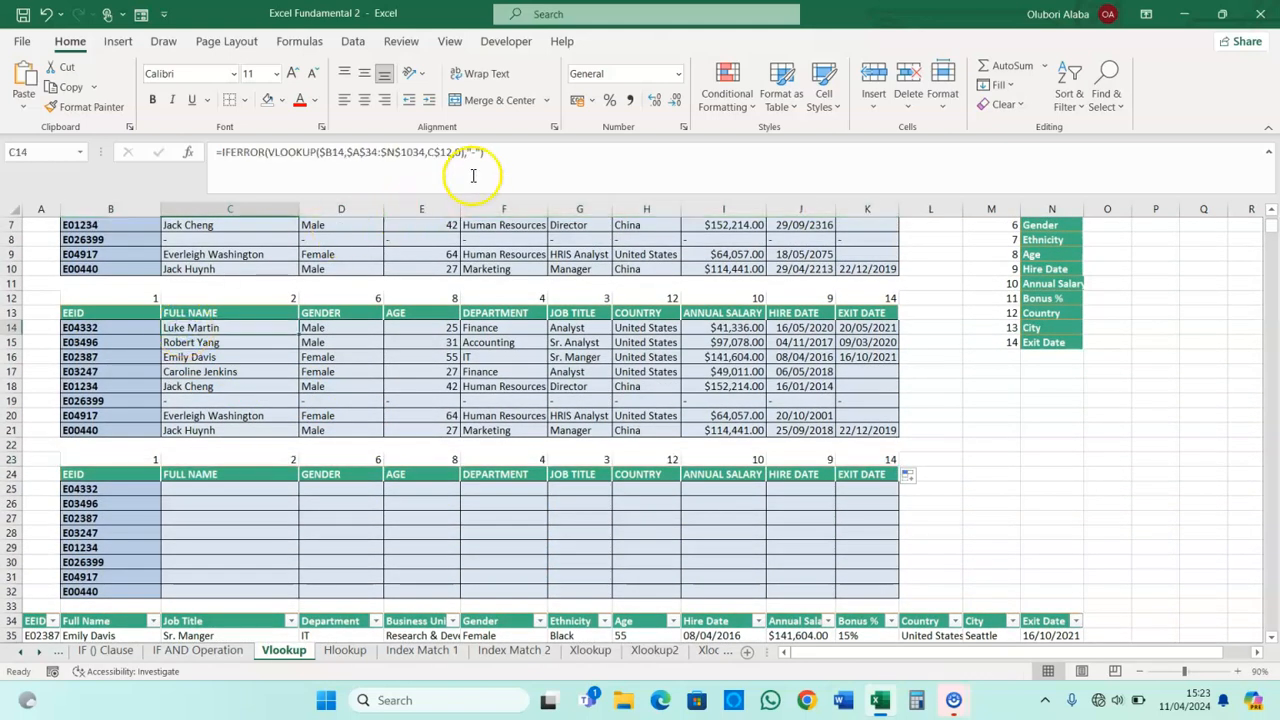
{"action": "left_click_drag", "start_coordinate": [464, 152], "coordinate": [156, 155]}
{"action": "key", "text": "ctrl+c"}
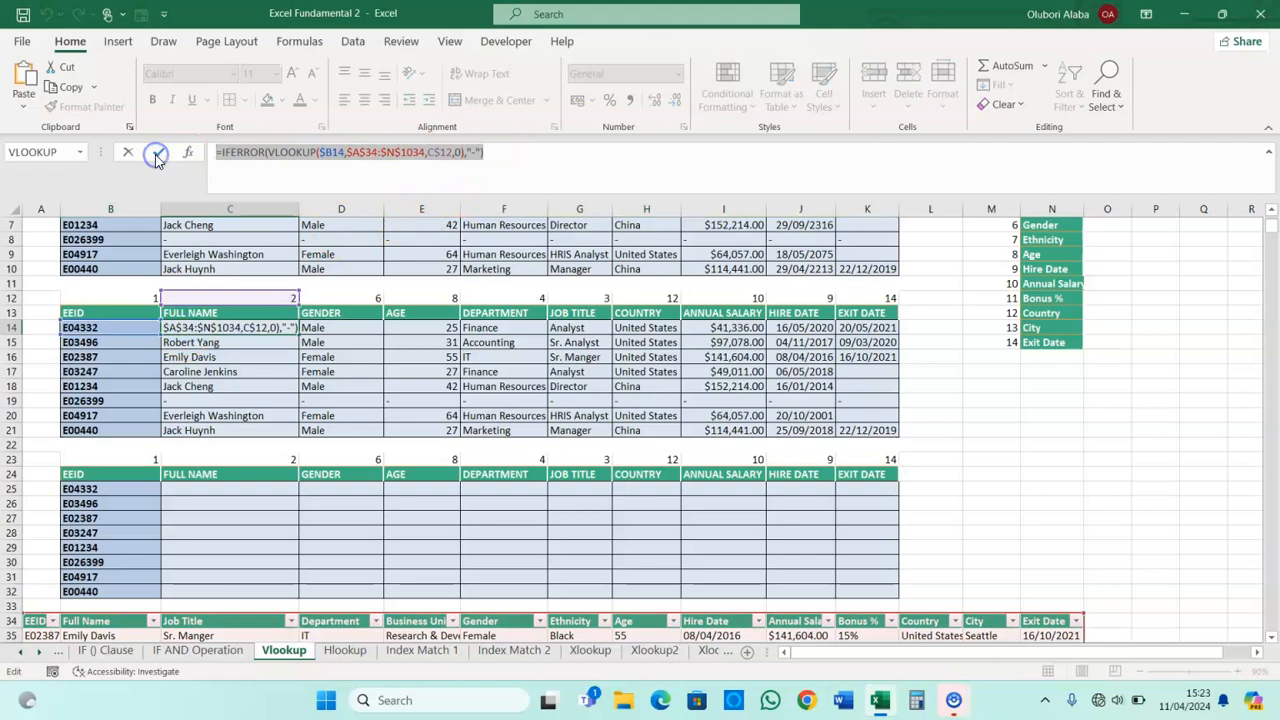
{"action": "left_click", "coordinate": [156, 155]}
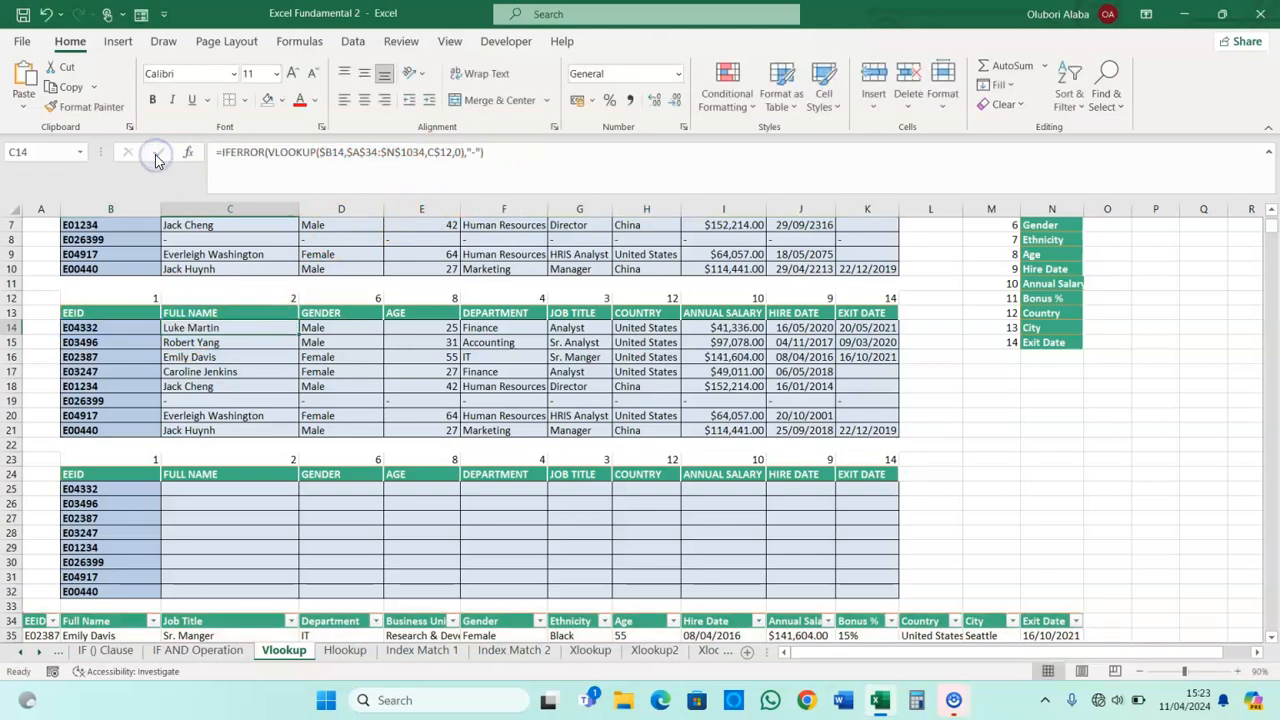
{"action": "left_click", "coordinate": [204, 487]}
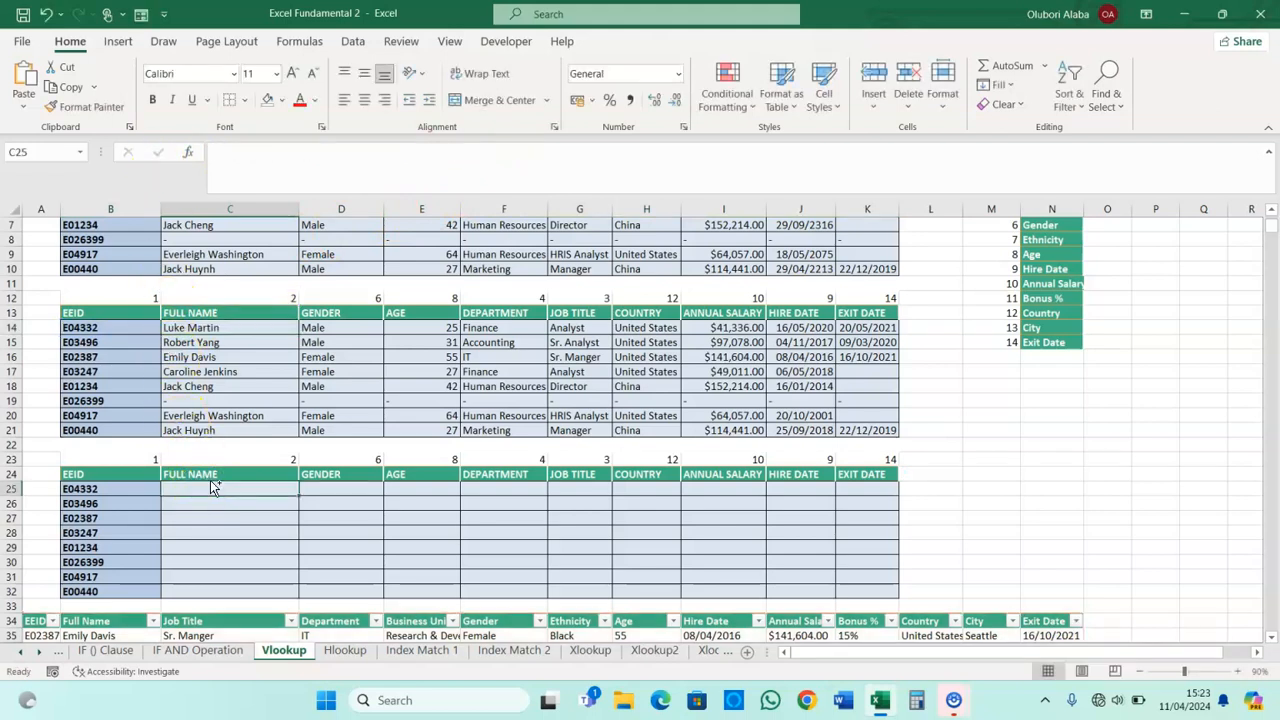
{"action": "key", "text": "ctrl+v"}
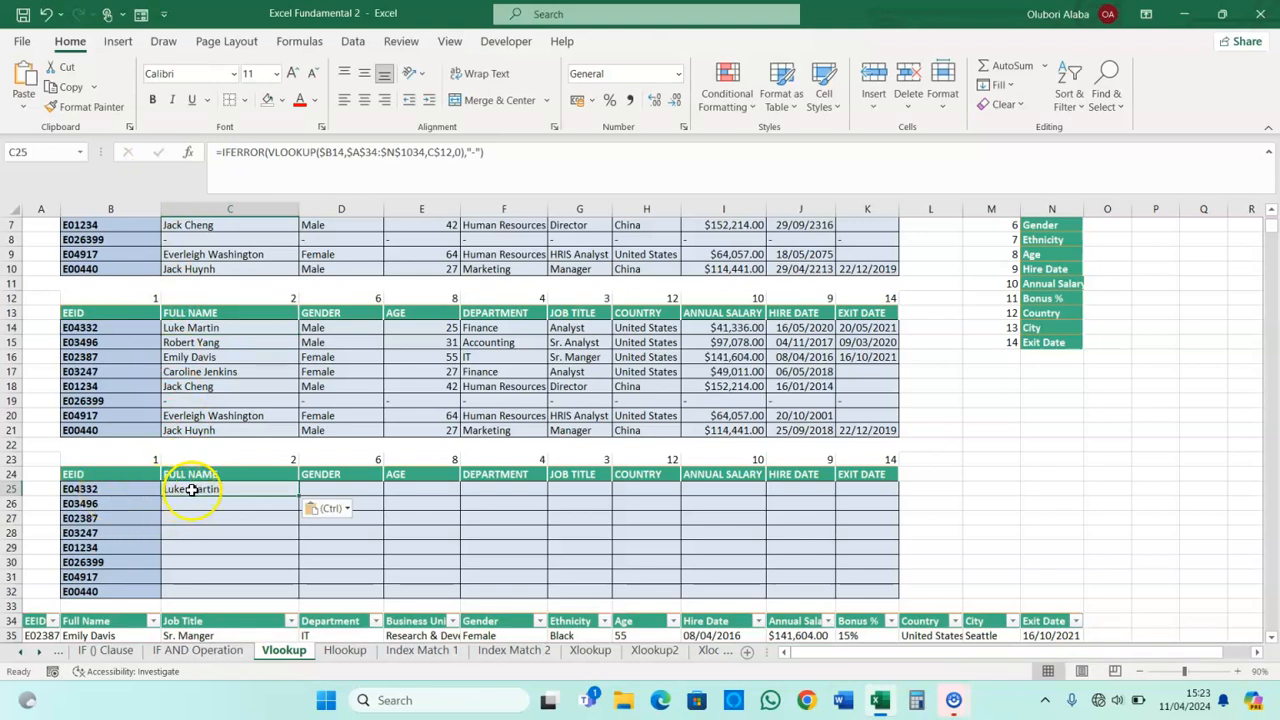
- Change the lookup value in the C25 VLOOKUP formula to $B25
{"action": "left_click", "coordinate": [111, 489]}
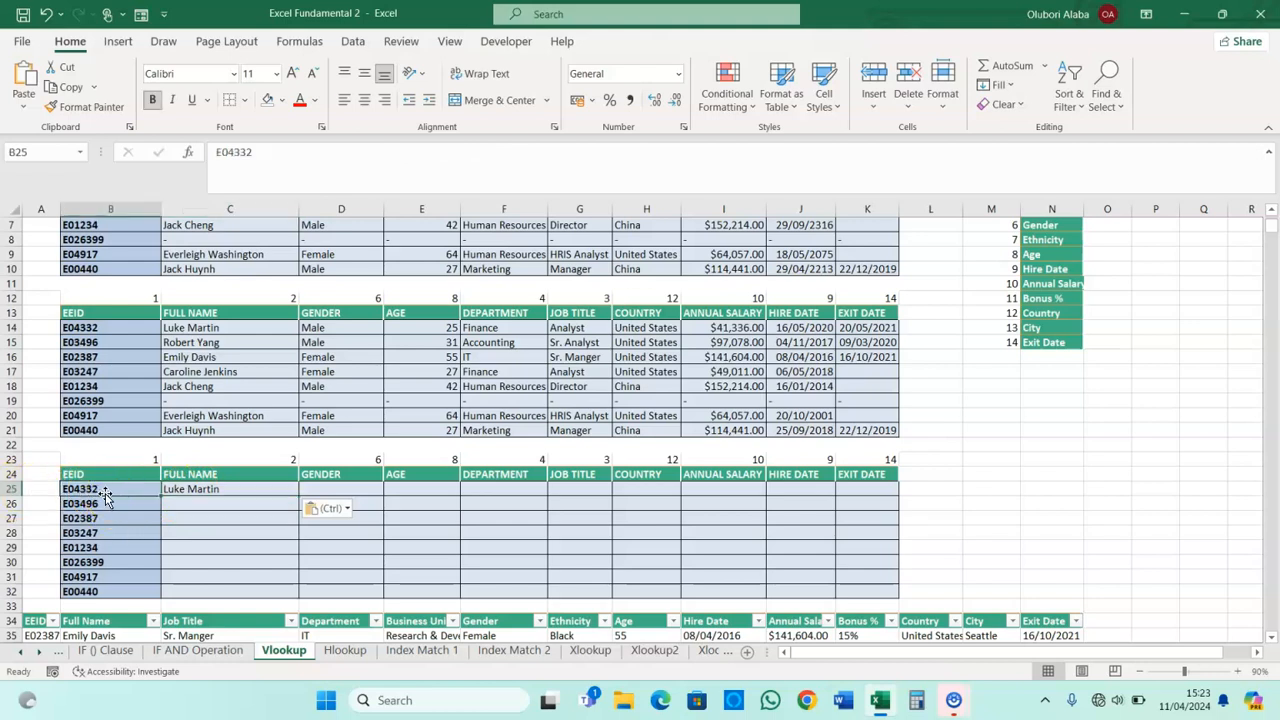
{"action": "left_click", "coordinate": [190, 489]}
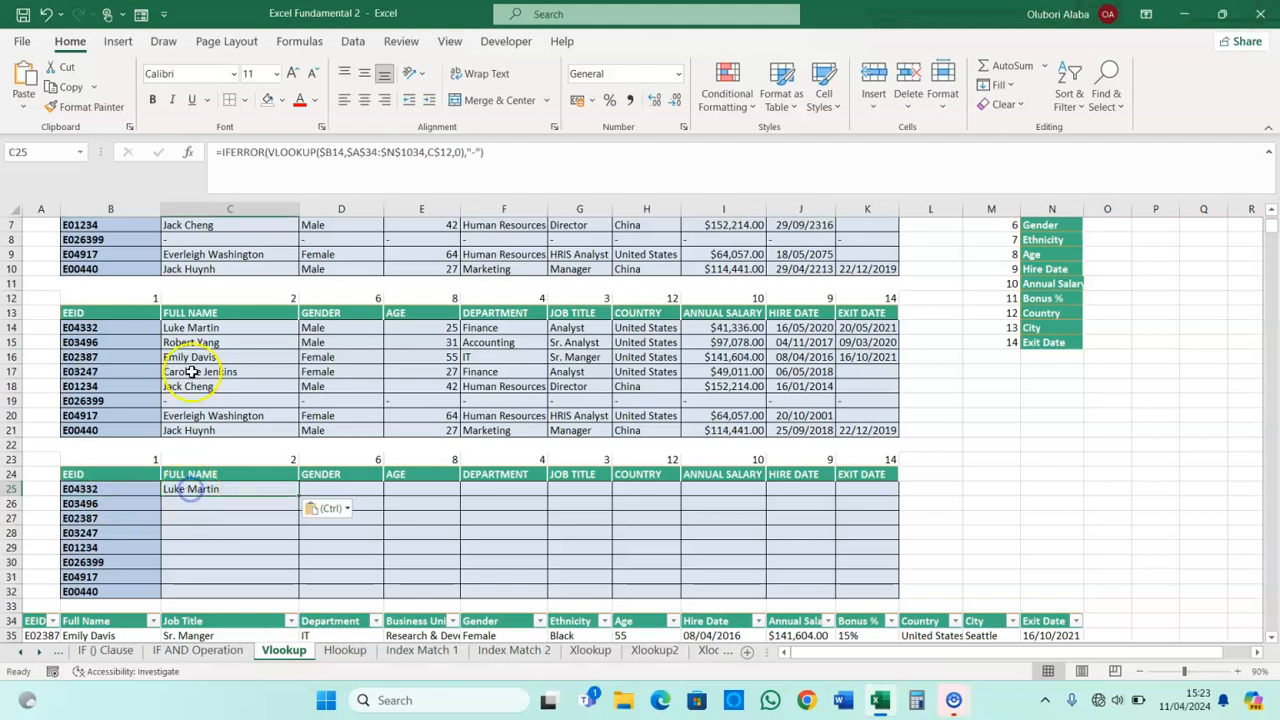
{"action": "left_click", "coordinate": [343, 153]}
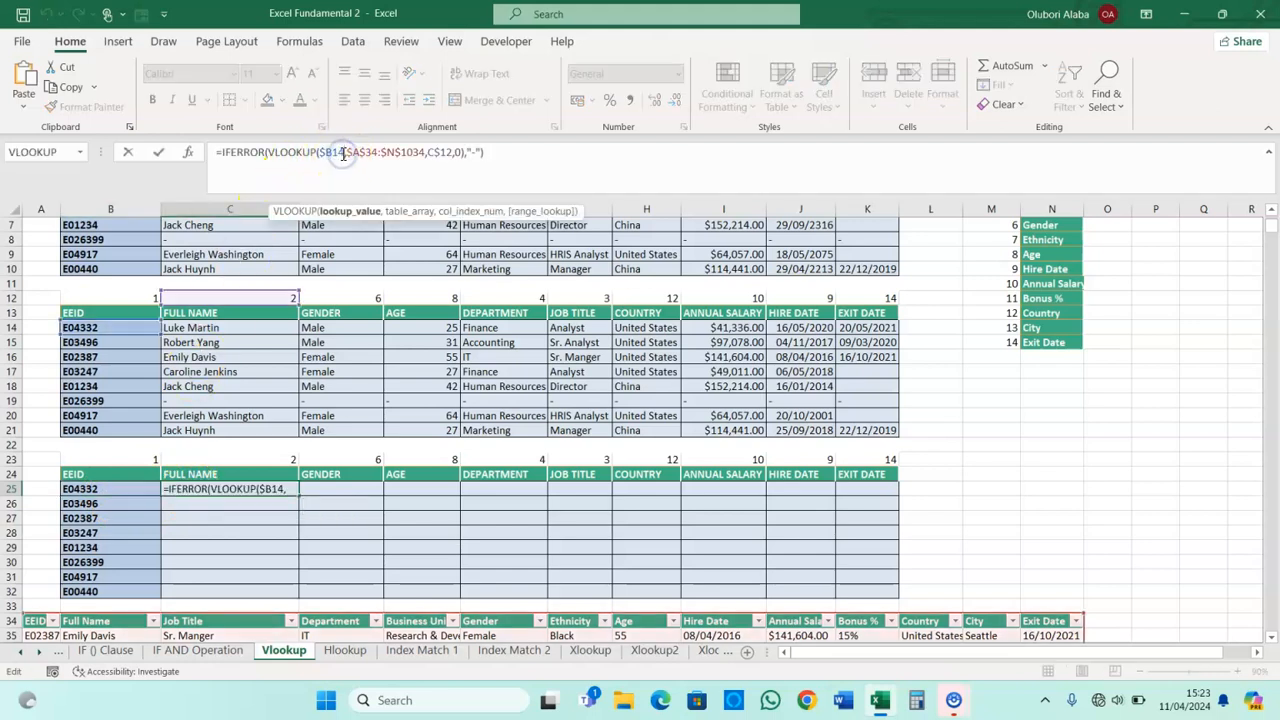
{"action": "key", "text": "BackSpace"}
{"action": "type", "text": "25"}
{"action": "key", "text": "Return"}
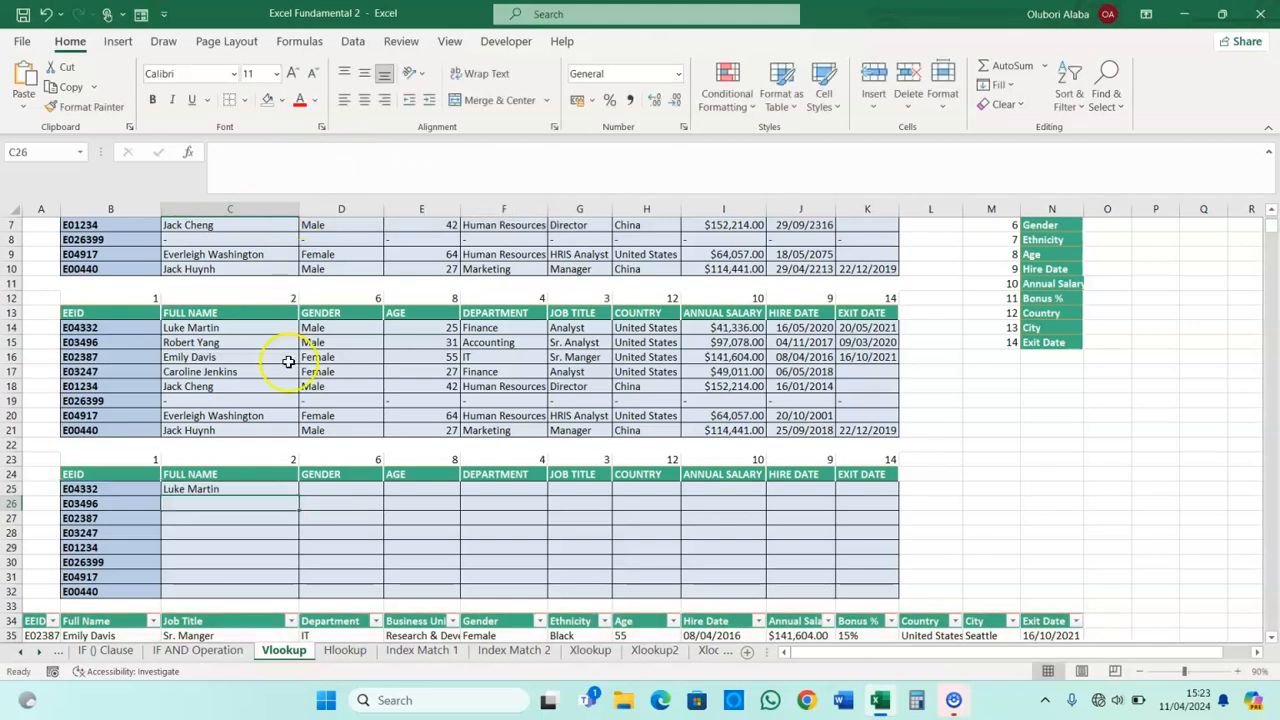
- Fill the IFERROR VLOOKUP formula from C25 across and down to K32 in the third table
{"action": "left_click", "coordinate": [229, 489]}
{"action": "left_click_drag", "start_coordinate": [298, 497], "coordinate": [900, 597]}
{"action": "scroll", "coordinate": [706, 482], "scroll_direction": "down", "scroll_amount": 2}
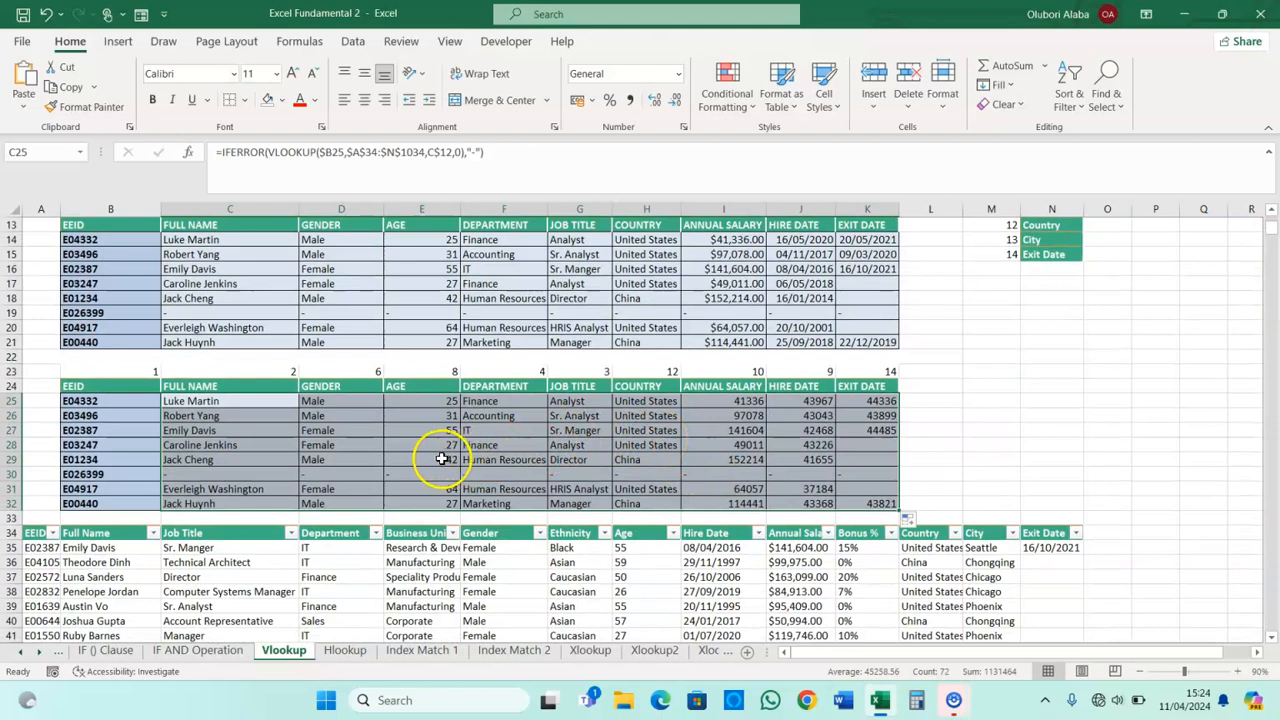
- Copy the text of the MATCH formula in C23 without its equals sign, leaving the cell unchanged
{"action": "left_click", "coordinate": [203, 401]}
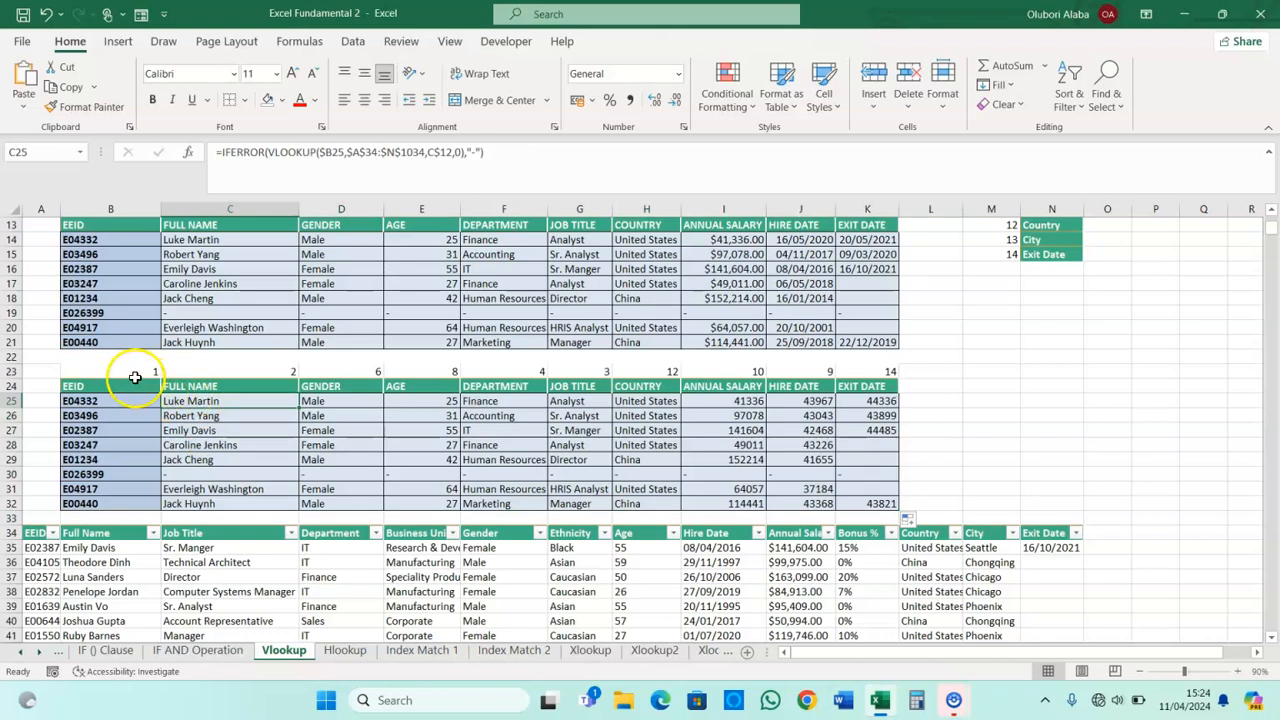
{"action": "left_click", "coordinate": [201, 372]}
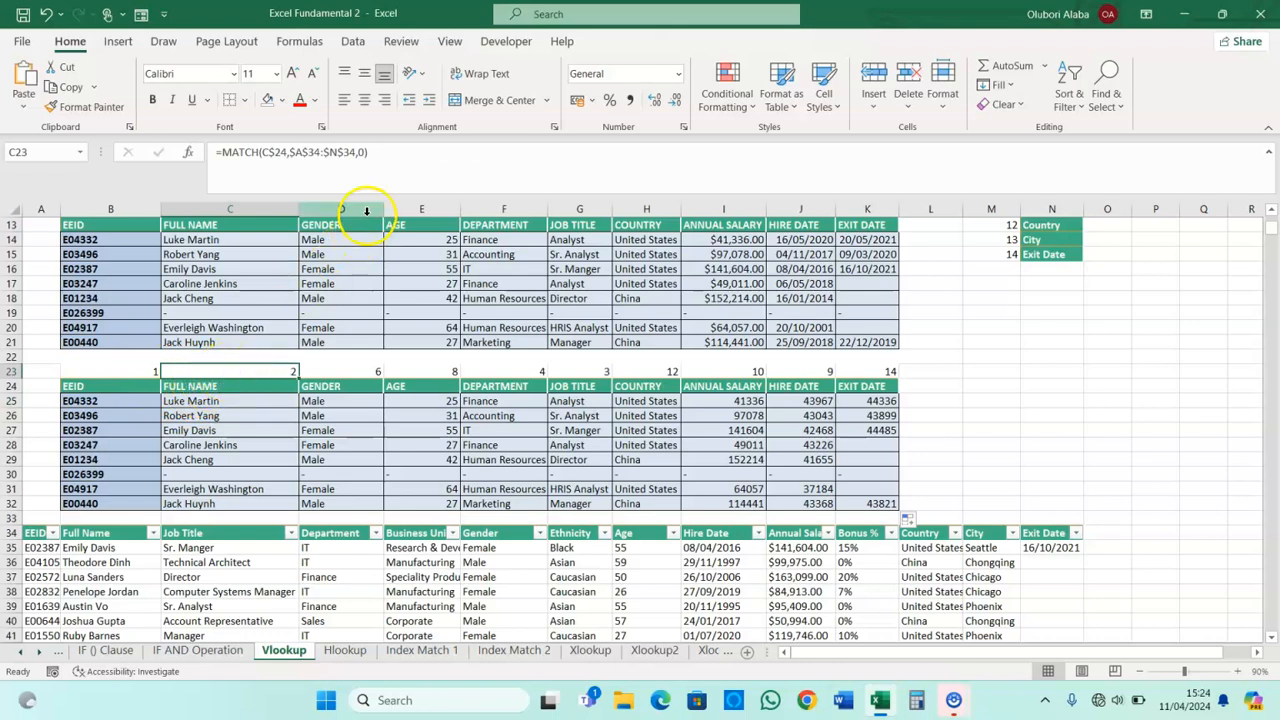
{"action": "left_click_drag", "start_coordinate": [370, 153], "coordinate": [245, 155]}
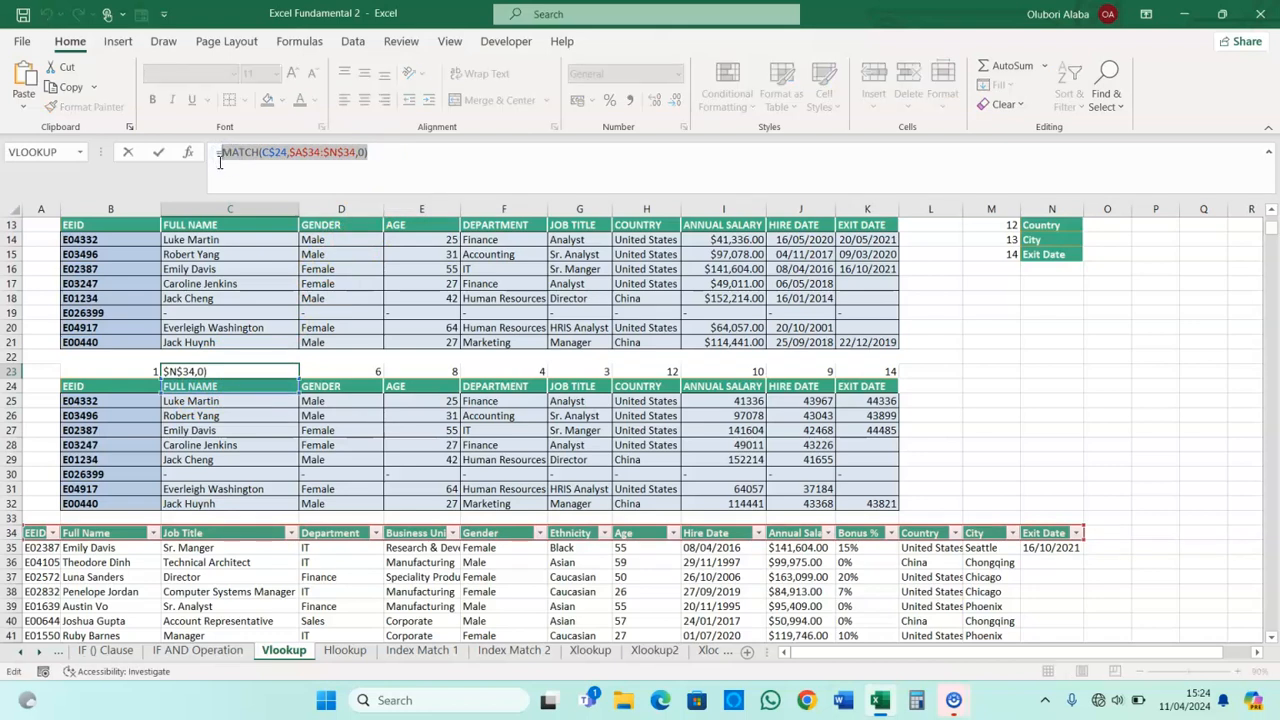
{"action": "key", "text": "Escape"}
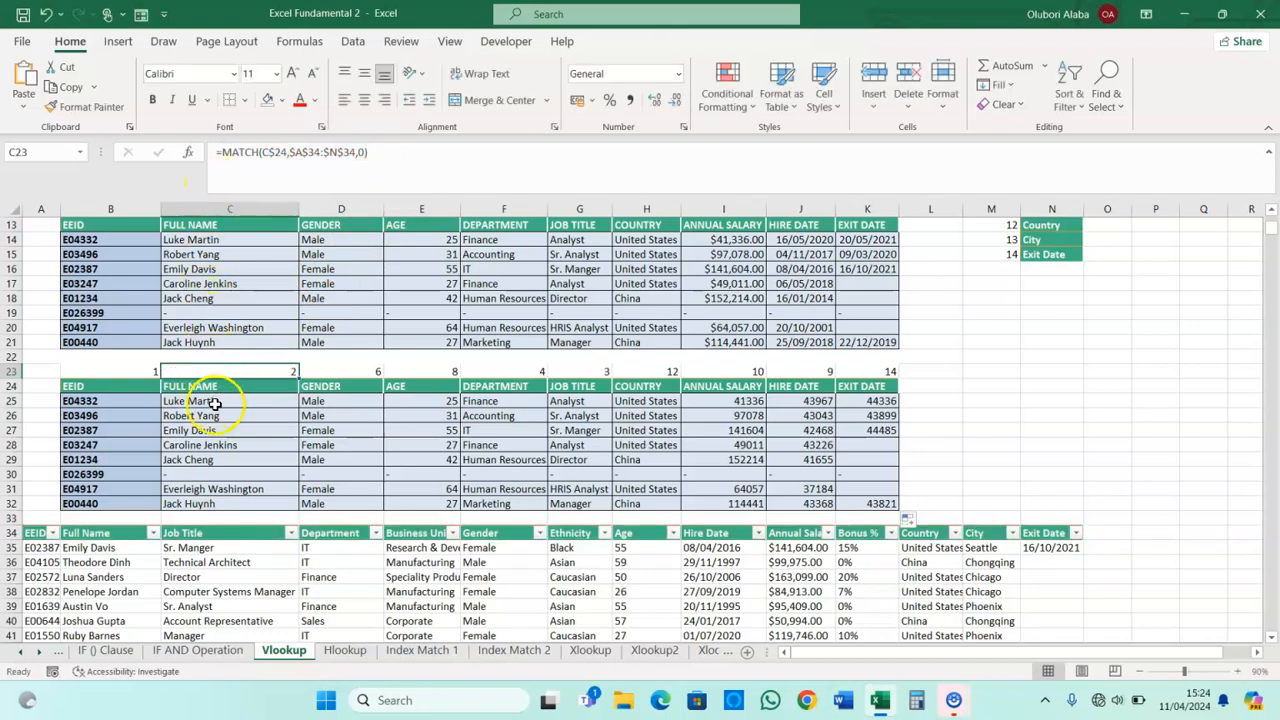
- Replace the column index C$12 in the C25 VLOOKUP formula with the nested MATCH(C$24,$A$34:$N$34,0)
{"action": "left_click", "coordinate": [212, 403]}
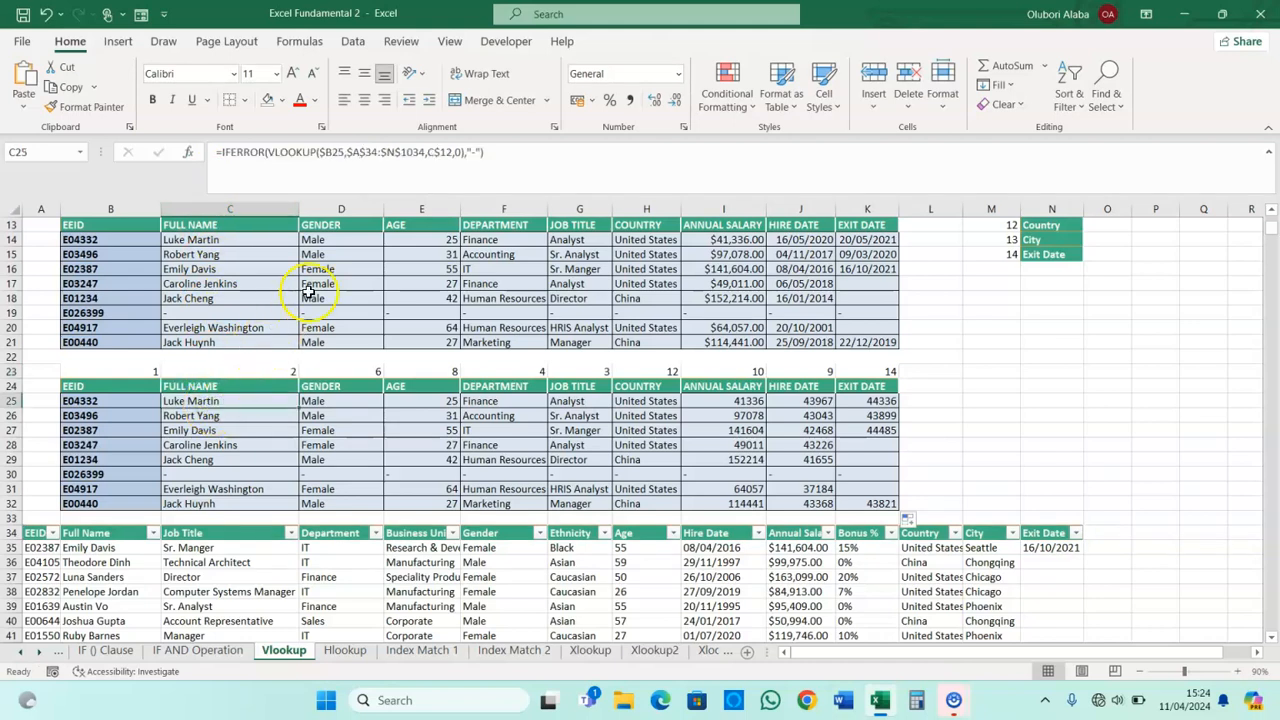
{"action": "left_click", "coordinate": [453, 152]}
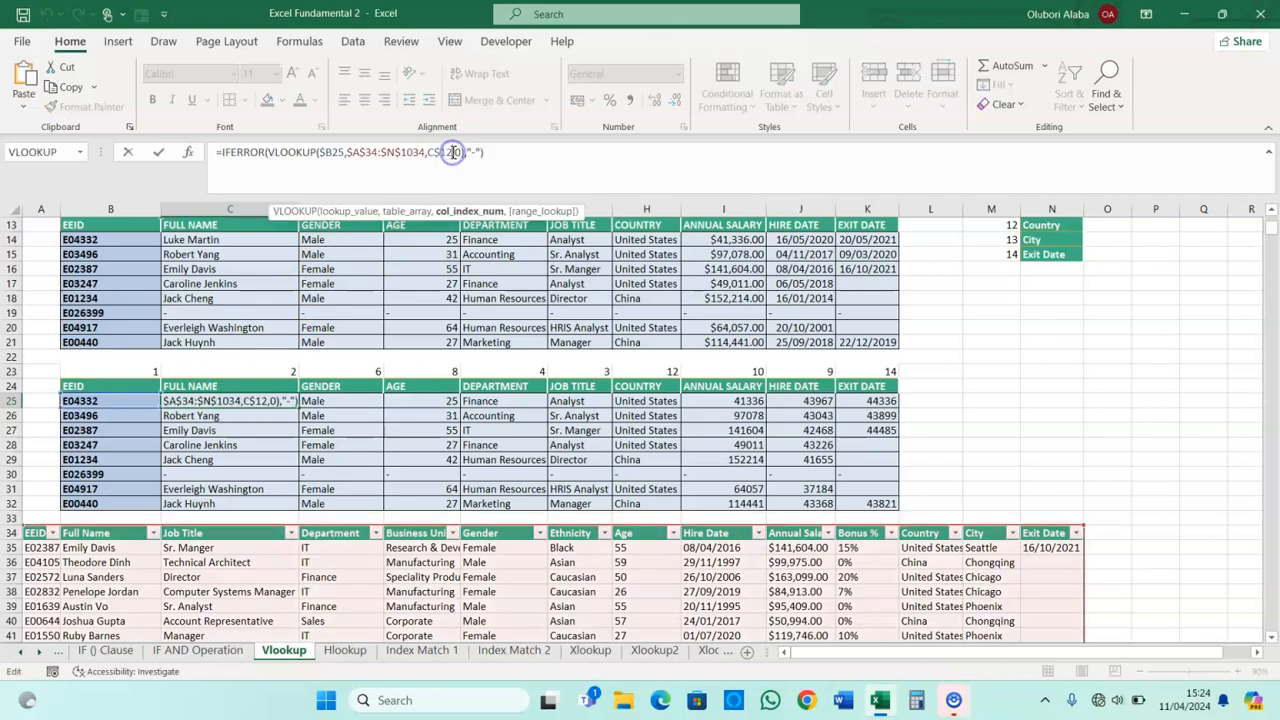
{"action": "key", "text": "BackSpace"}
{"action": "key", "text": "BackSpace"}
{"action": "key", "text": "BackSpace"}
{"action": "key", "text": "BackSpace"}
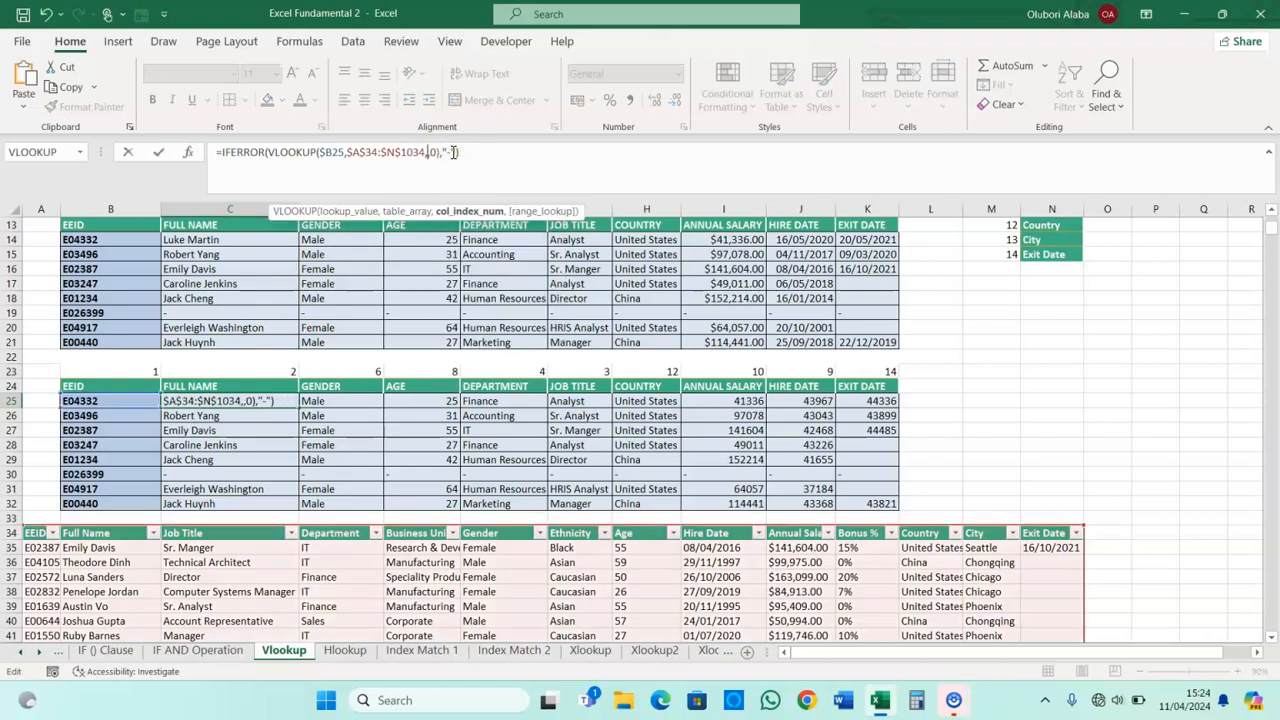
{"action": "type", "text": "MATCH(C$24,$A$34:$N$34,0)"}
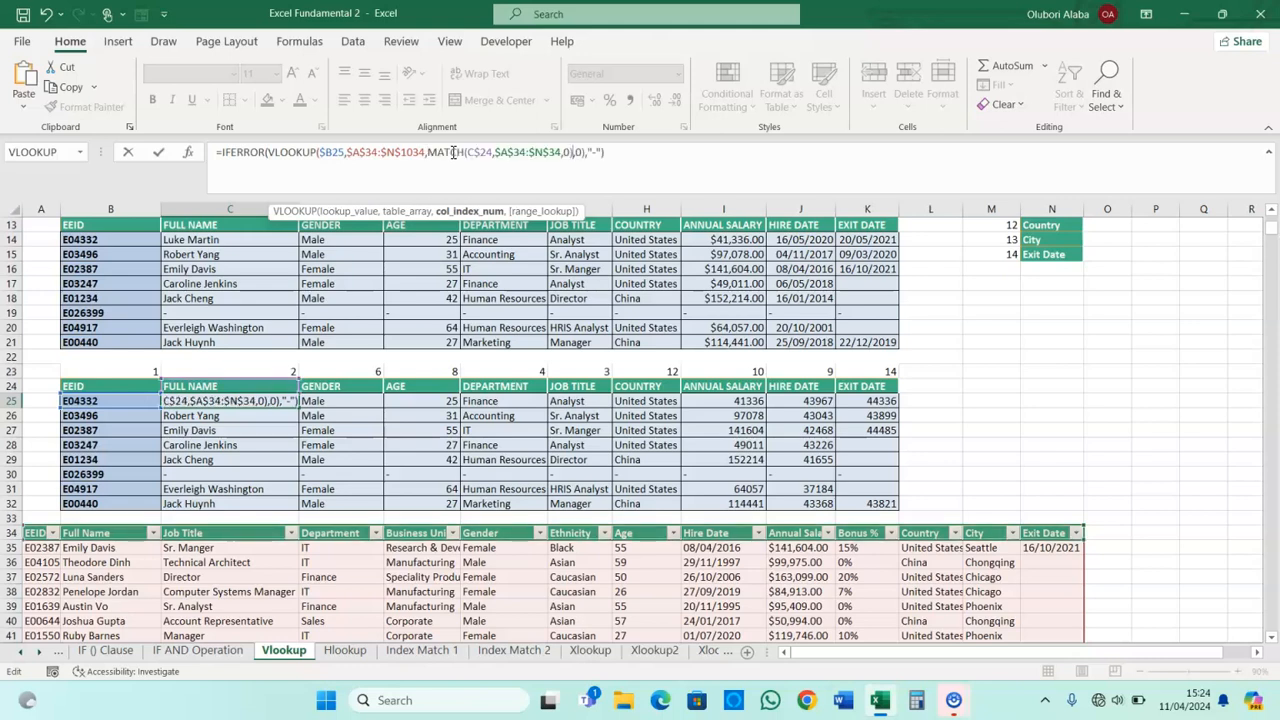
{"action": "key", "text": "Return"}
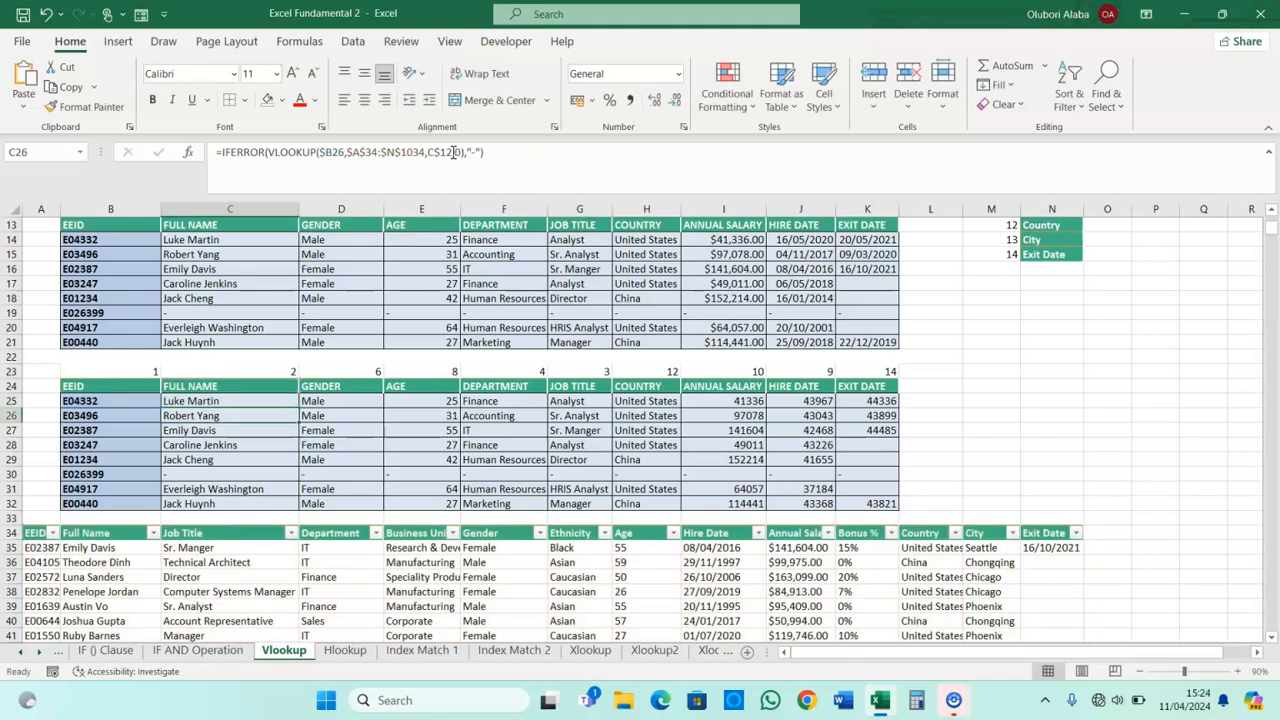
- Fill the nested MATCH formula from C25 across and down to K32, and clear the helper index row B23:K23
{"action": "left_click", "coordinate": [258, 401]}
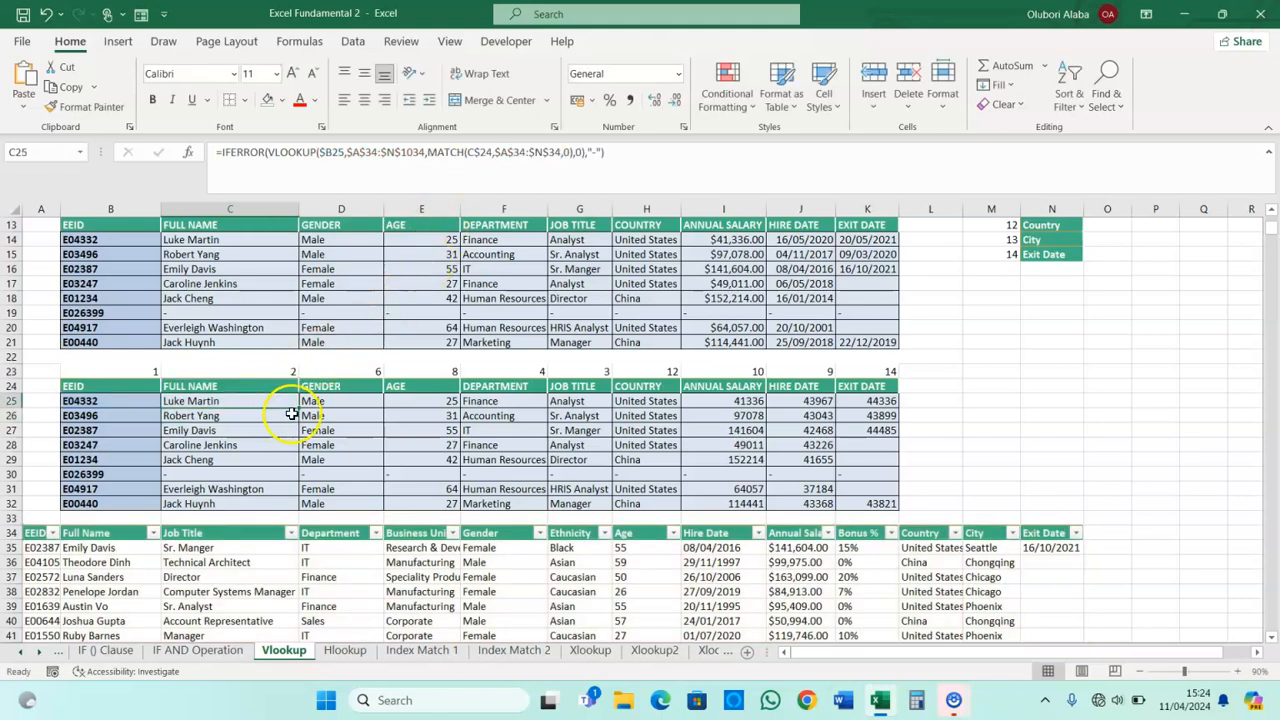
{"action": "left_click_drag", "start_coordinate": [299, 409], "coordinate": [897, 505]}
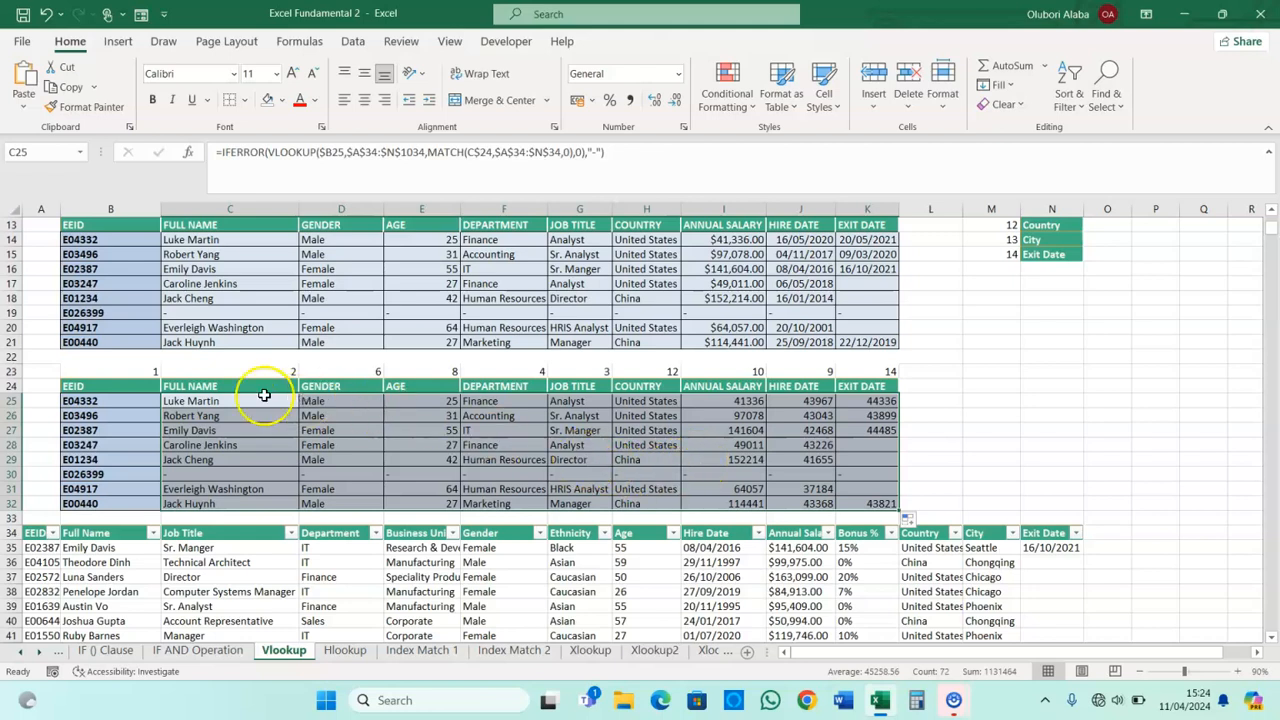
{"action": "left_click", "coordinate": [138, 371]}
{"action": "left_click_drag", "start_coordinate": [138, 371], "coordinate": [848, 372]}
{"action": "key", "text": "Delete"}
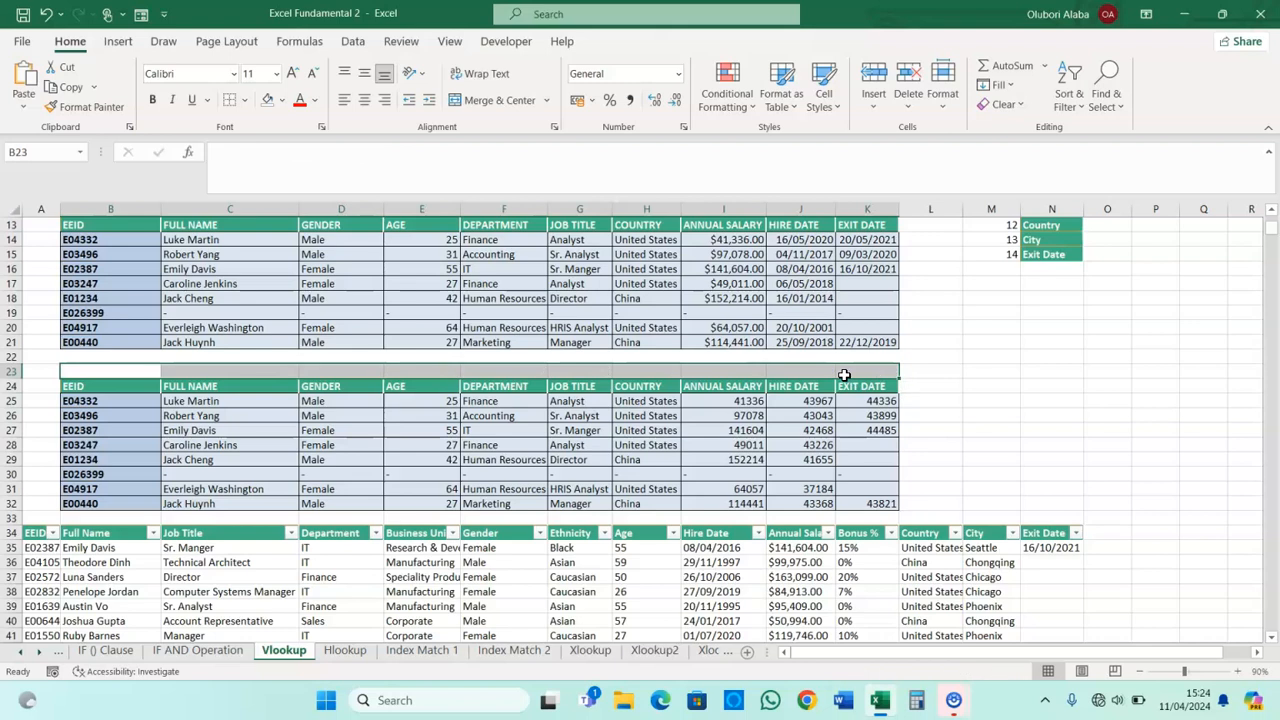
- Copy the currency format from I21 onto the third table's Annual Salary cells I25:I32 with Format Painter
{"action": "left_click", "coordinate": [737, 342]}
{"action": "left_click", "coordinate": [85, 106]}
{"action": "left_click_drag", "start_coordinate": [749, 400], "coordinate": [748, 503]}
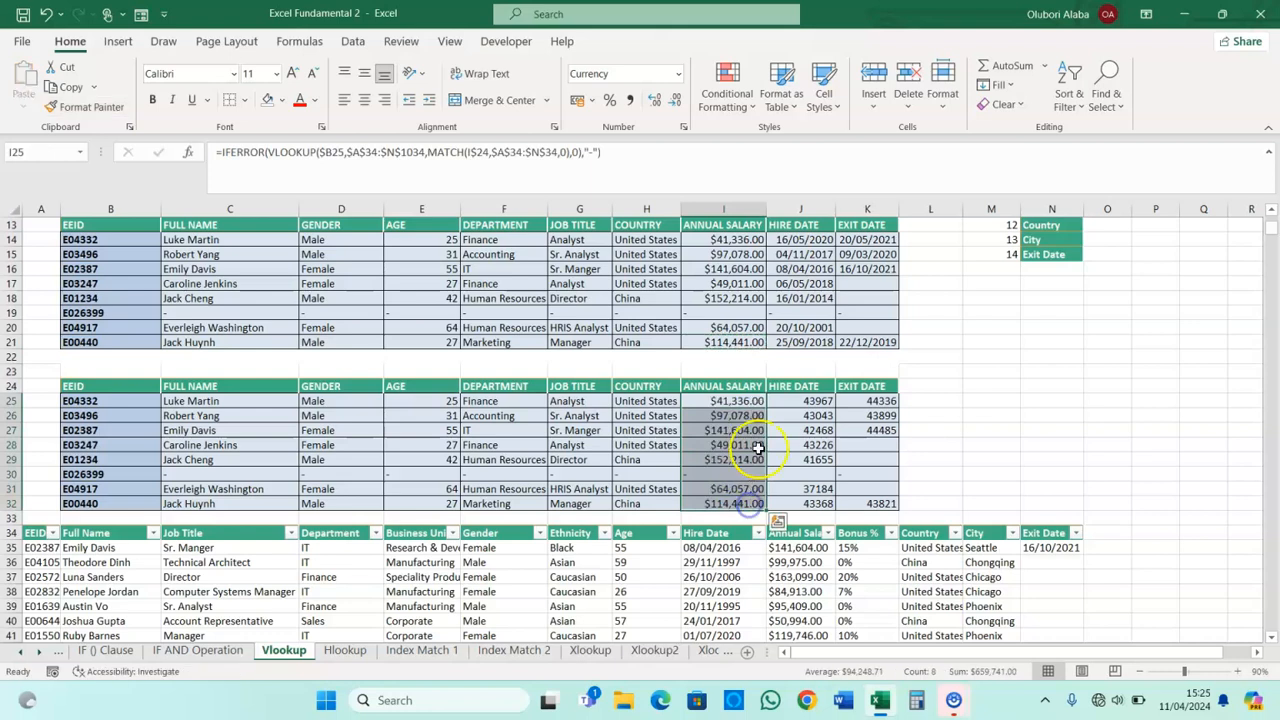
- Copy the date format from J21 onto the third table's Hire Date and Exit Date cells J25:K32 with Format Painter
{"action": "left_click", "coordinate": [795, 342]}
{"action": "left_click", "coordinate": [80, 110]}
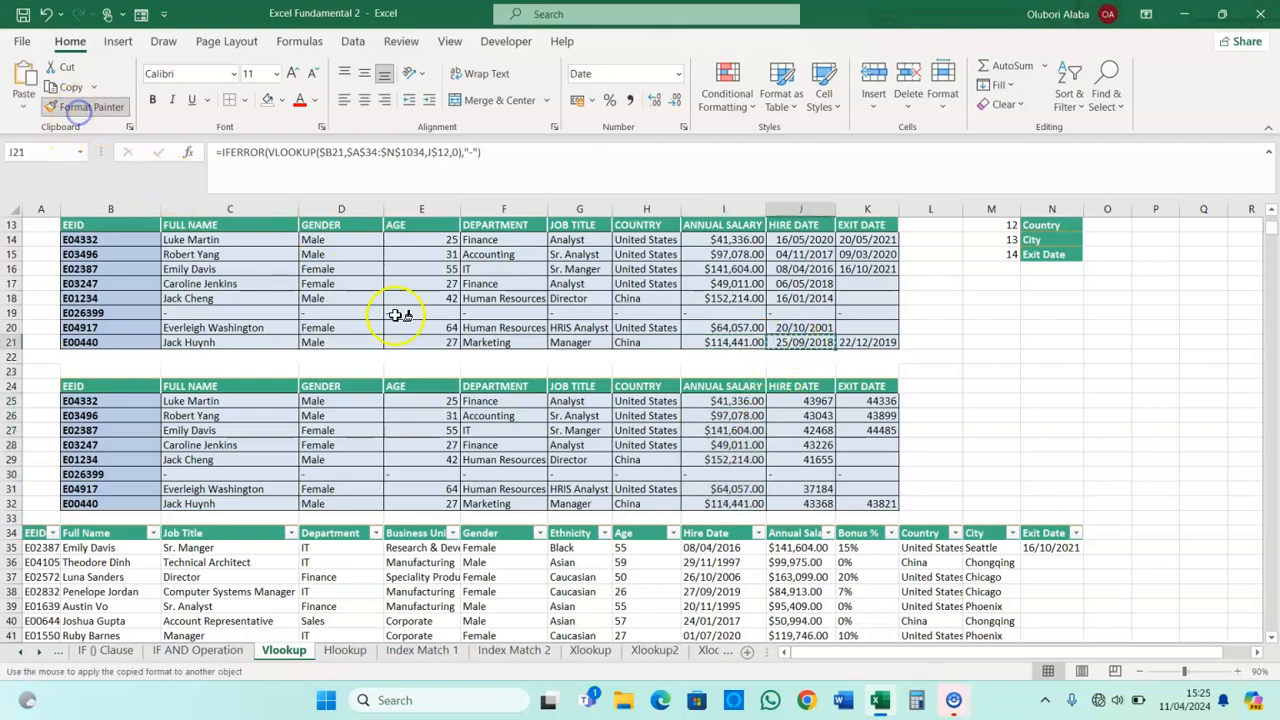
{"action": "mouse_move", "coordinate": [800, 400]}
{"action": "left_mouse_down"}
{"action": "mouse_move", "coordinate": [838, 451]}
{"action": "mouse_move", "coordinate": [858, 503]}
{"action": "mouse_move", "coordinate": [848, 498]}
{"action": "left_mouse_up"}
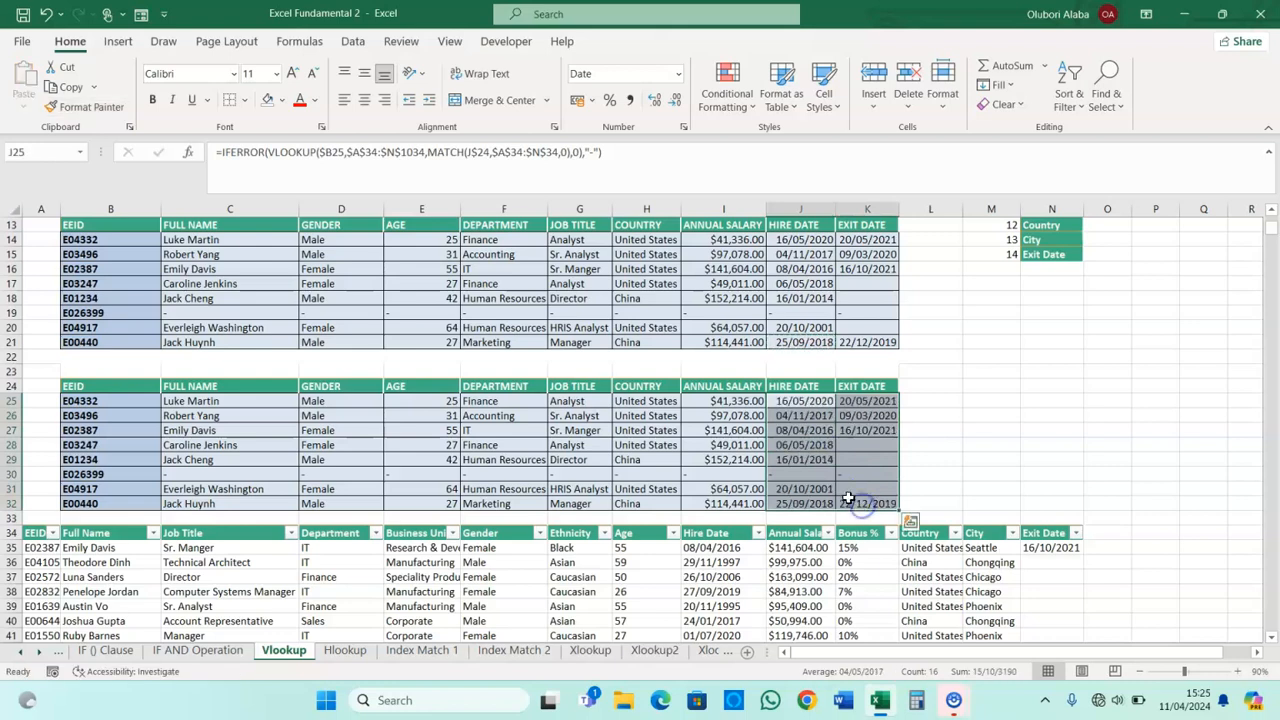
{"action": "left_click", "coordinate": [995, 390]}
{"action": "scroll", "coordinate": [934, 394], "scroll_direction": "up", "scroll_amount": 3}
{"action": "scroll", "coordinate": [934, 395], "scroll_direction": "up", "scroll_amount": 1}
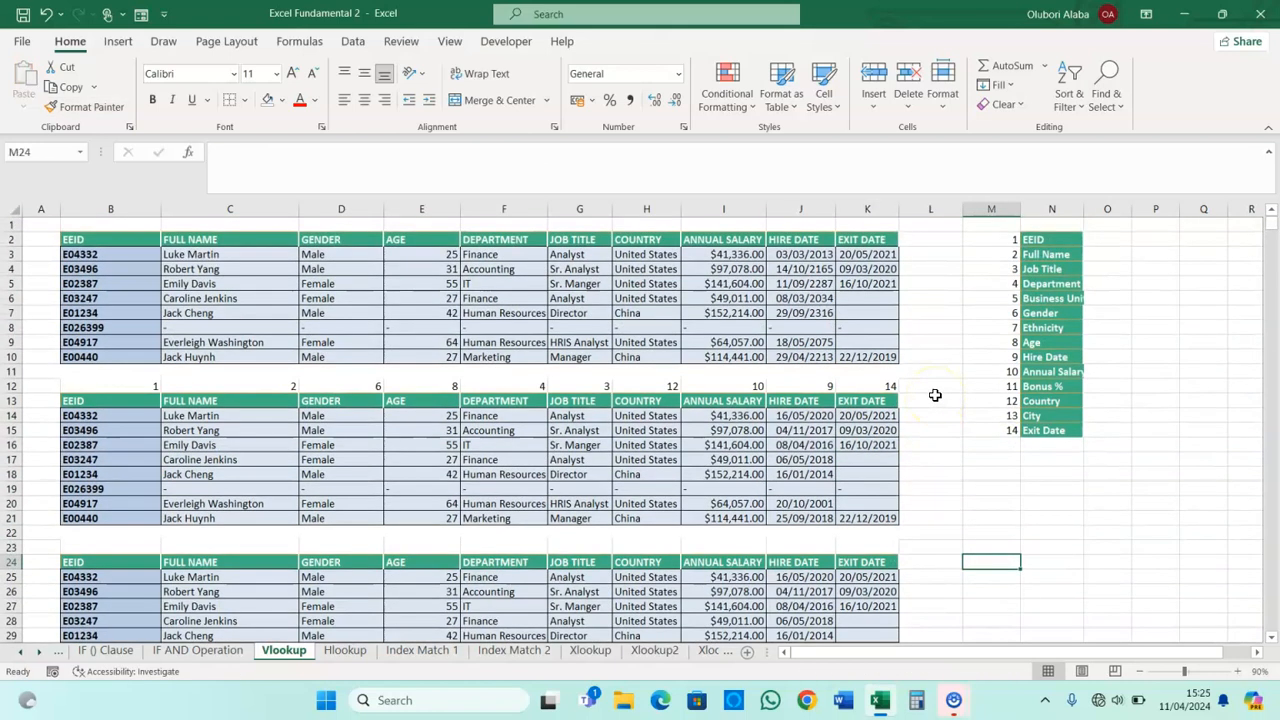
{"action": "scroll", "coordinate": [935, 395], "scroll_direction": "down", "scroll_amount": 5}
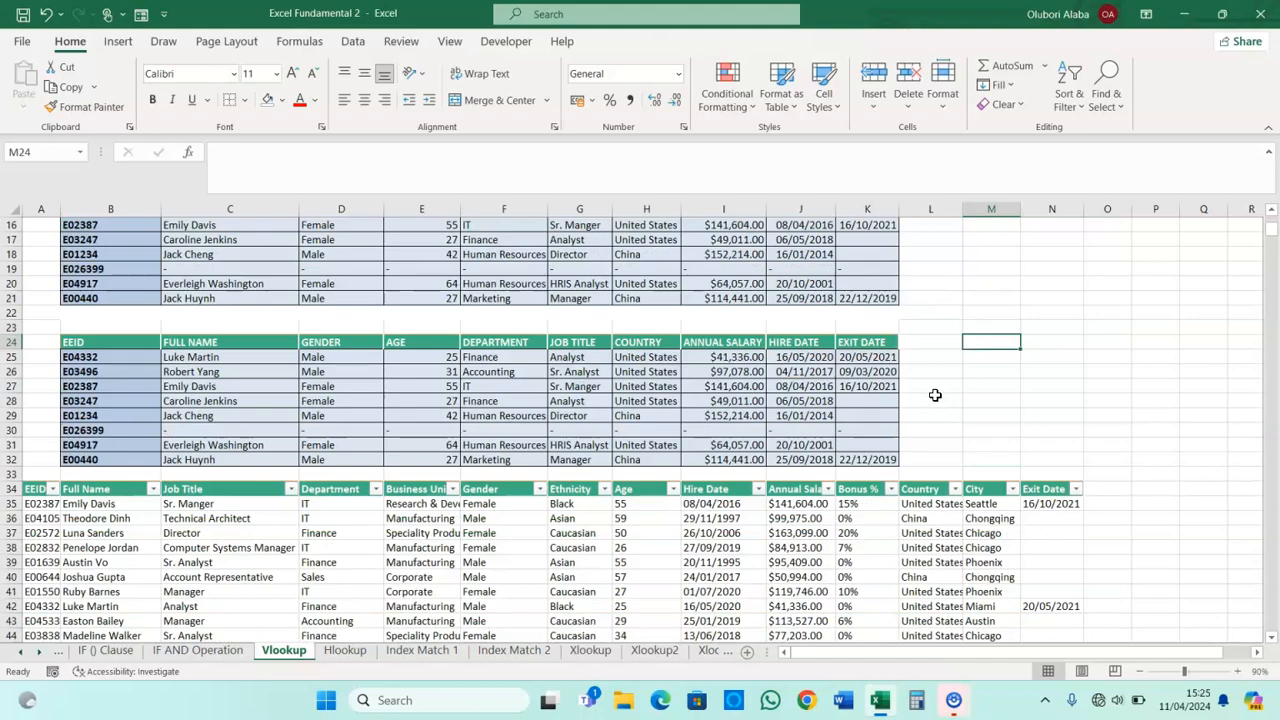